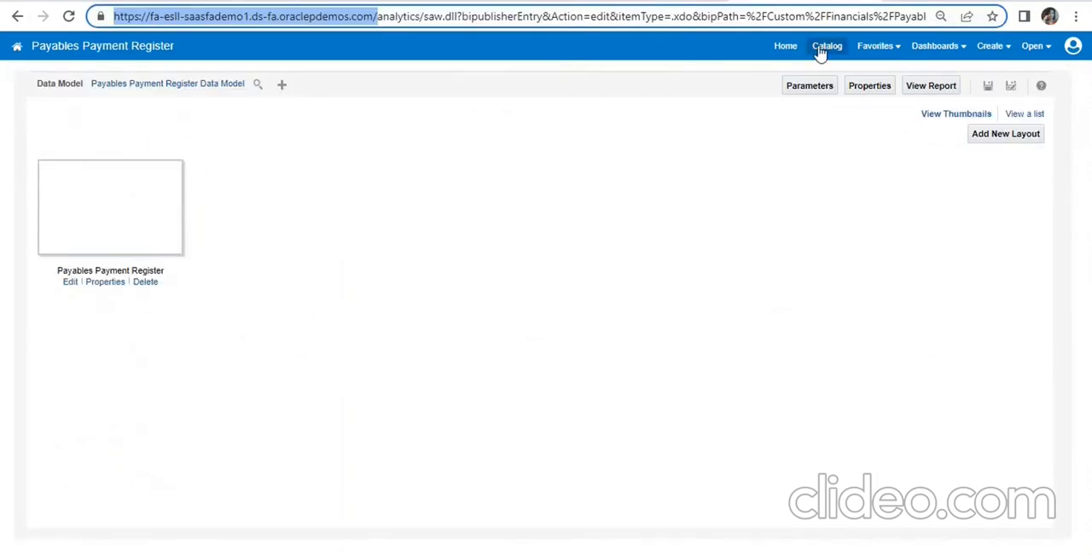
- Open the catalog and create a new data model
click(823, 47)
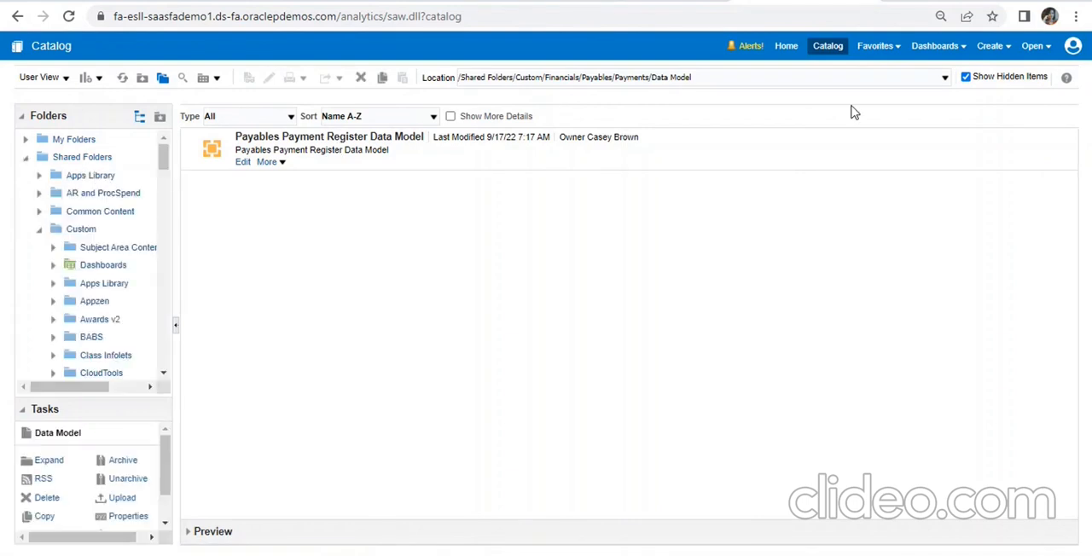
click(989, 45)
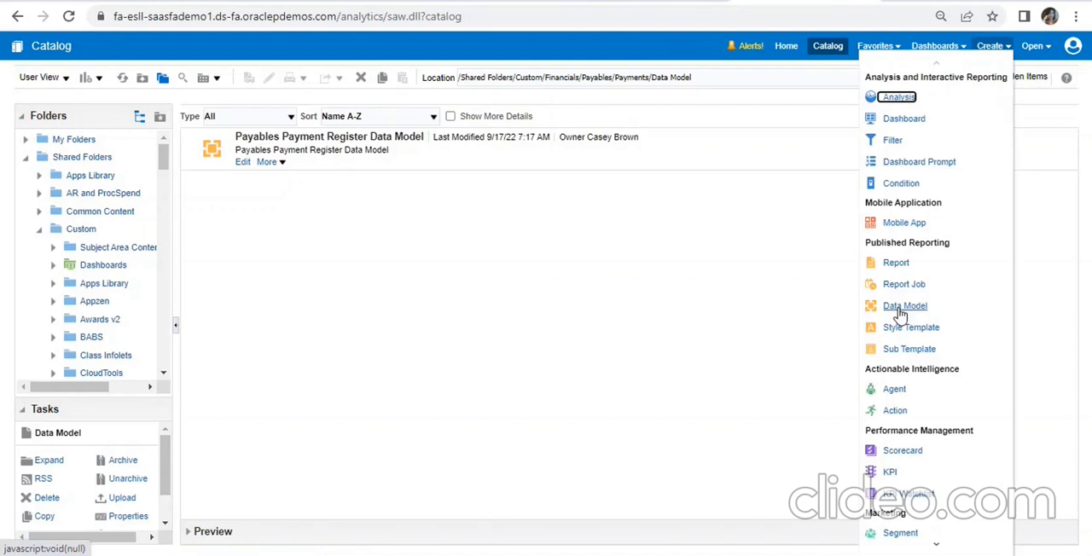
click(902, 312)
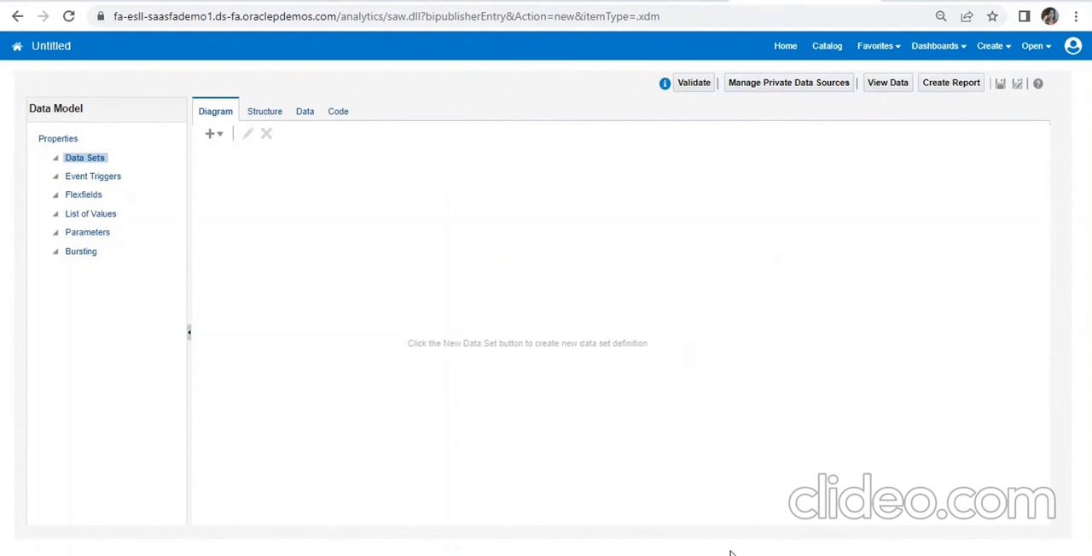
- Review the data model queries in the ESS JOB Notes file in Notepad, then return to the data model editor
key(alt+Tab)
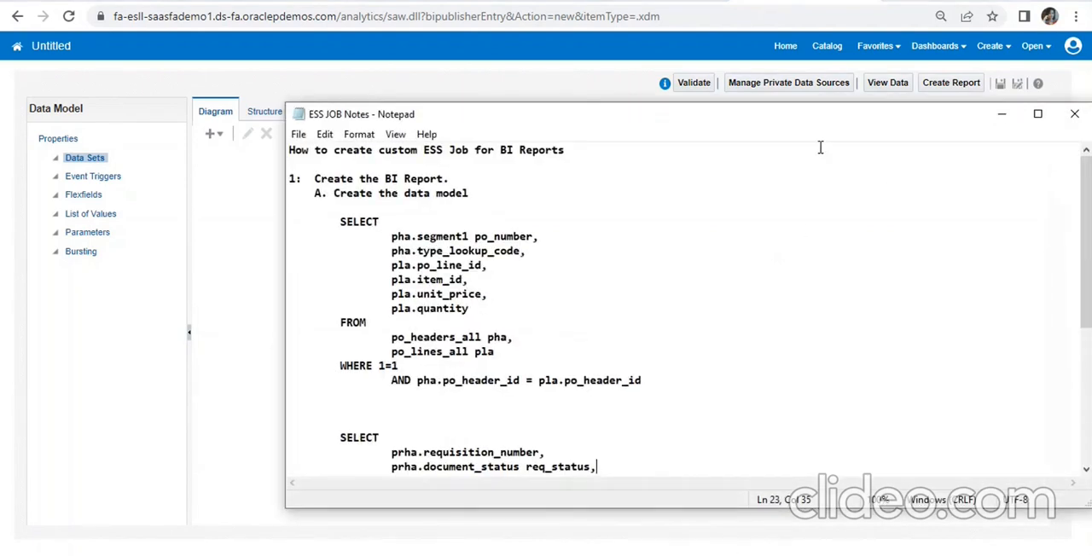
drag(815, 132, 624, 82)
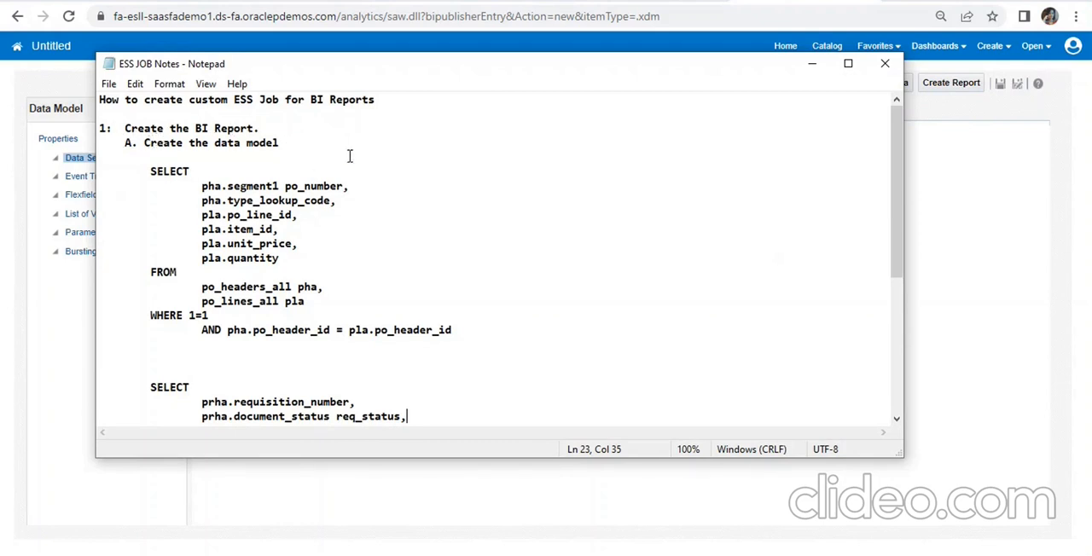
click(811, 64)
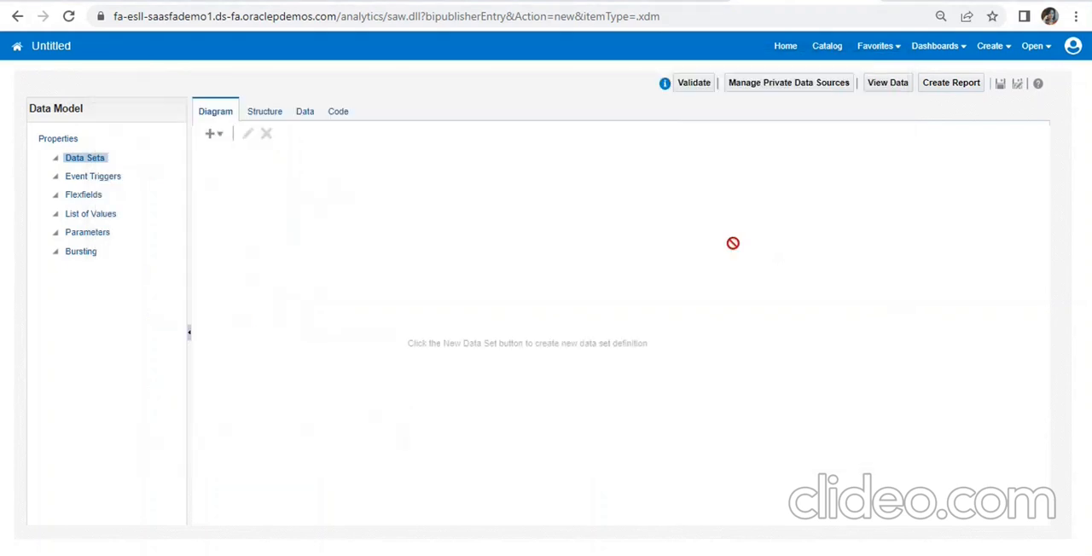
- Add a SQL query data set named ESS_JOB_PO_REPORT with ApplicationDB_FSCM as its data source
click(211, 140)
click(231, 151)
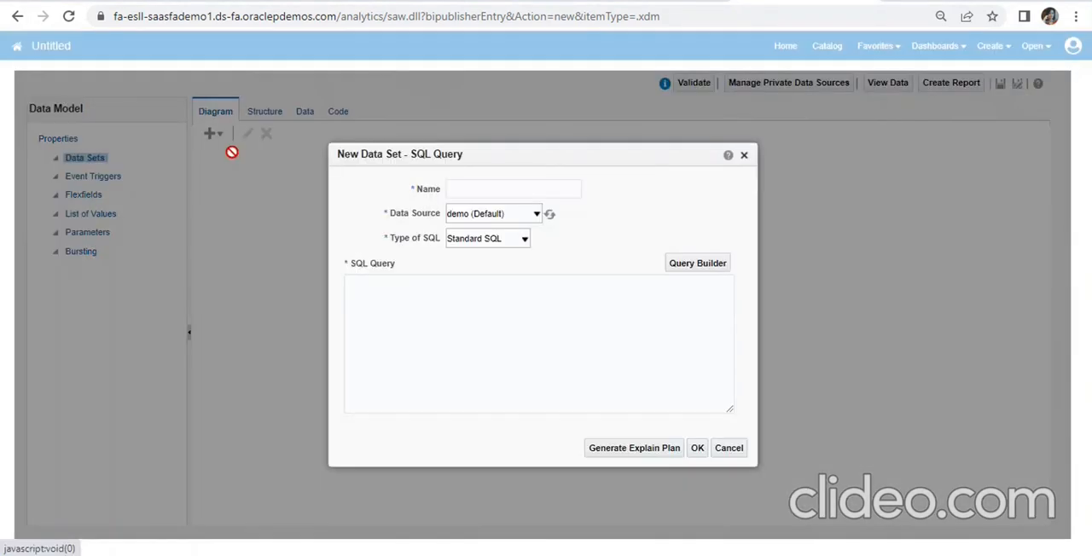
click(553, 190)
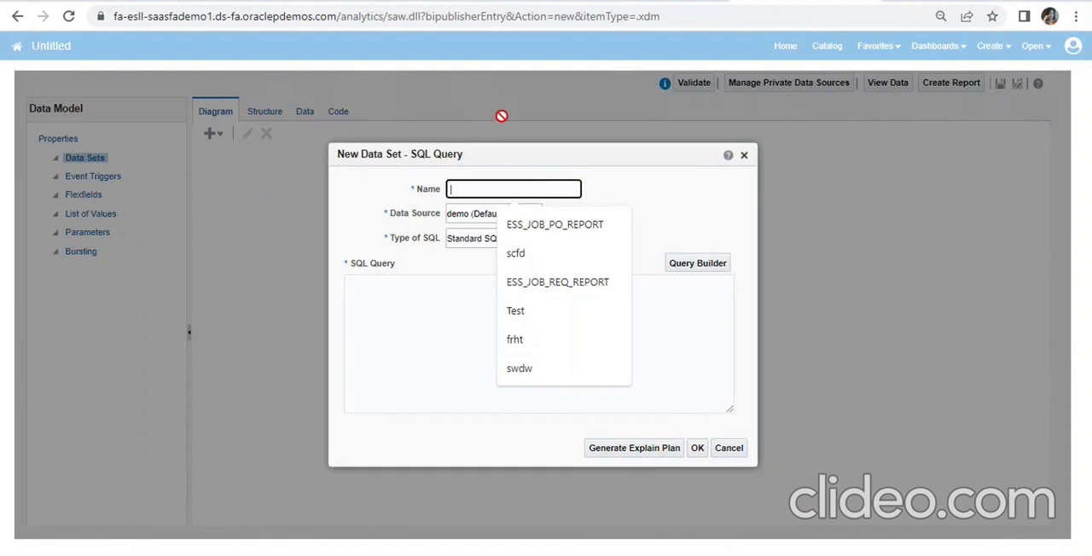
text(ESS_JOB_PO_REPORT)
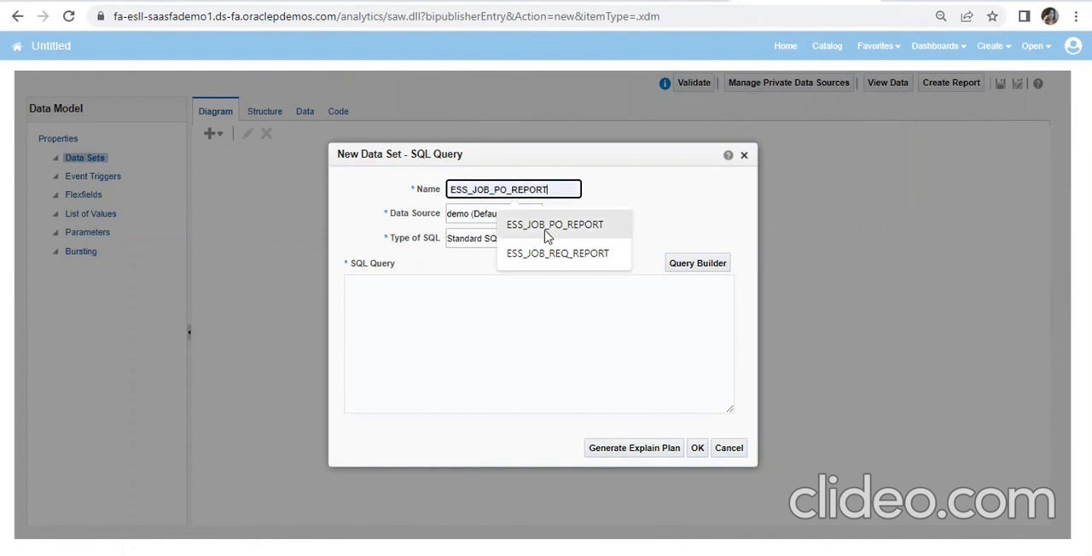
click(550, 225)
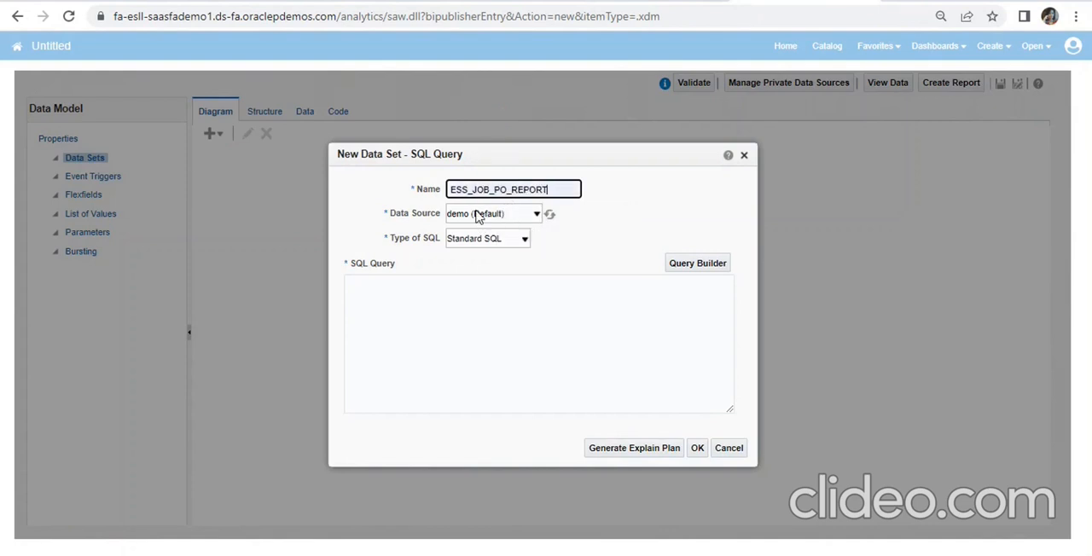
click(478, 214)
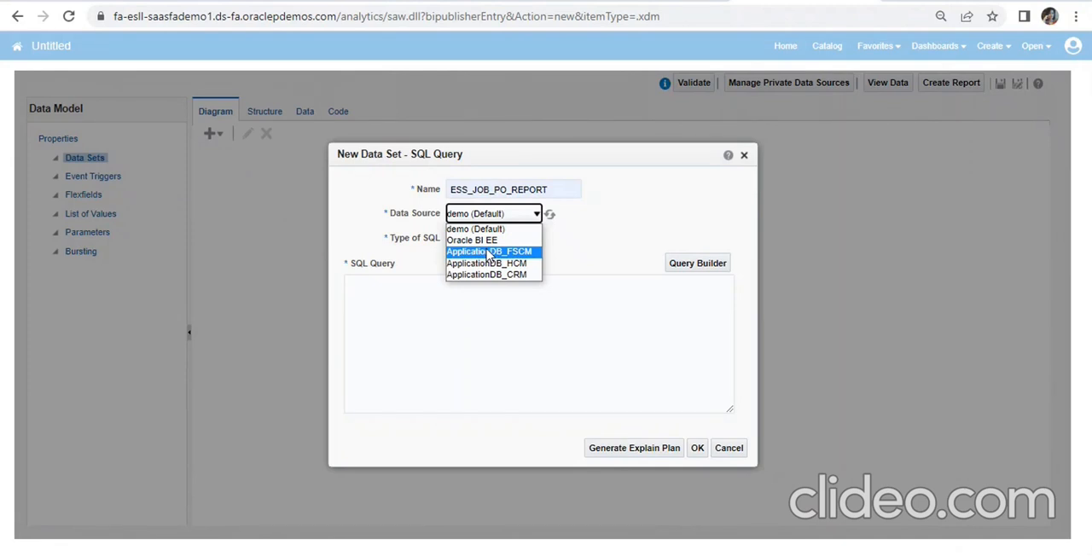
click(488, 252)
- Copy the purchase order SELECT query from the Notepad notes into the data set's SQL query and create the data set
click(475, 321)
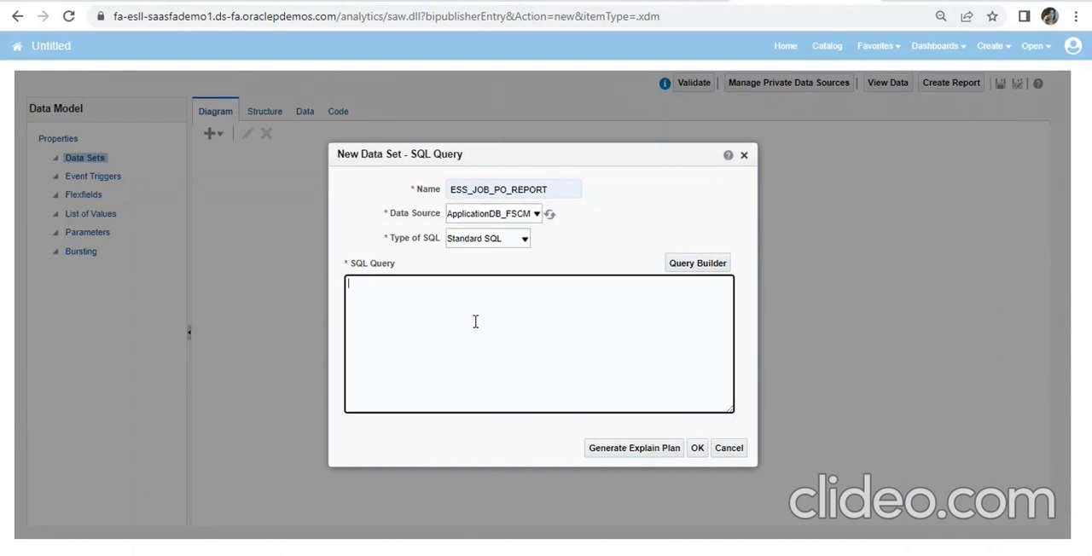
key(alt+Tab)
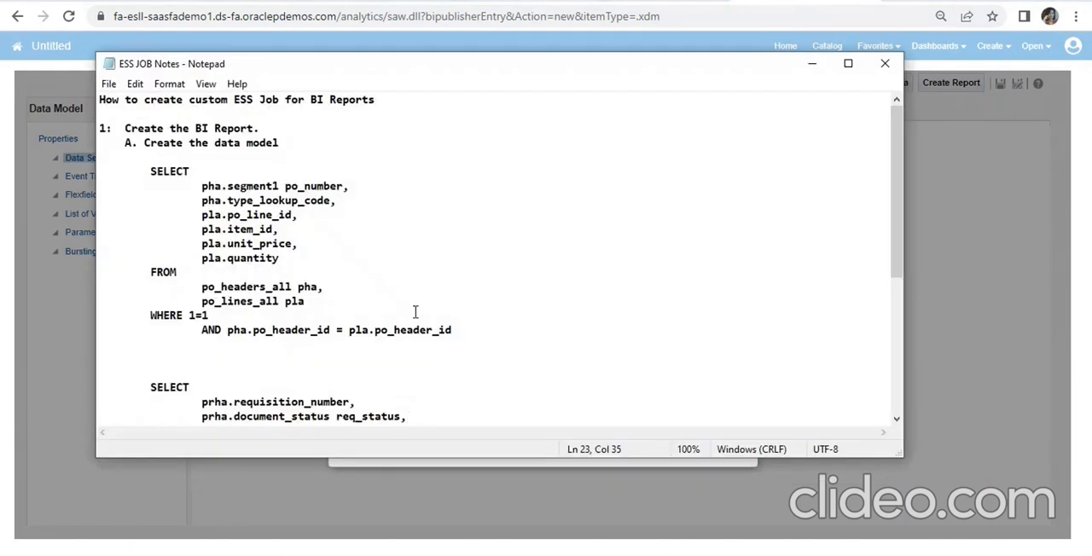
drag(151, 174, 464, 331)
key(ctrl+c)
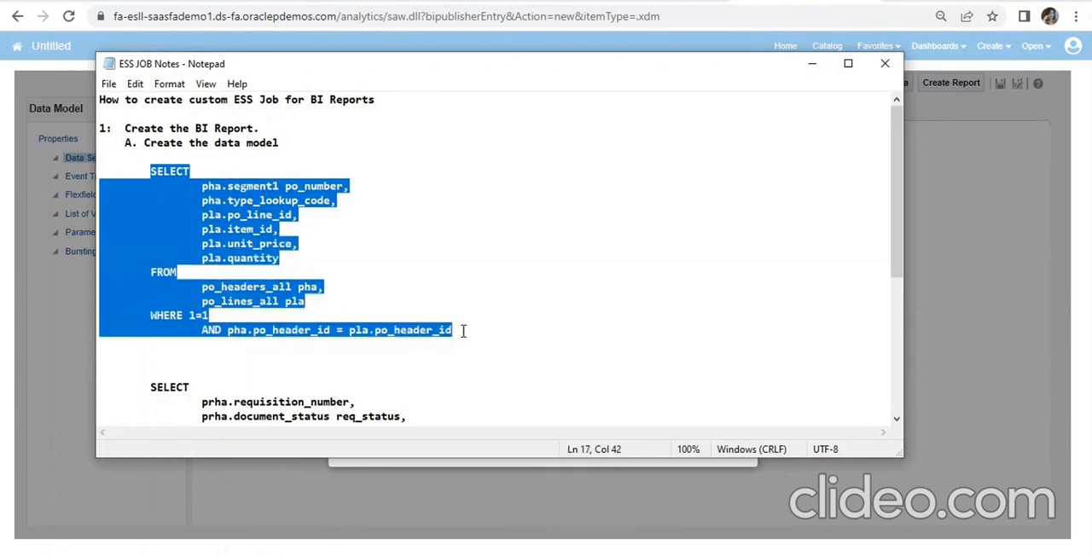
click(811, 63)
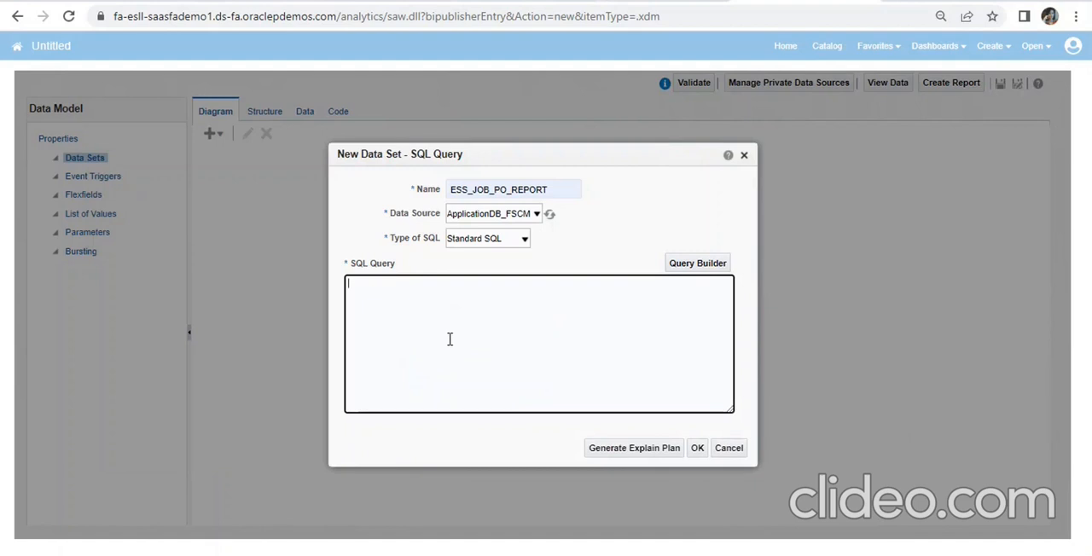
key(ctrl+v)
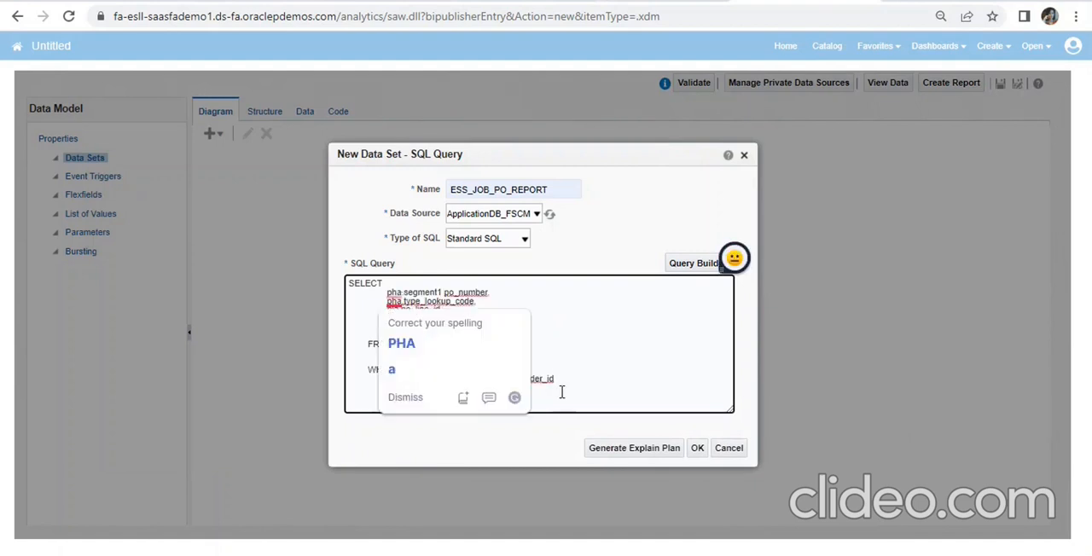
click(698, 448)
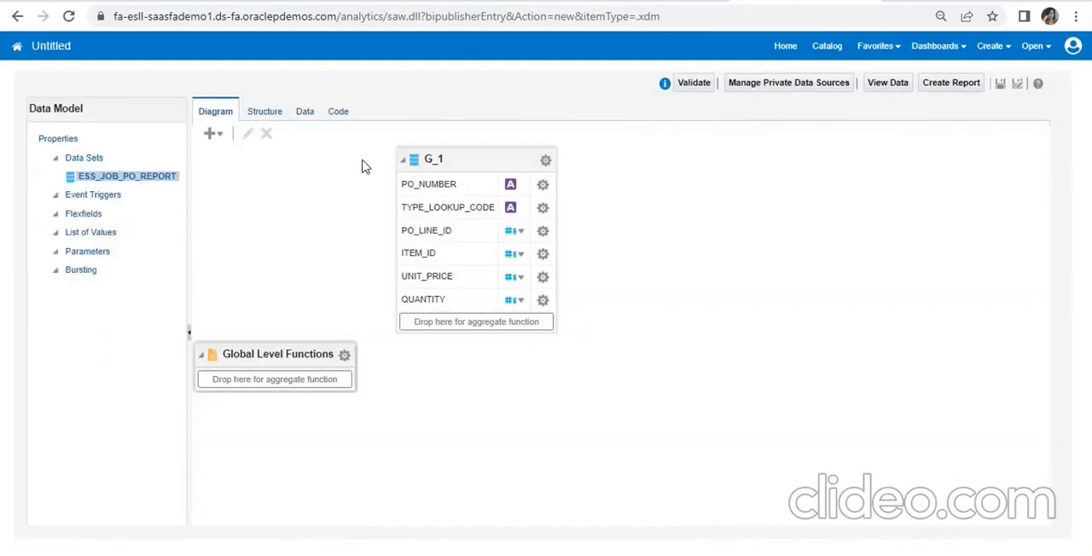
- Preview five rows of the data set's output as a table, then return to the diagram
click(307, 117)
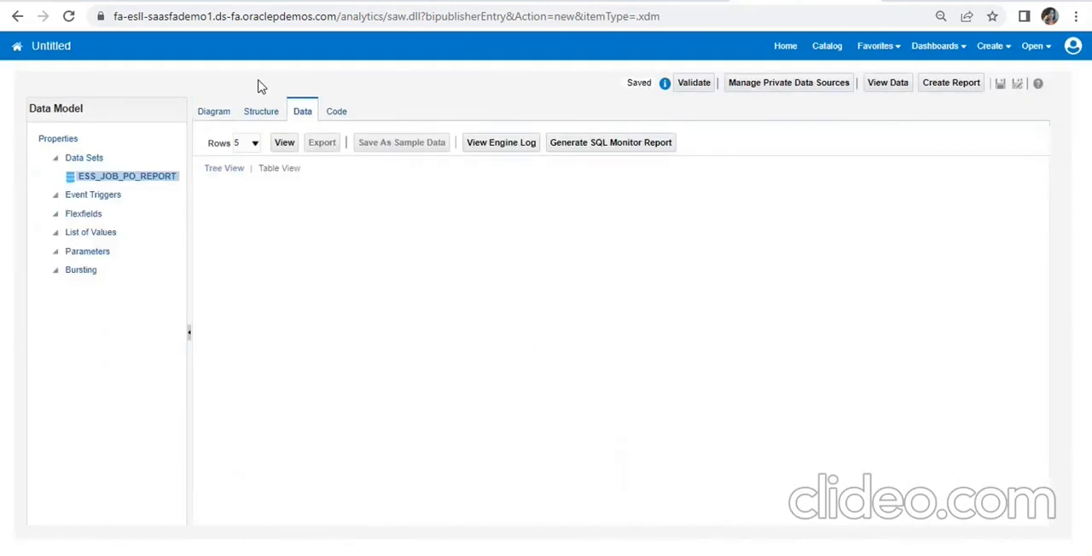
click(284, 142)
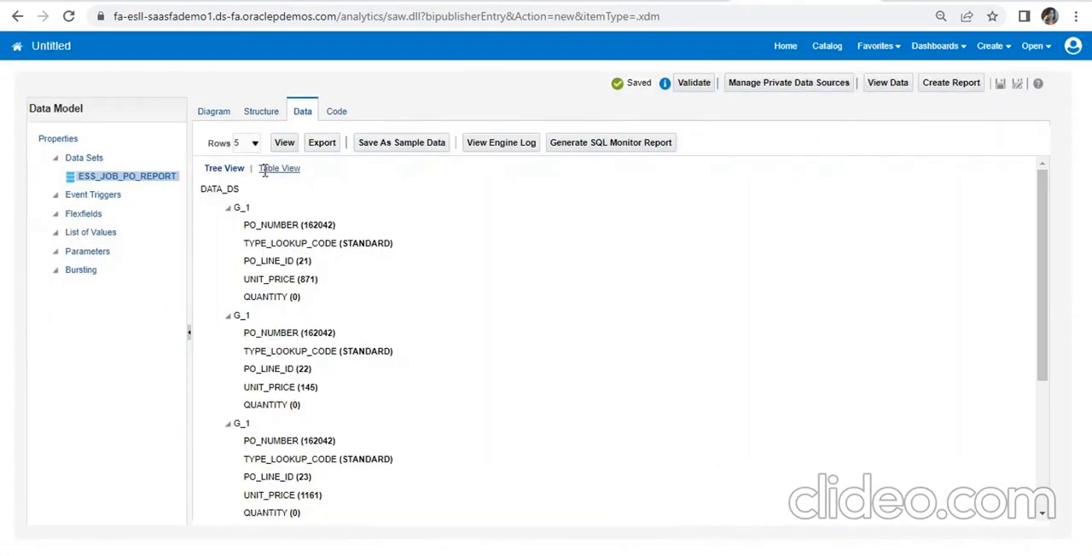
click(264, 168)
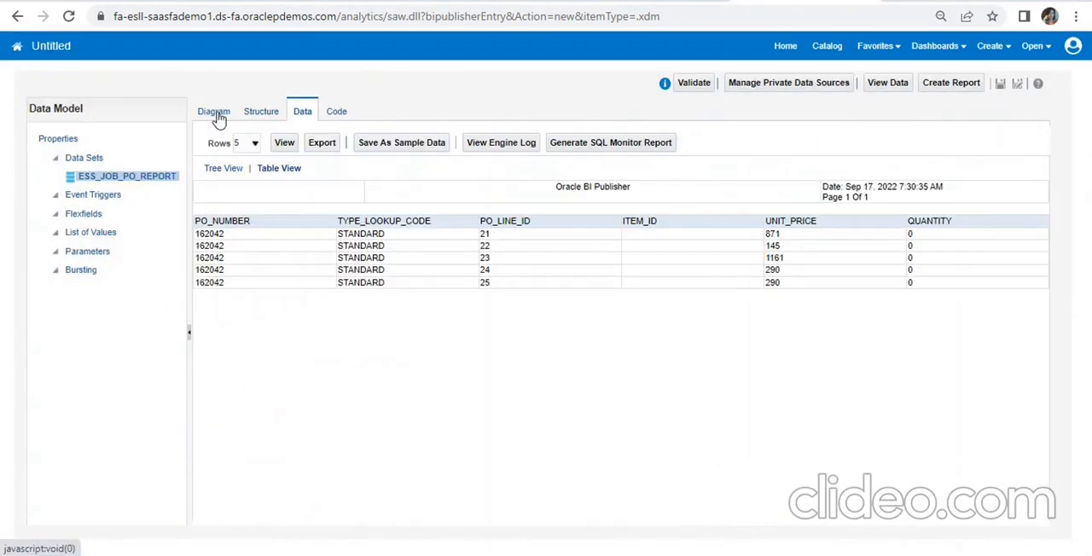
click(214, 112)
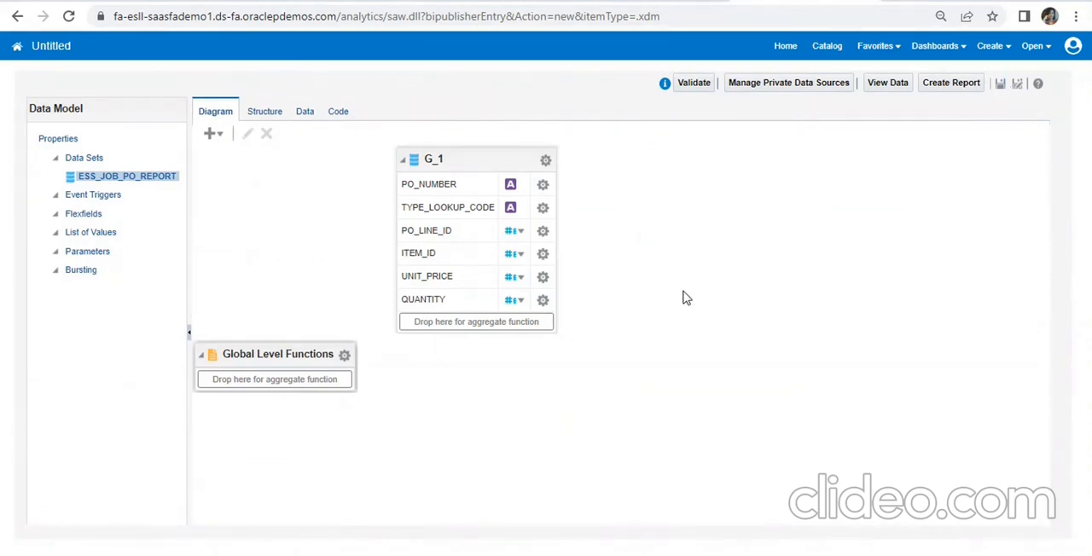
- Start saving the data model and choose the personal folder under /Shared Folders/Custom as its location
click(1000, 83)
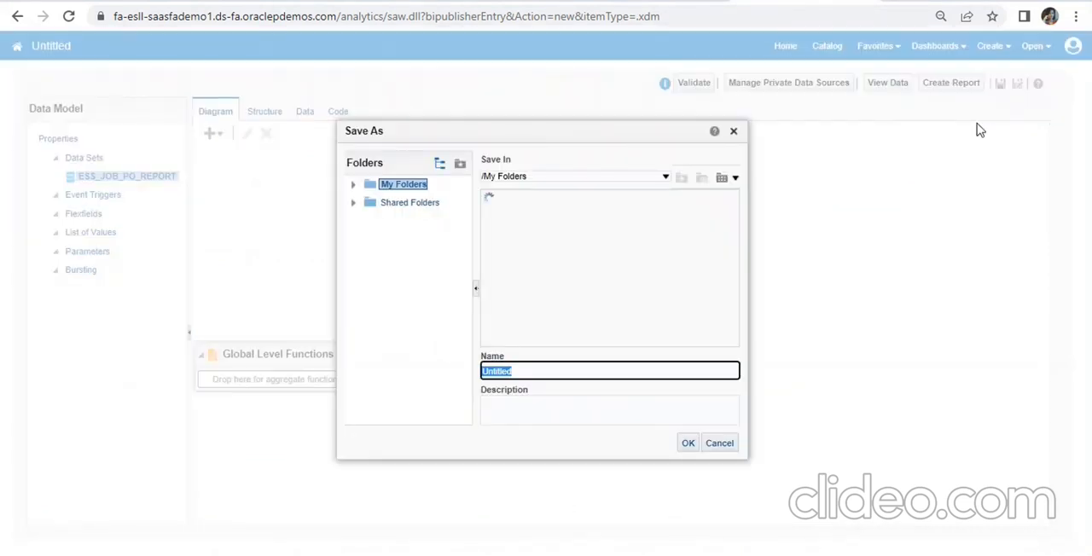
click(429, 209)
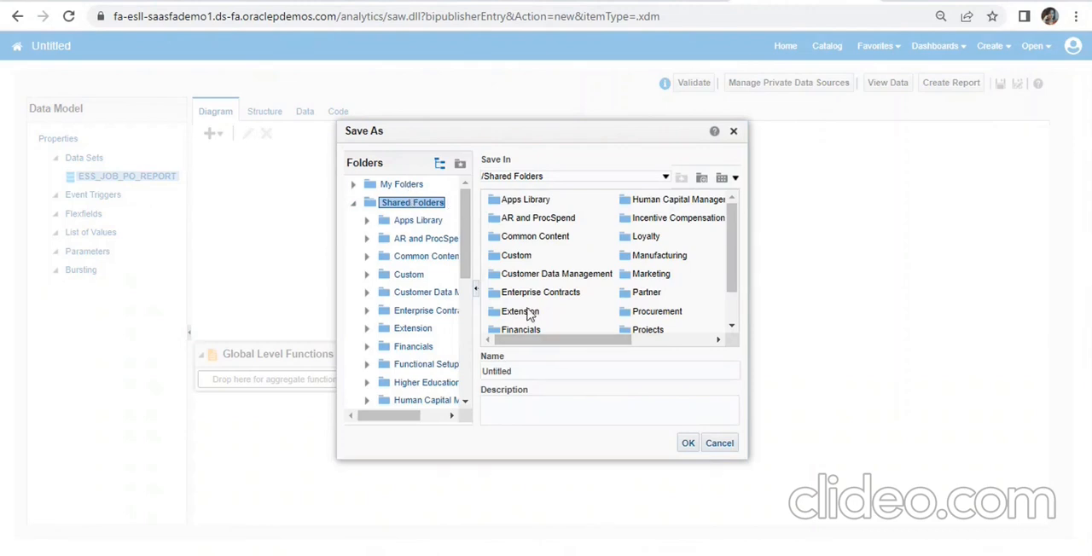
double_click(495, 257)
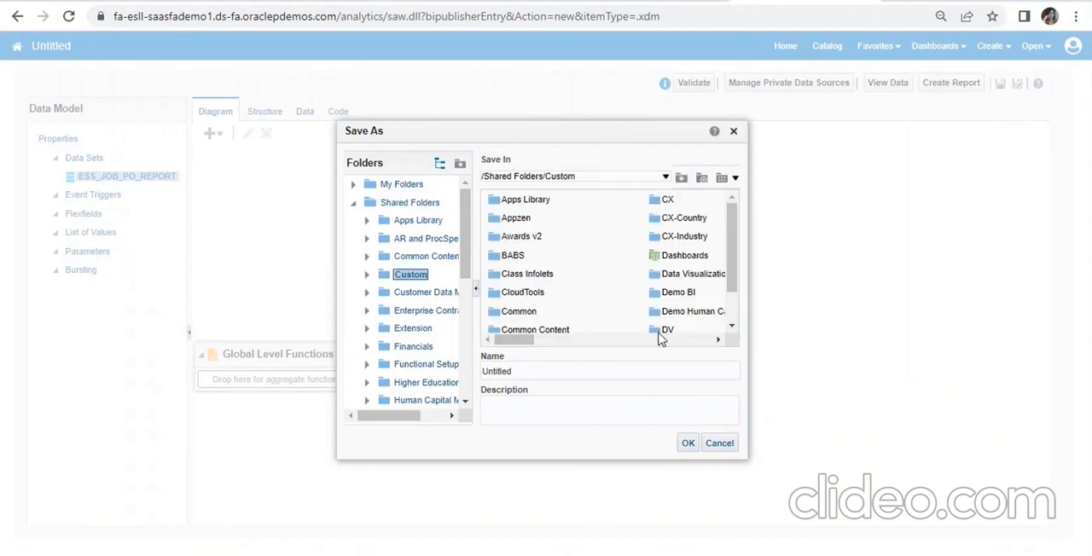
scroll(736, 299, down, 1)
scroll(737, 303, up, 1)
drag(516, 343, 546, 343)
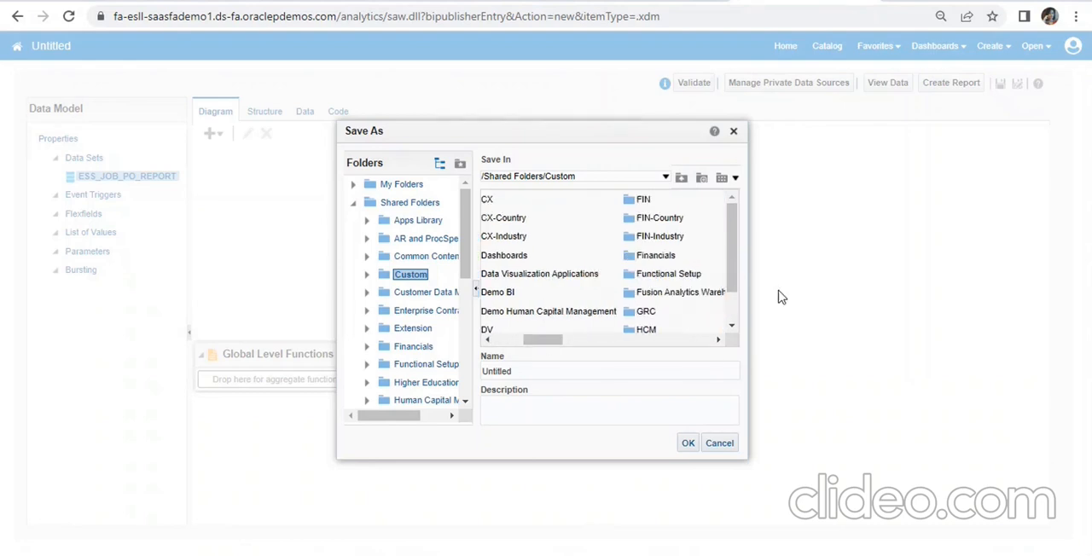
scroll(731, 325, down, 2)
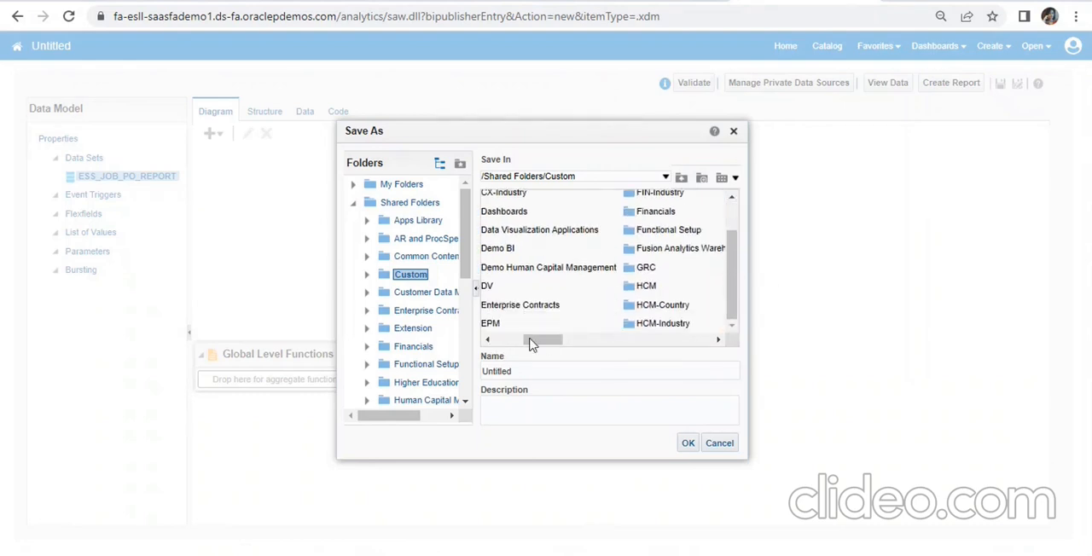
drag(531, 343, 486, 341)
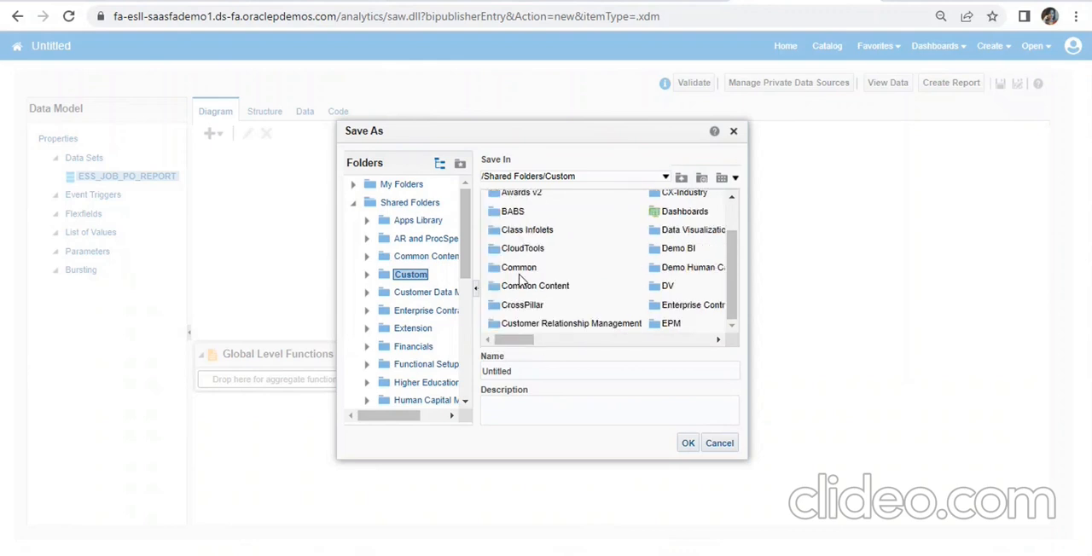
click(717, 339)
click(717, 340)
click(717, 339)
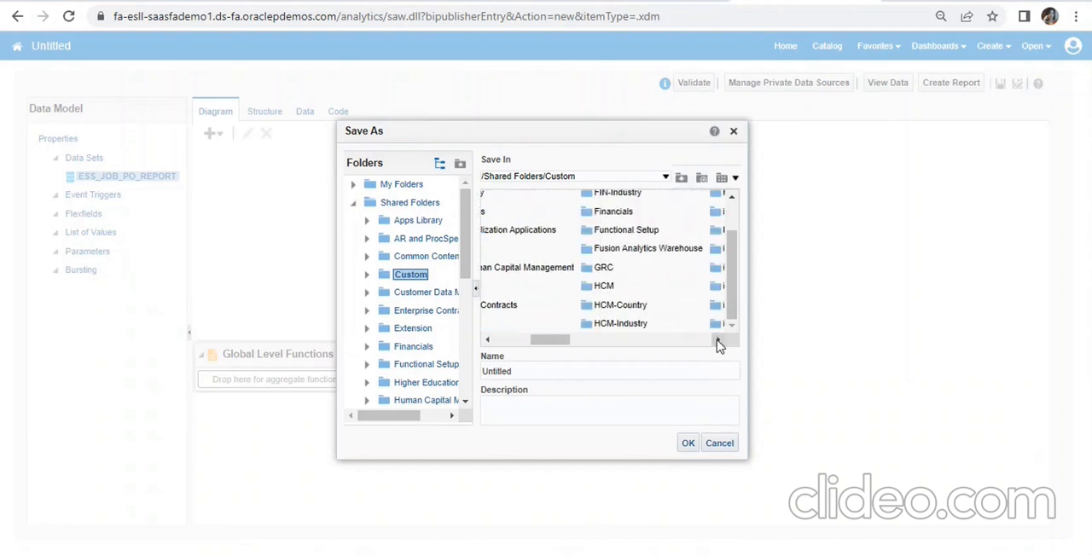
click(717, 340)
click(717, 339)
click(718, 339)
click(717, 339)
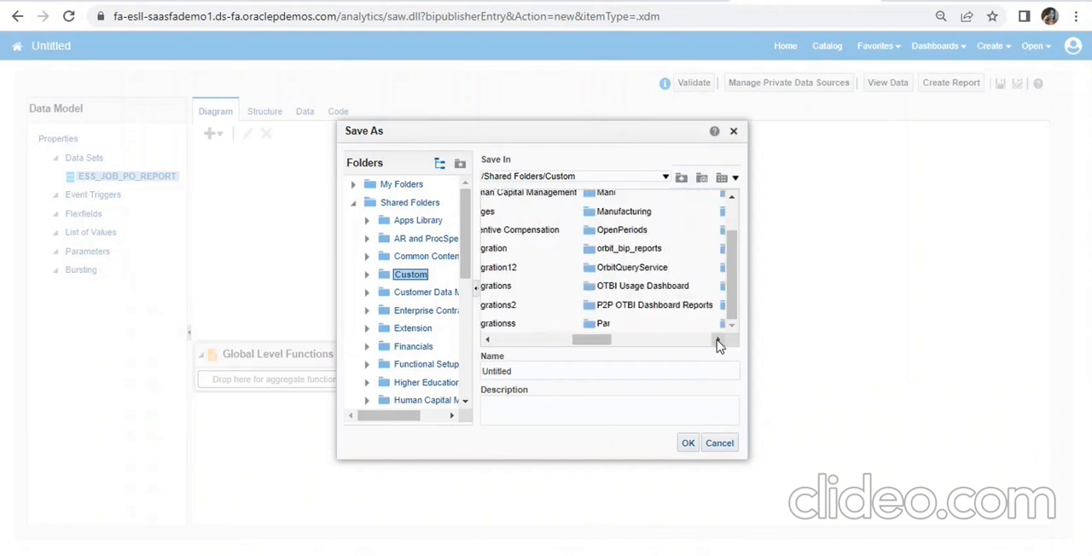
click(717, 339)
click(717, 340)
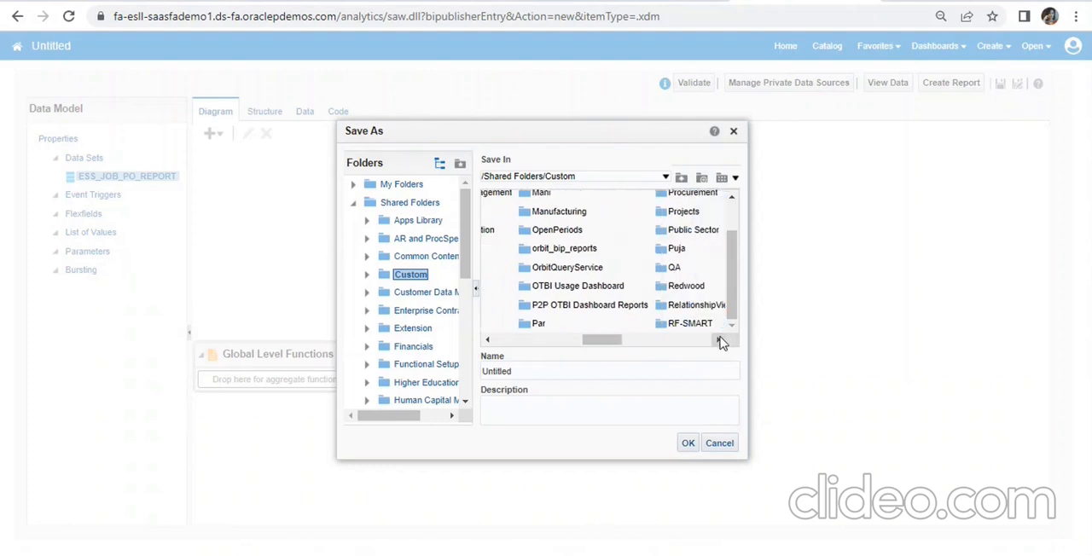
click(718, 340)
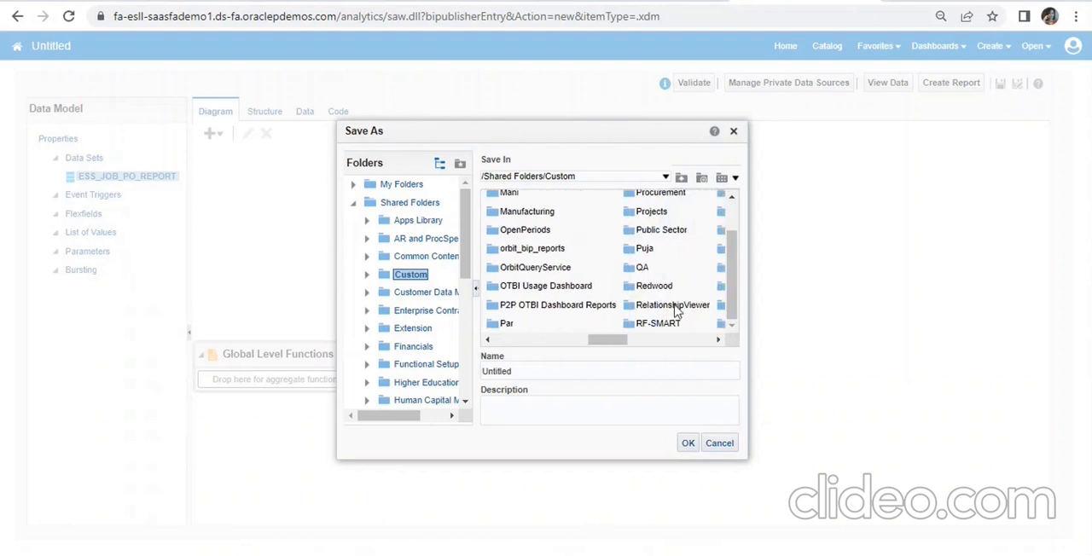
double_click(632, 253)
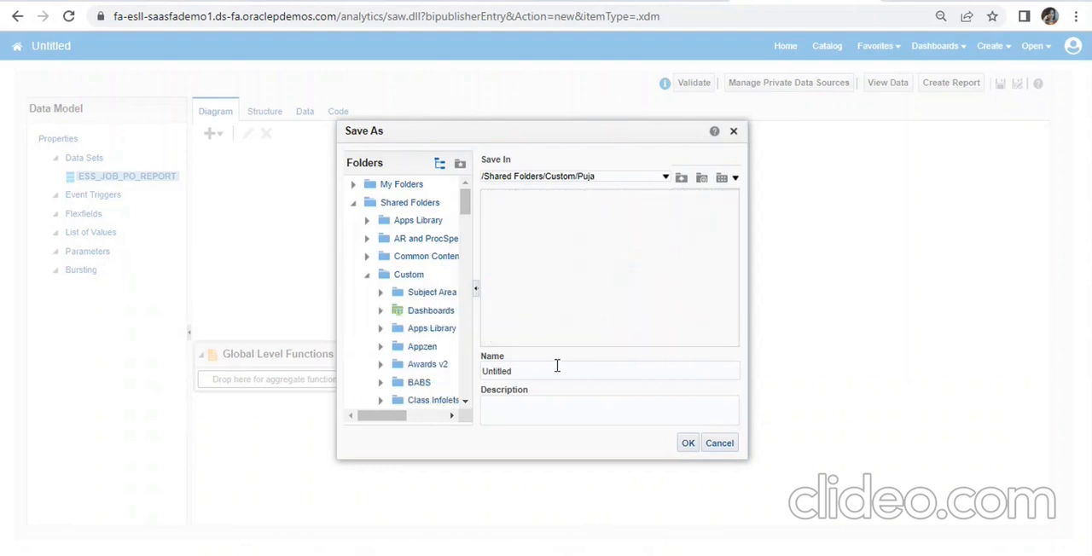
- Name the data model ESS_JOB_PO_DM and save it in the chosen folder
double_click(509, 371)
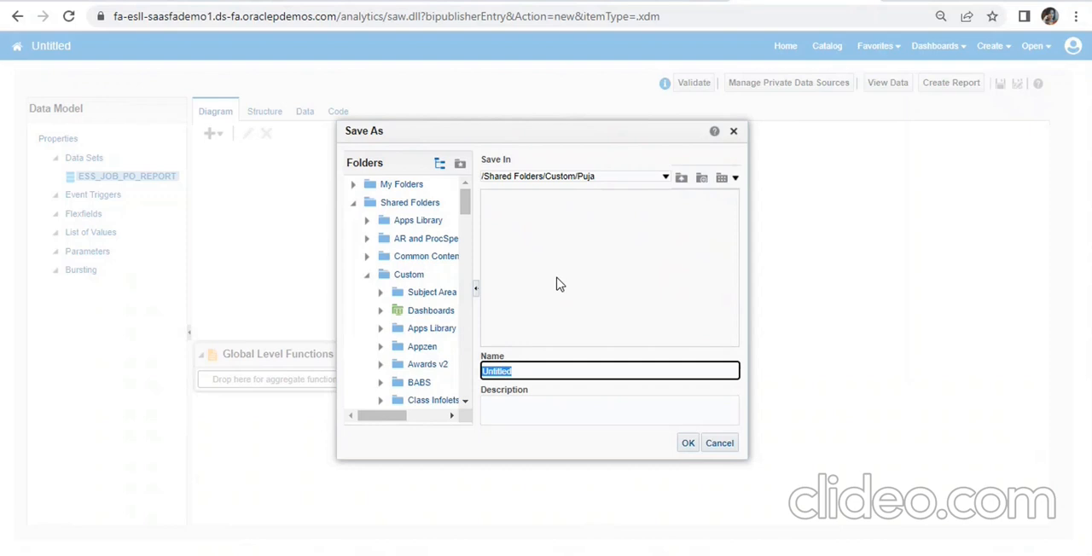
text(ESS_JOB_PO_DM)
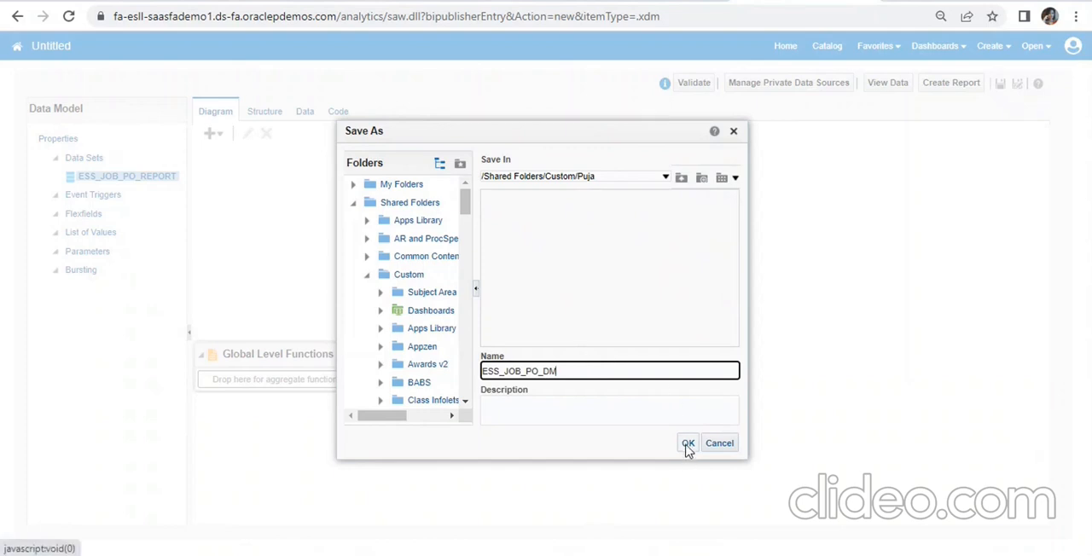
click(688, 444)
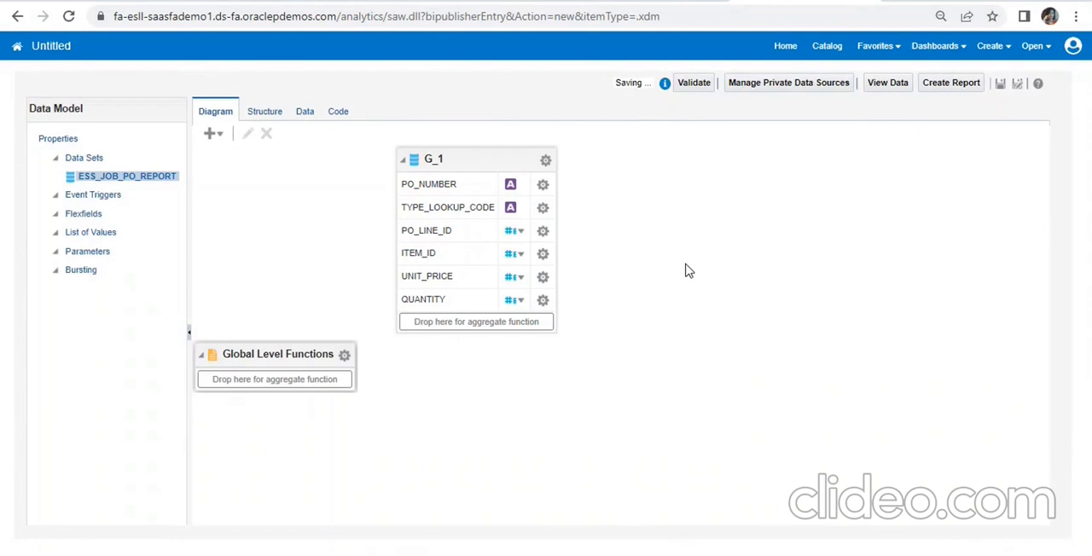
- Generate five rows of output from the saved data model and store them as its sample data
click(305, 114)
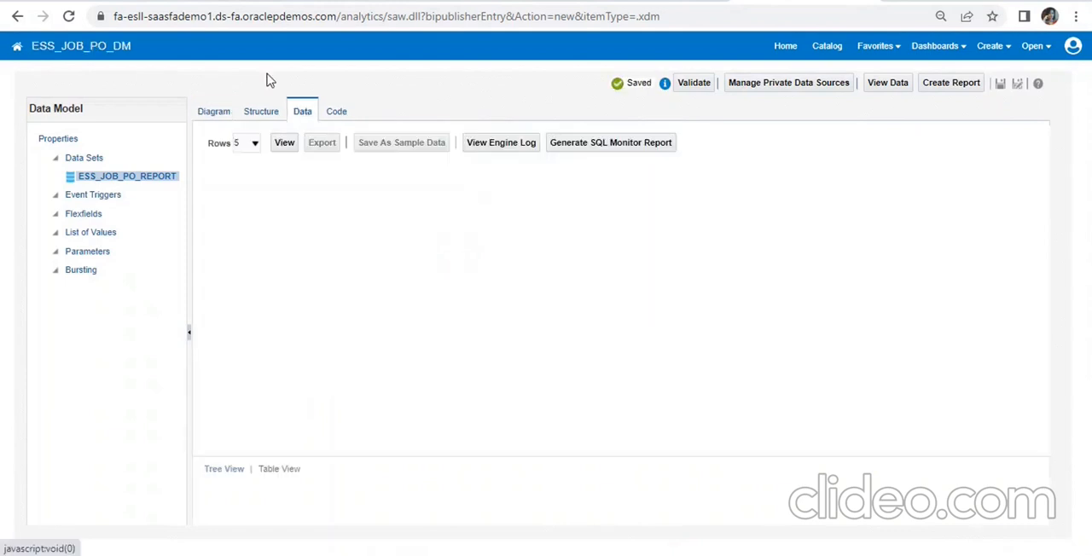
click(284, 145)
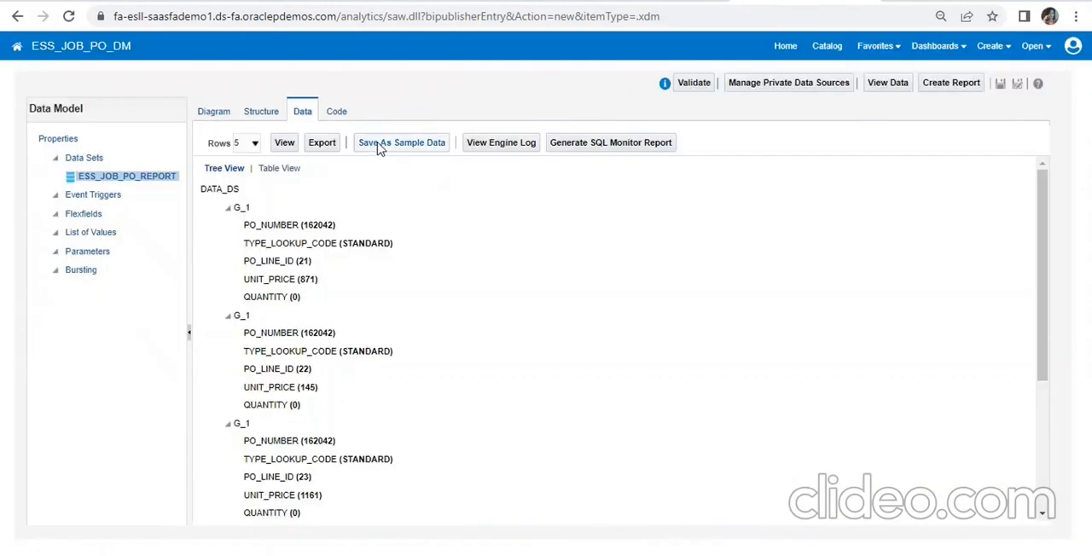
click(380, 145)
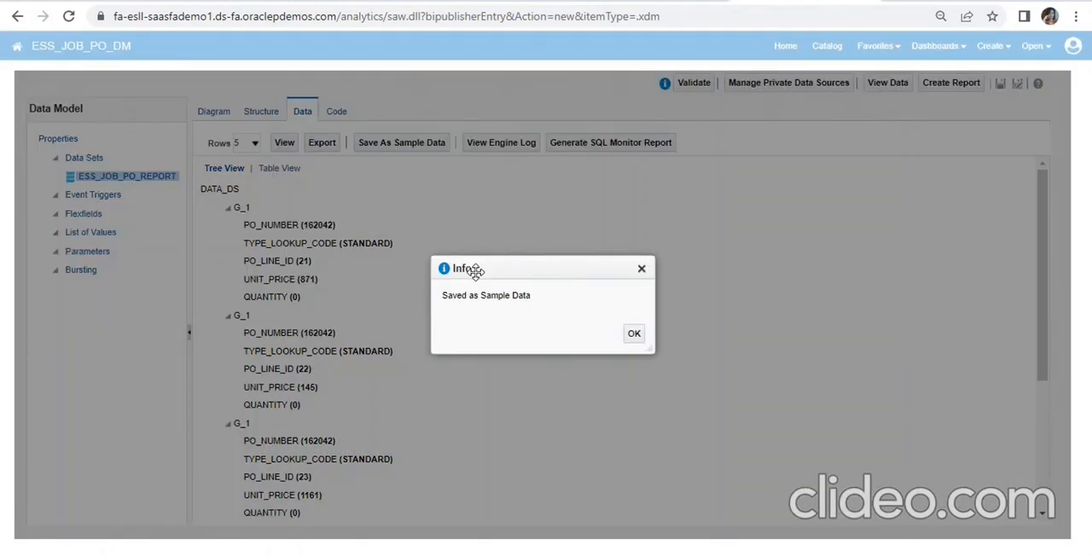
click(634, 333)
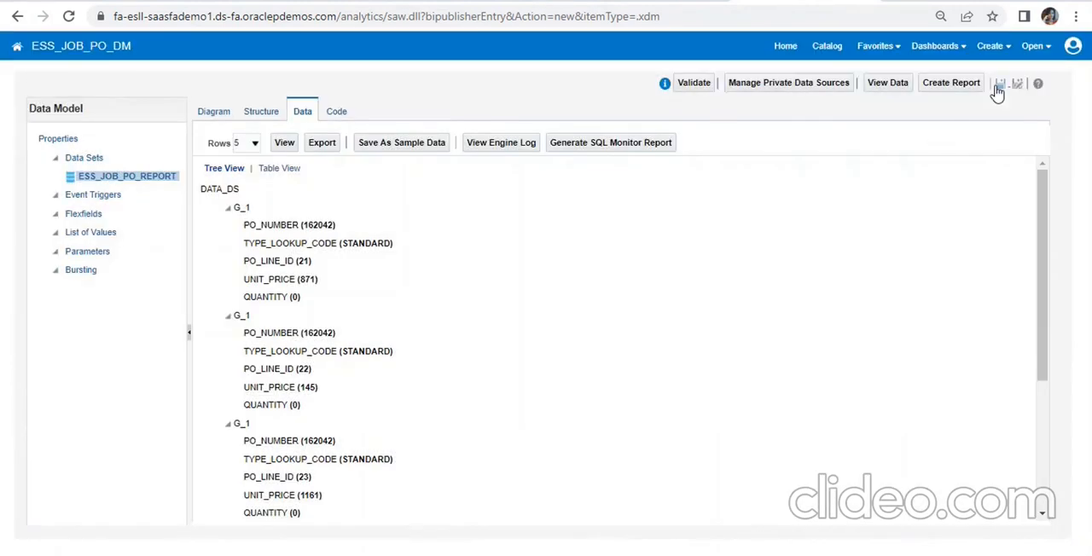
- Start a report from the data model, leave the guided wizard, and select ESS_JOB_PO_DM as the report's data model
click(965, 85)
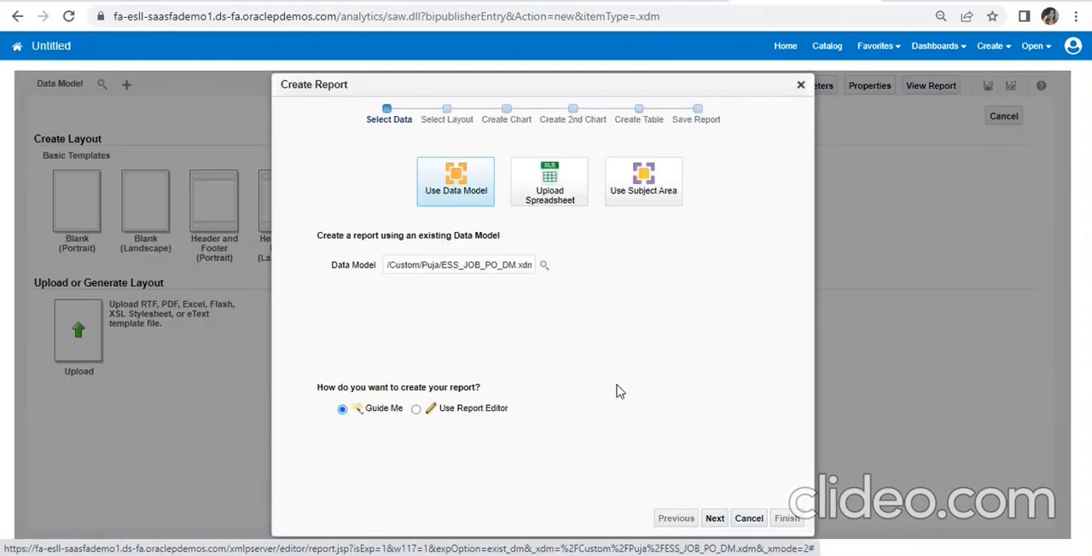
click(747, 519)
click(604, 116)
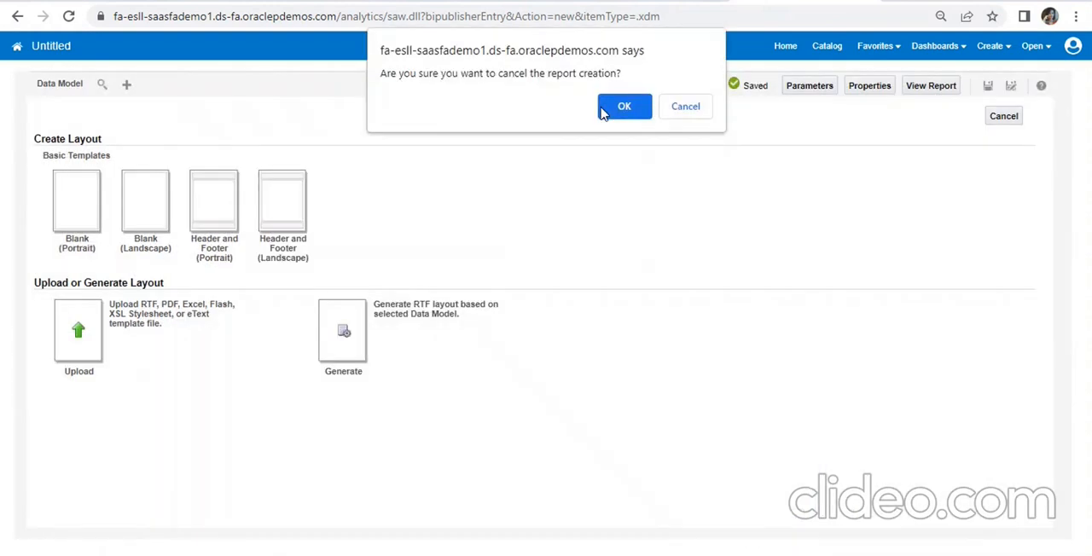
click(101, 88)
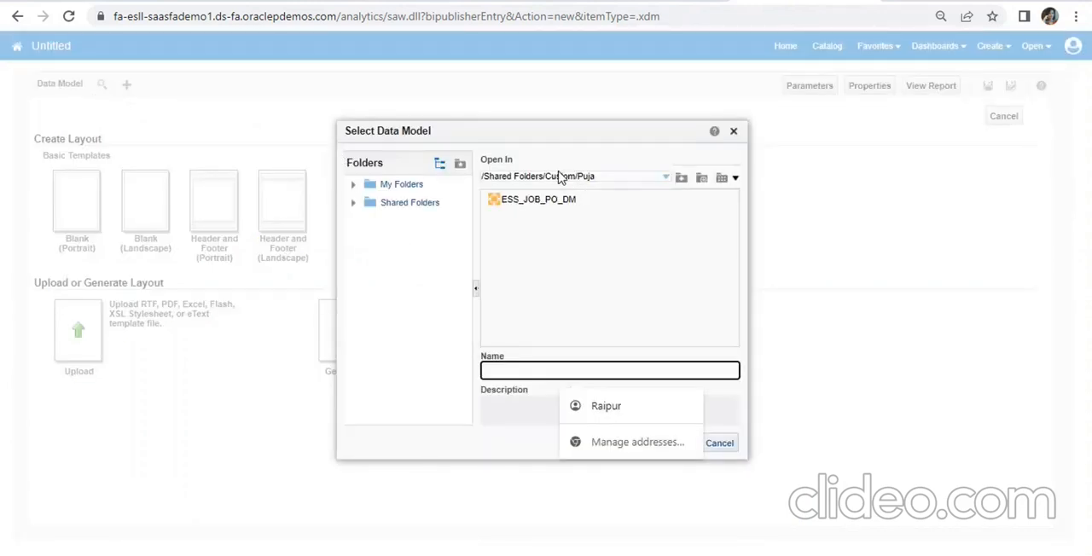
click(548, 201)
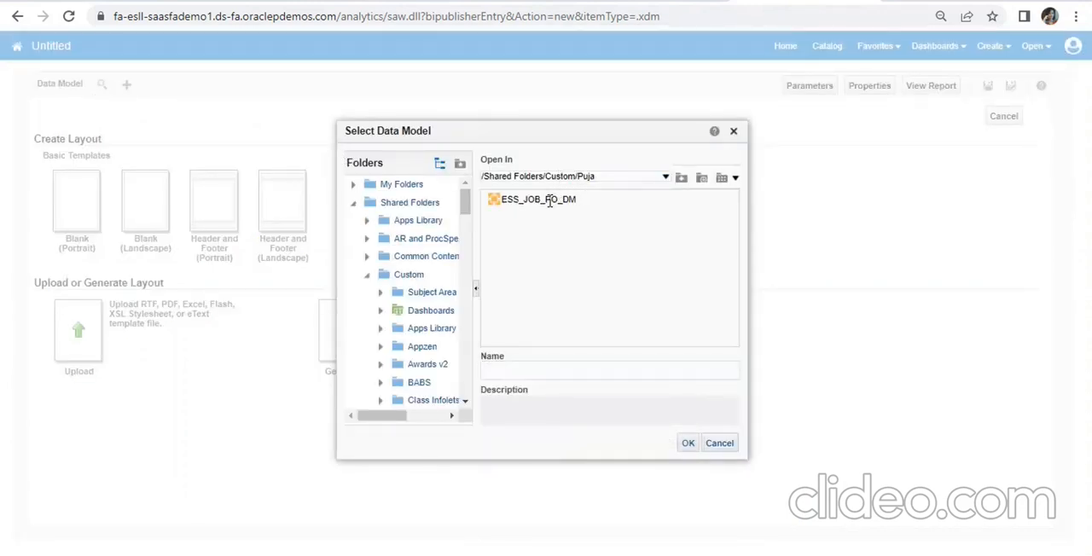
click(688, 445)
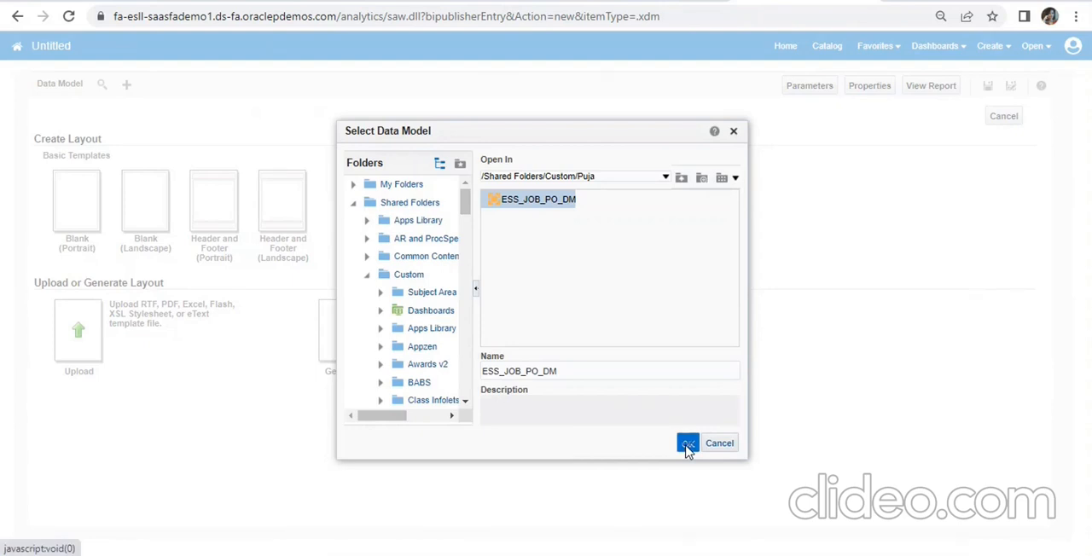
click(688, 443)
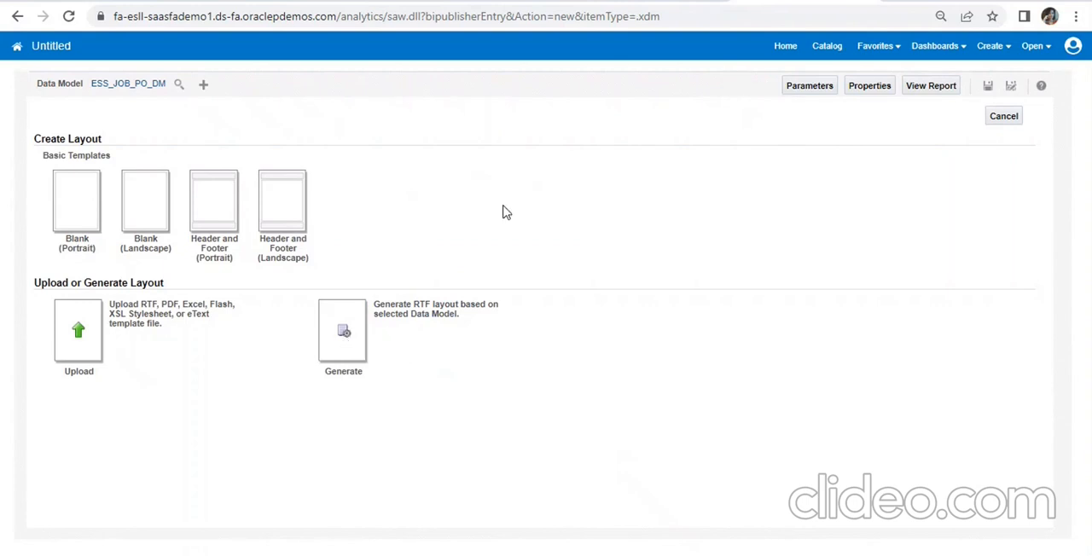
- Generate an RTF layout named ESS_JOB_PO_Layout from the selected data model
click(344, 331)
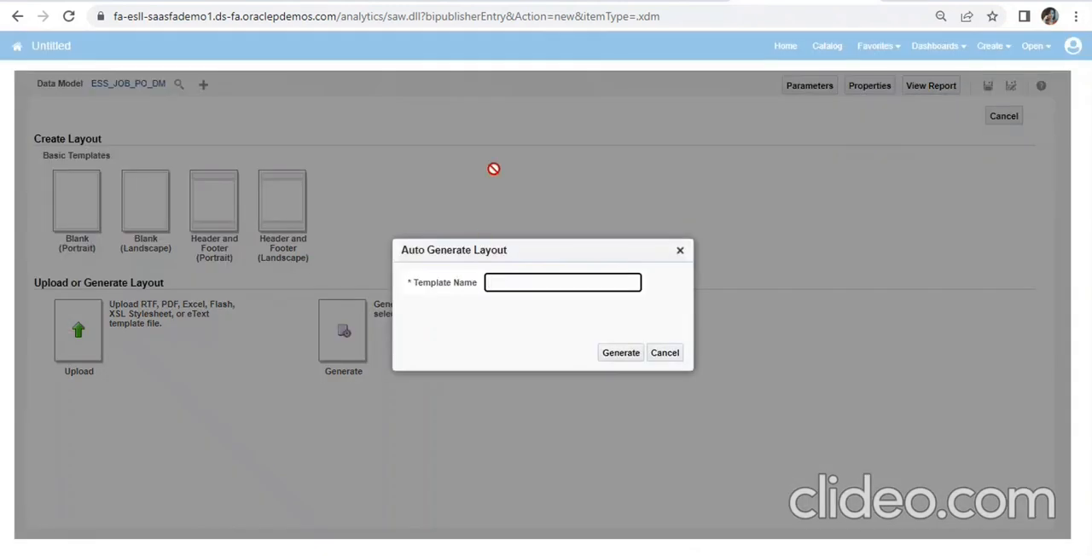
text(ESS_JOB_PO_Layout)
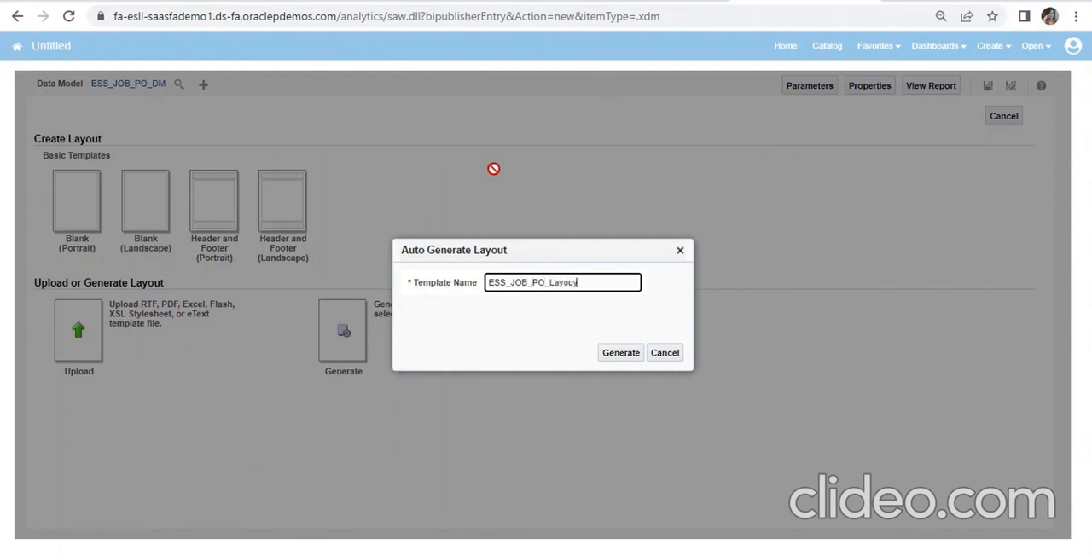
key(BackSpace)
key(BackSpace)
text(ut)
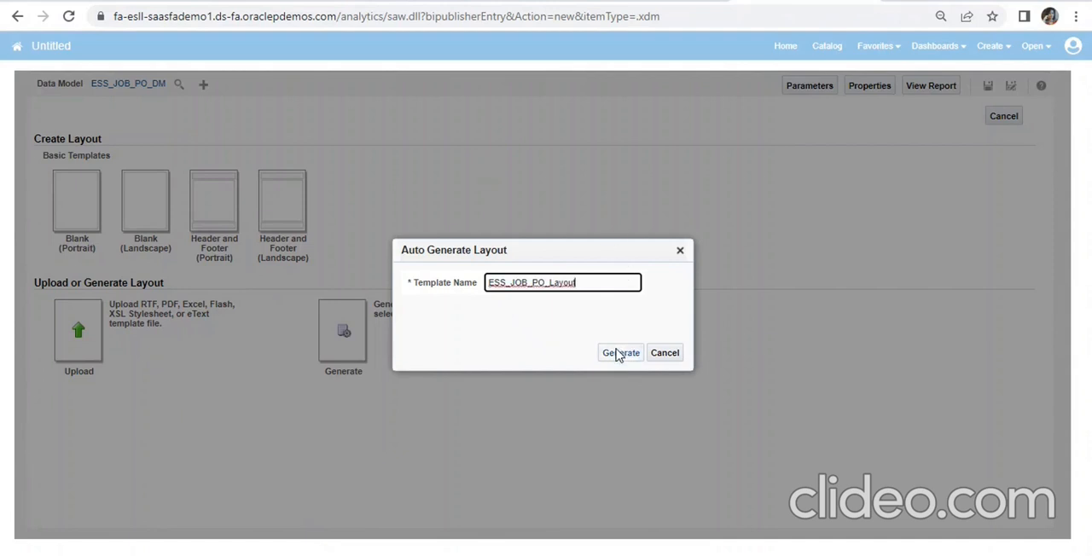
click(617, 354)
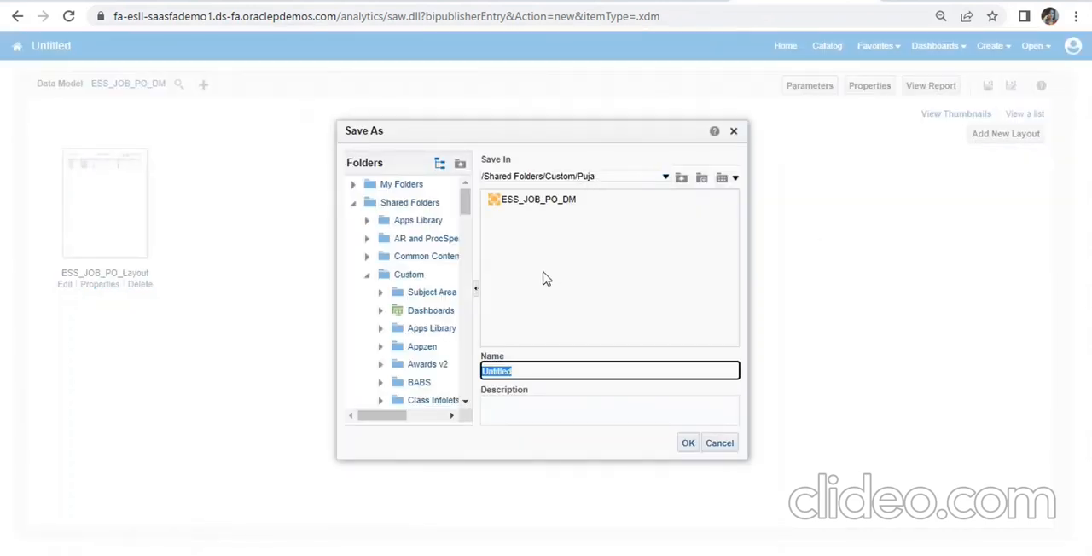
- Save the report as ESS_JOB_PO_Report in the same custom shared folder as the data model
text(ESS_JOB_PO_Report)
click(690, 445)
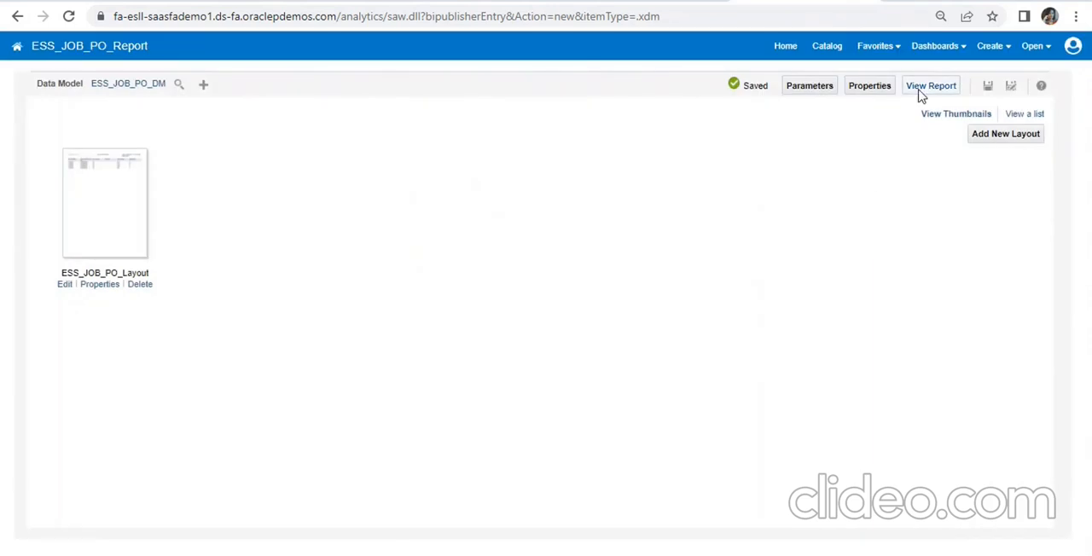
- Run the report to view its output in the ESS_JOB_PO_Layout layout
click(920, 93)
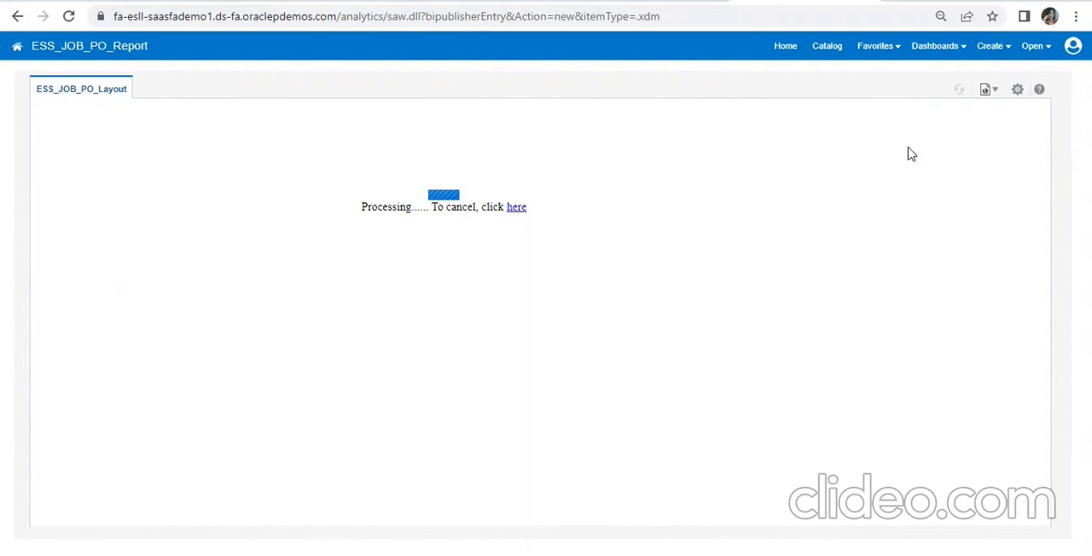
click(995, 96)
click(667, 1)
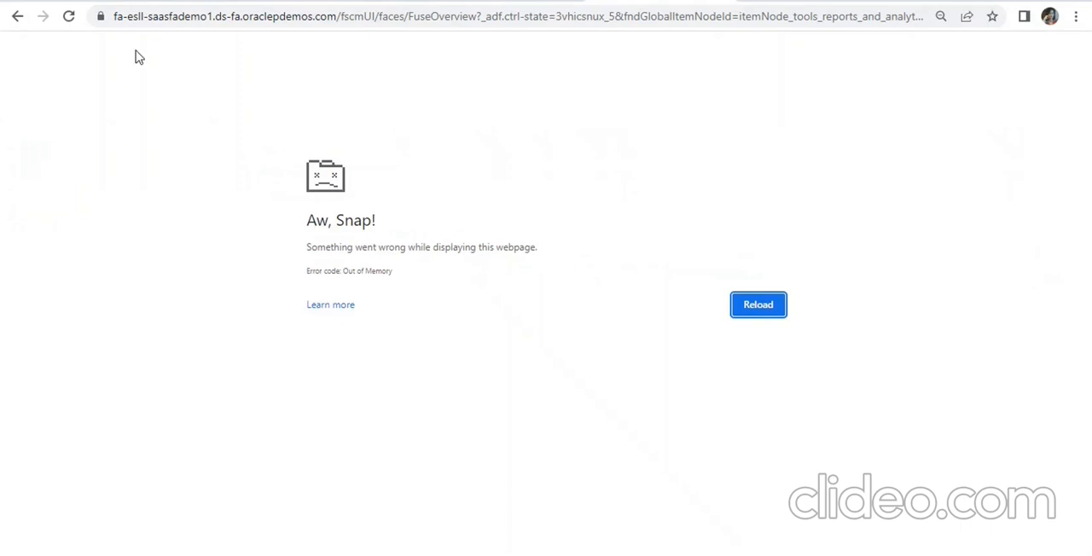
- Reload the crashed Reports and Analytics page and go to the application's home page
click(69, 17)
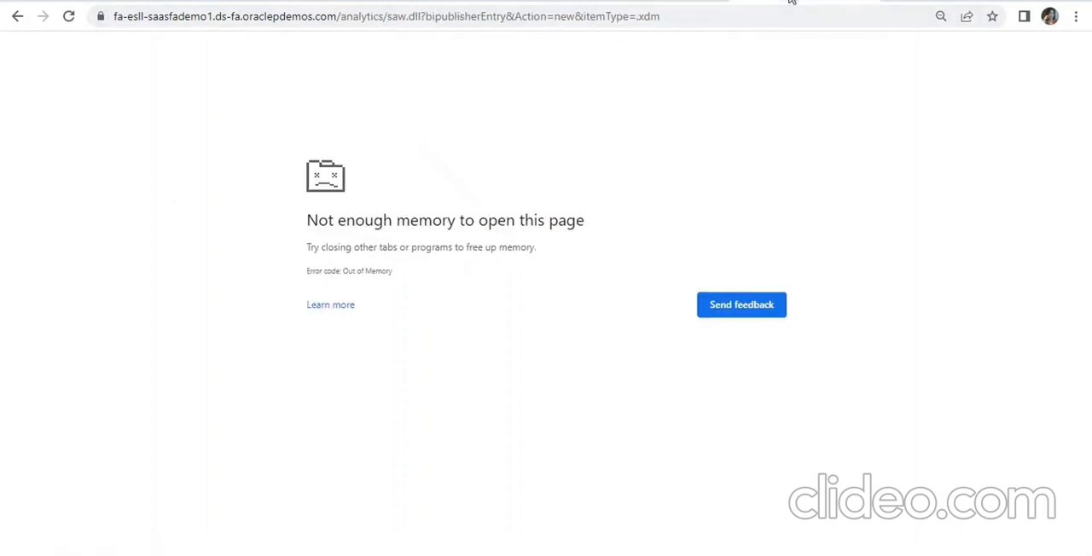
click(862, 1)
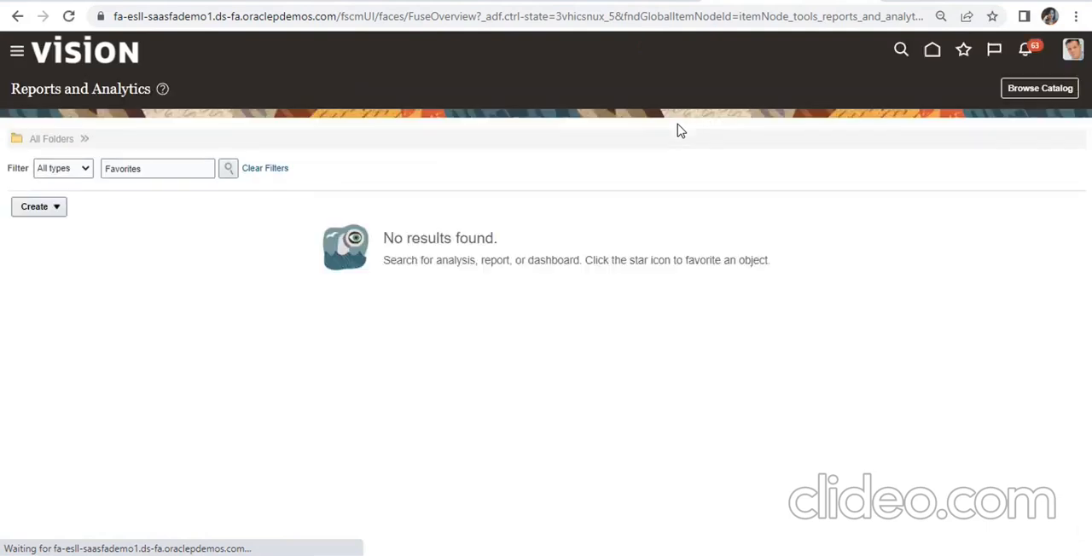
click(919, 52)
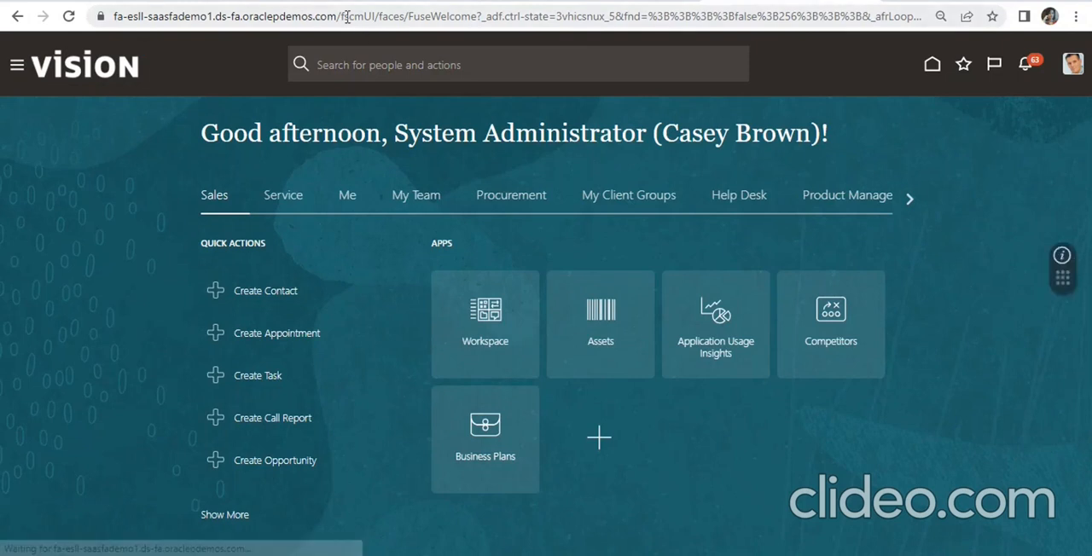
- Copy the environment's base URL from the home page address and open its /analytics site in another browser tab
drag(341, 15, 111, 17)
key(ctrl+c)
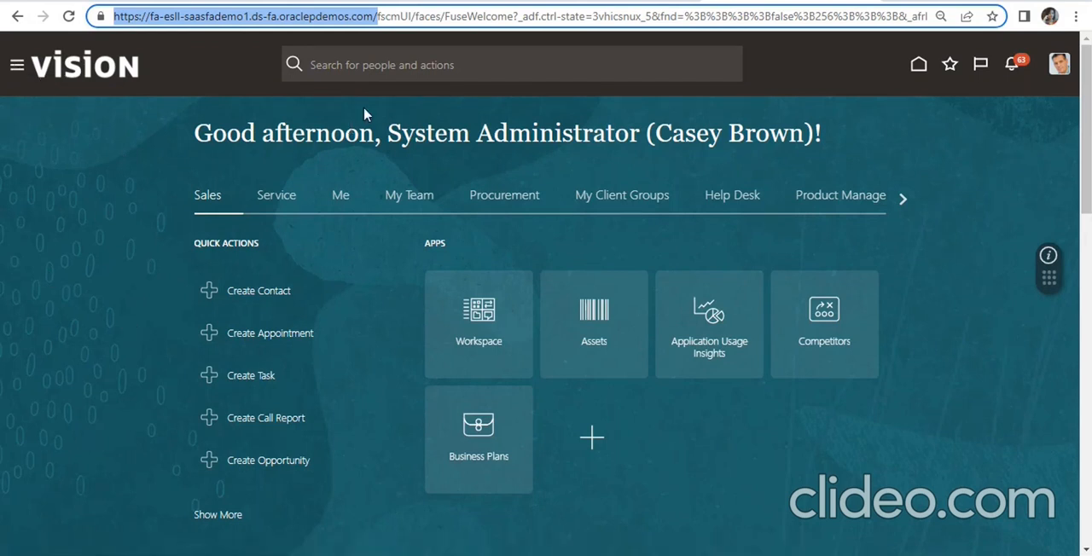
click(890, 3)
key(ctrl+v)
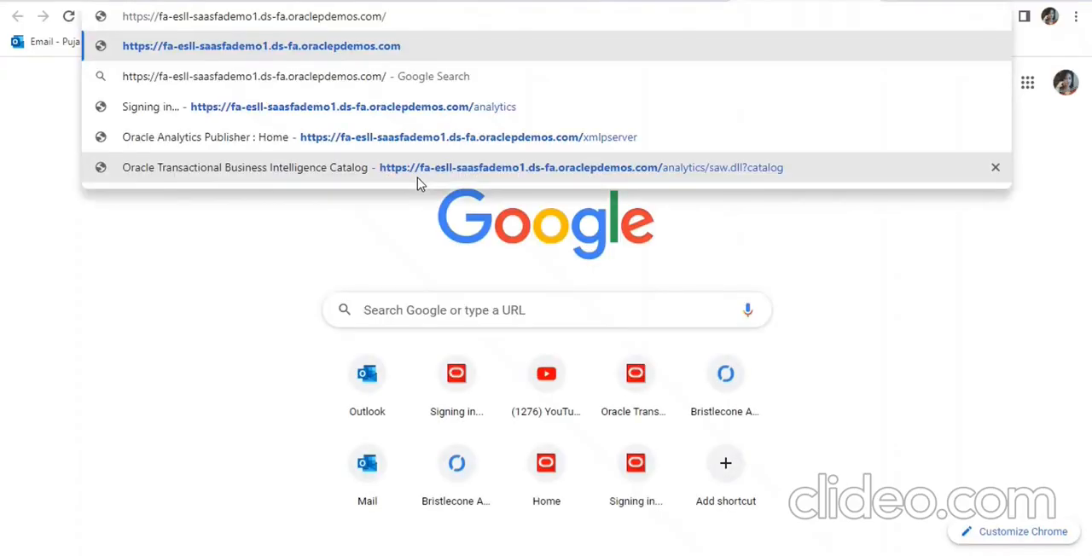
text(analytics)
key(Return)
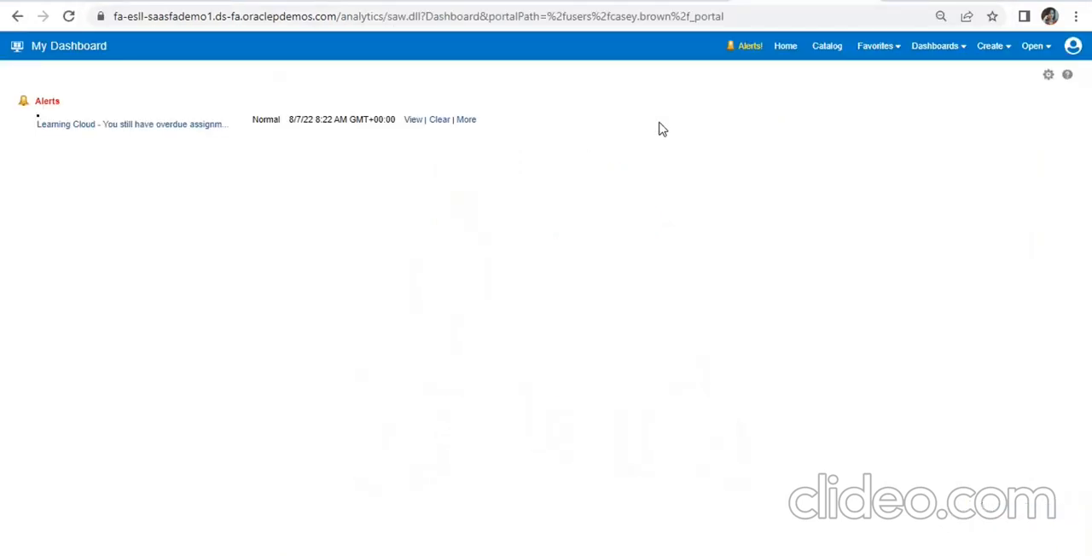
- Open the ESS_JOB_PO_DM data model for editing from the catalog and show its diagram
click(781, 49)
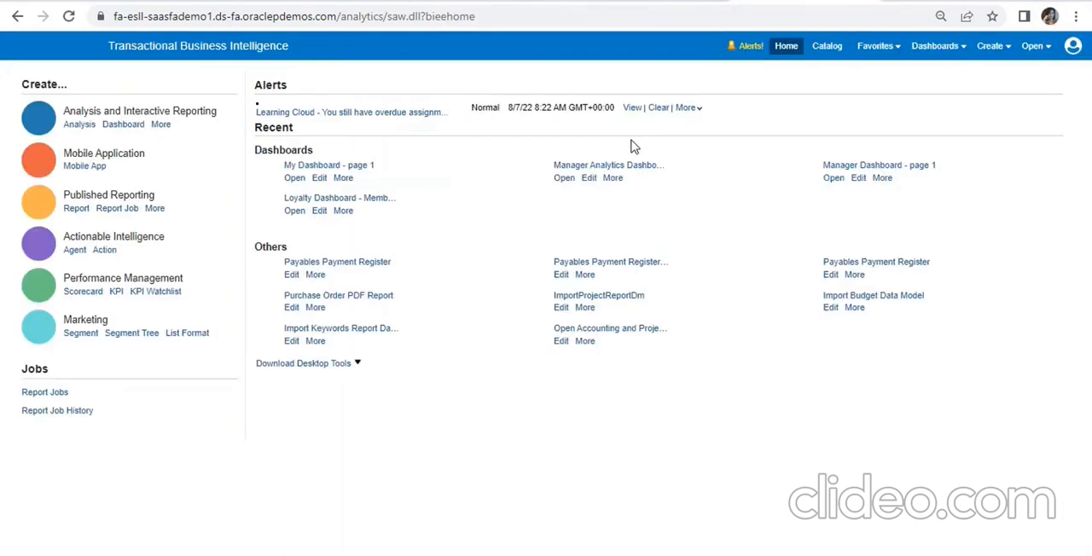
click(820, 51)
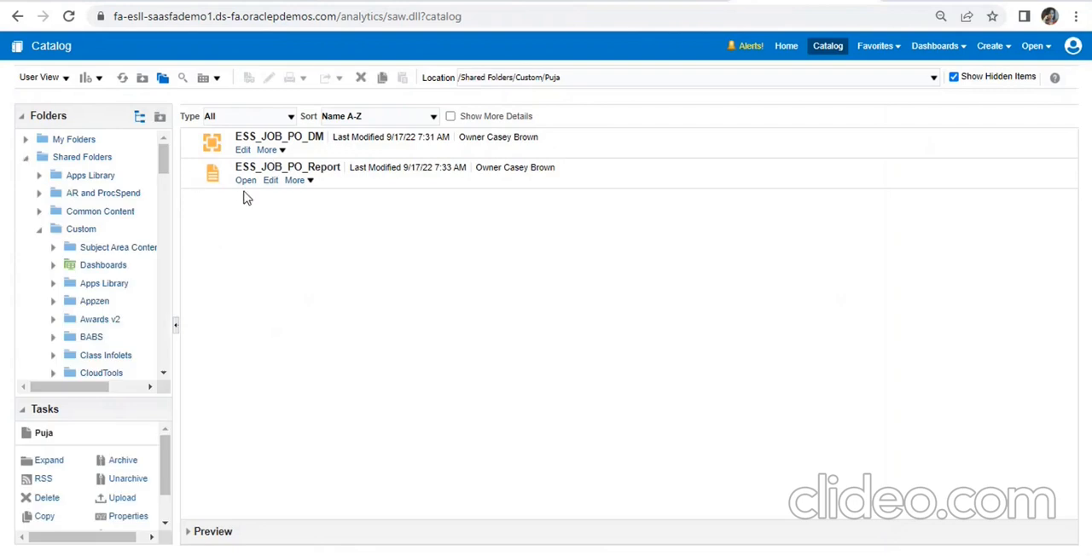
click(243, 150)
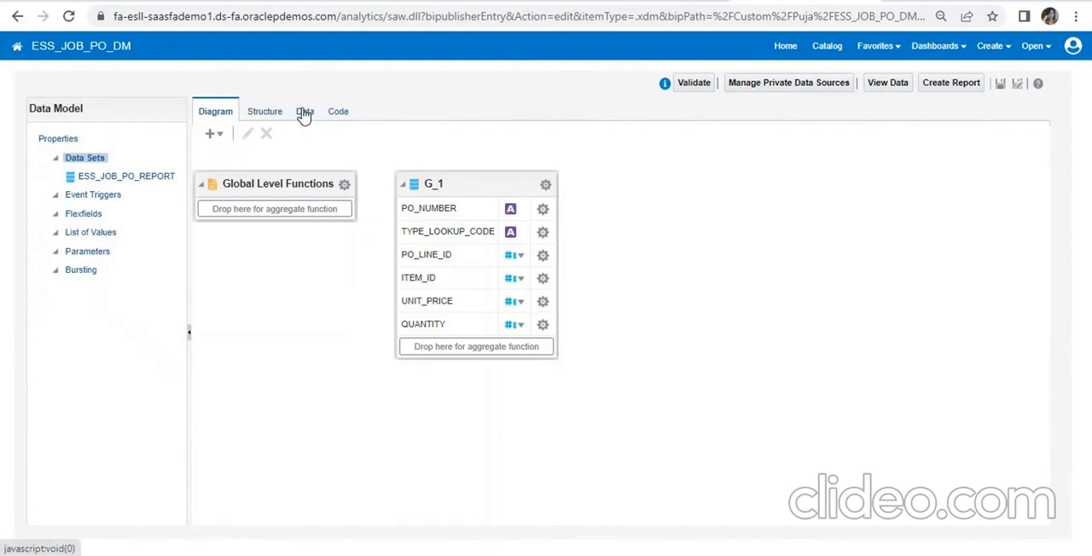
click(304, 114)
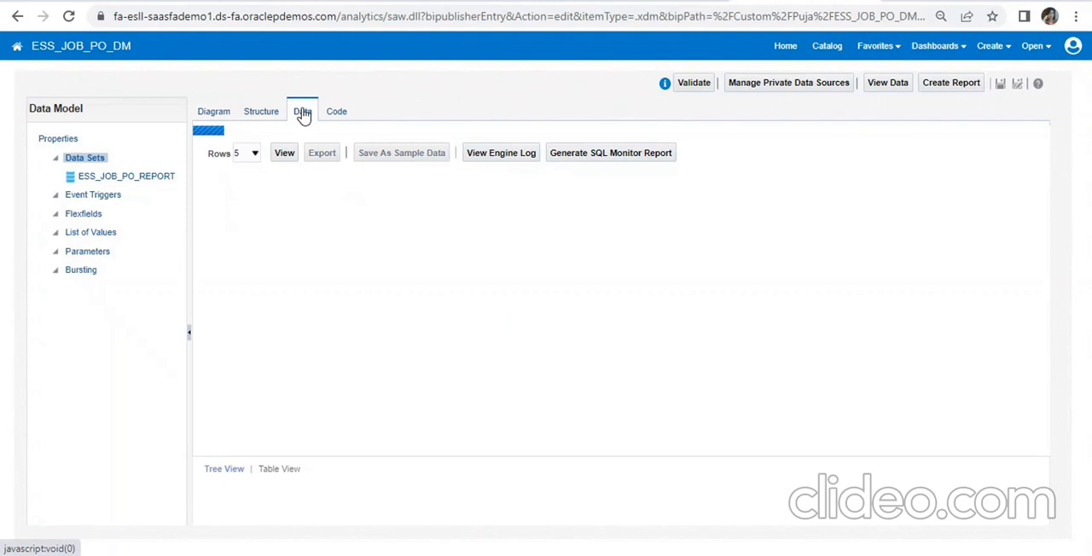
click(216, 114)
- Add the condition "AND rownum <=5" to the end of the ESS_JOB_PO_REPORT data set's SQL query and apply it
click(470, 189)
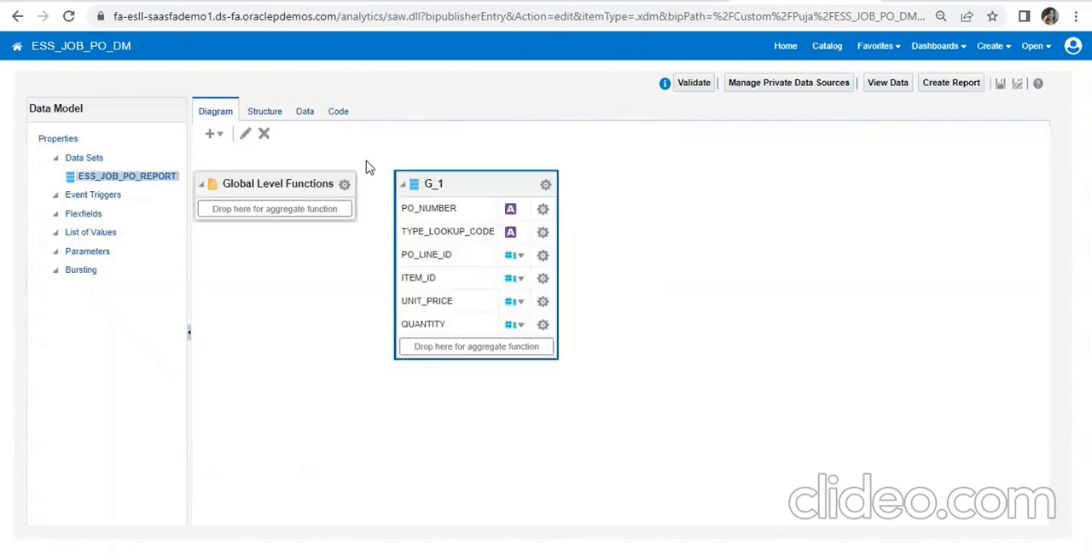
click(244, 134)
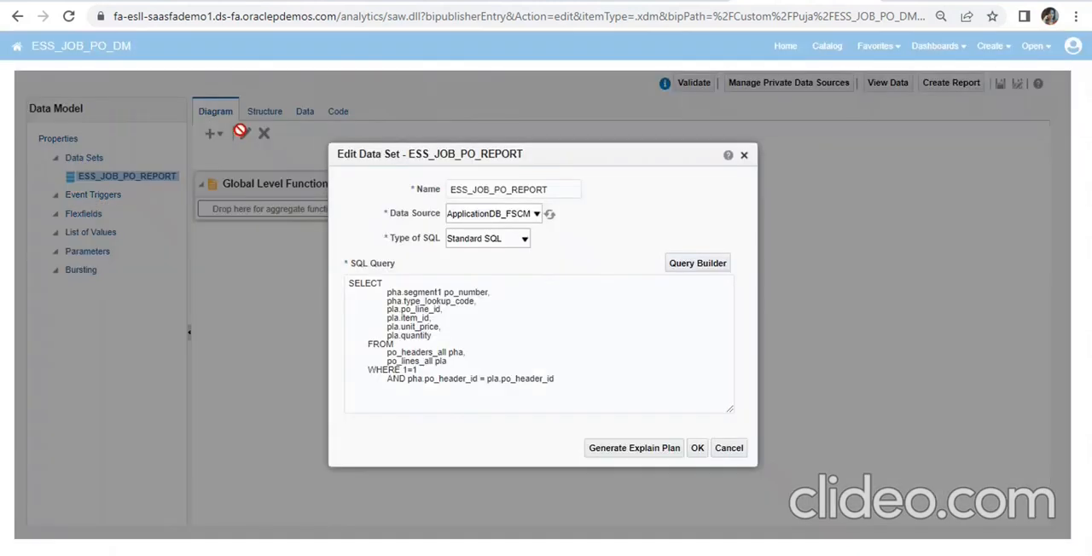
click(576, 384)
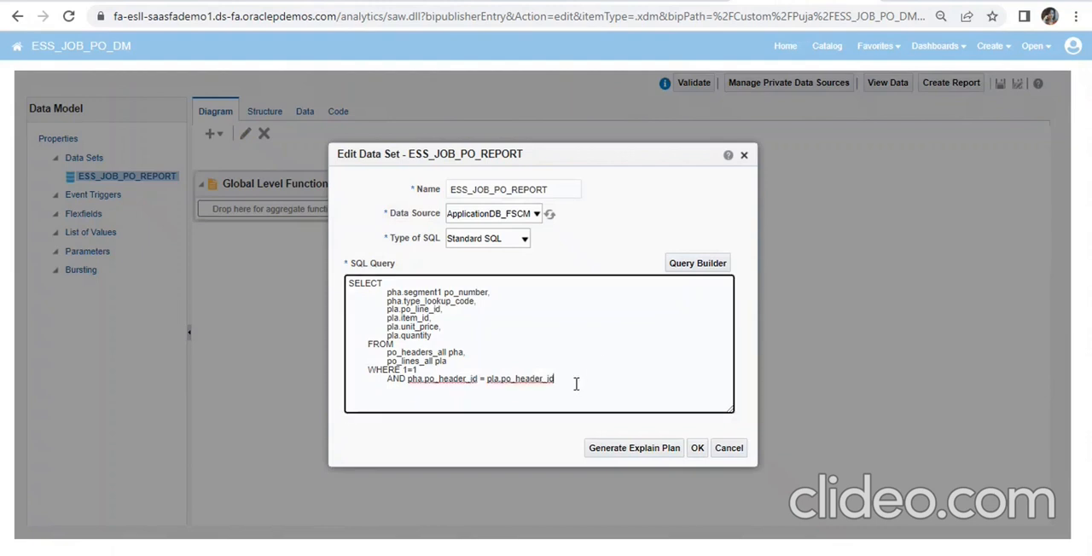
key(Return)
text(AN)
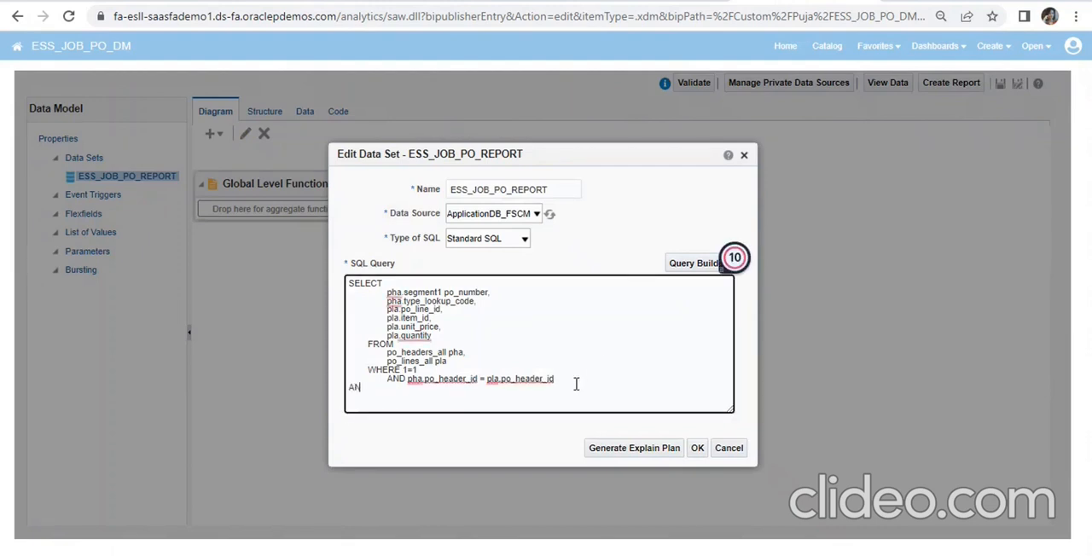
text(D rownum)
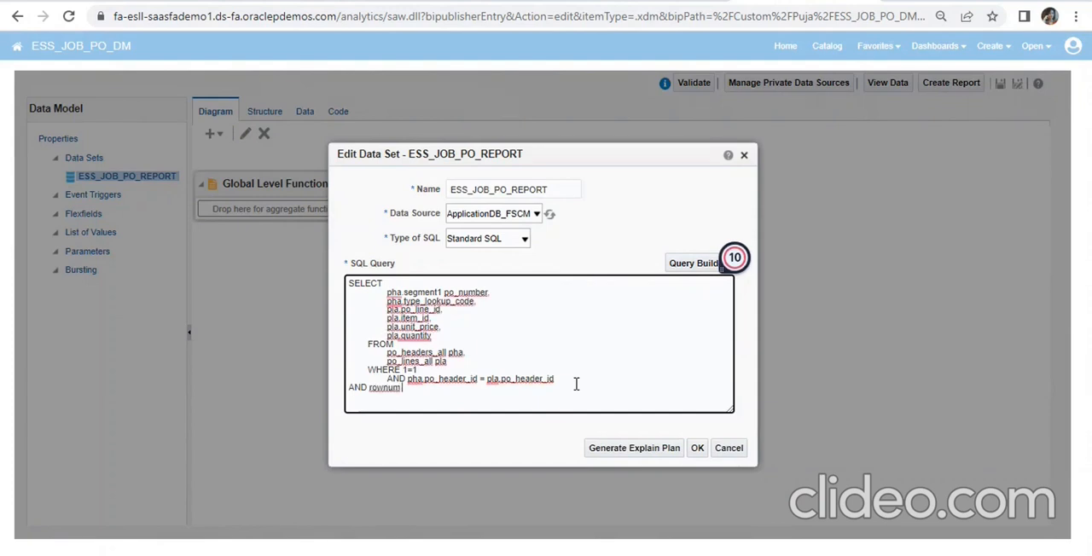
text( <=5)
click(697, 449)
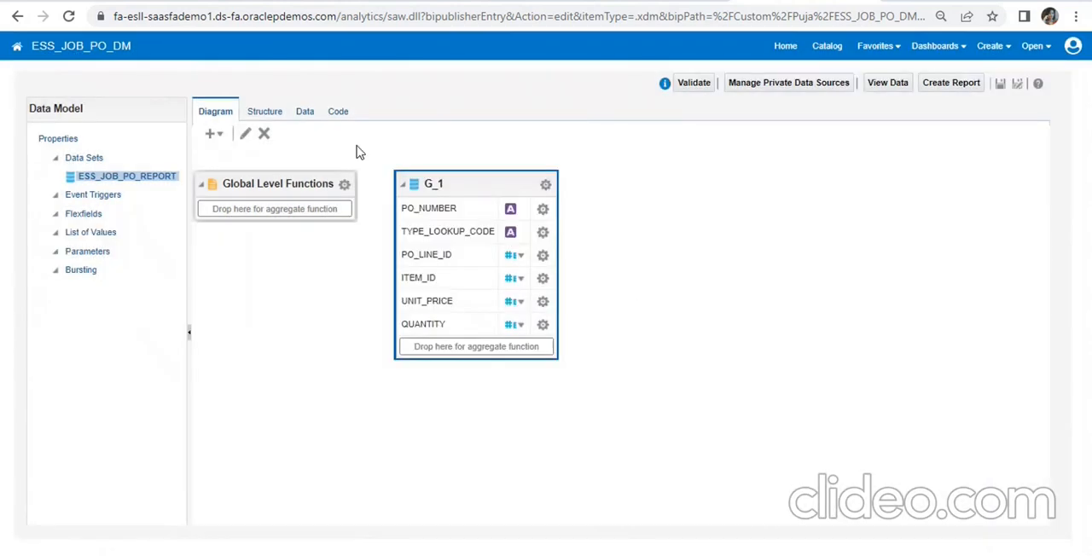
- Save the ESS_JOB_PO_DM data model, preview its query data as a table, and save again
click(1001, 85)
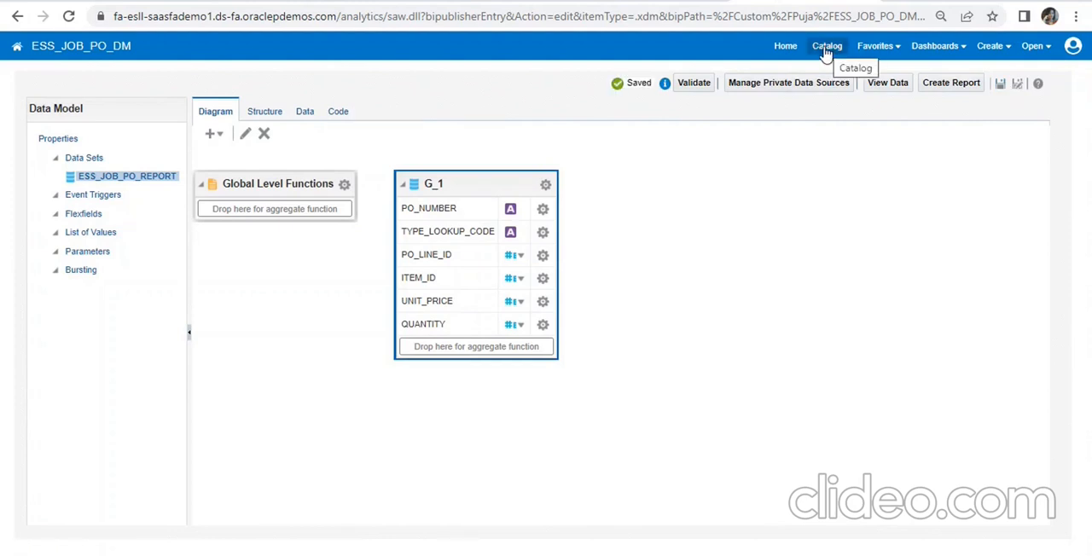
click(305, 116)
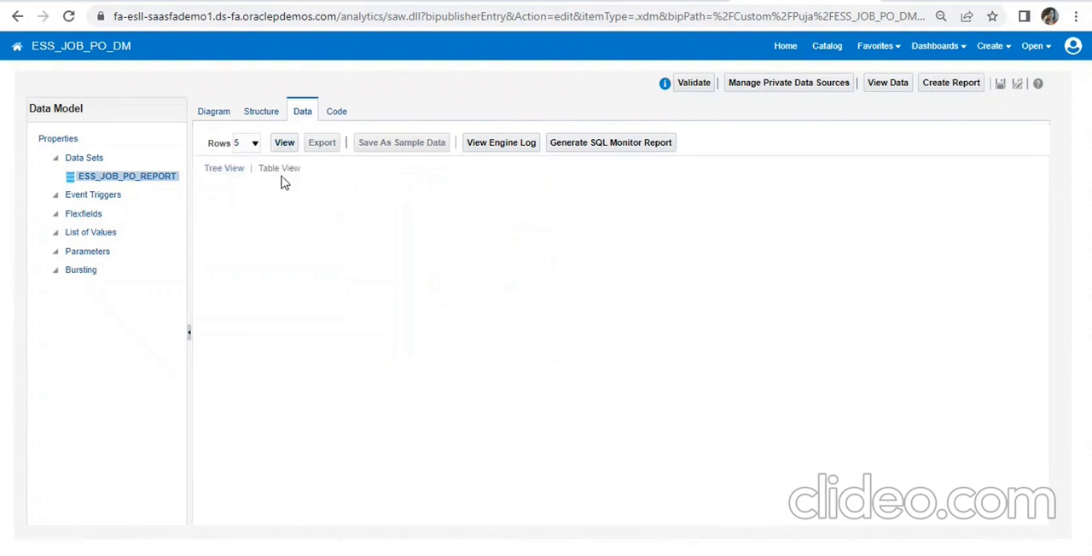
click(284, 145)
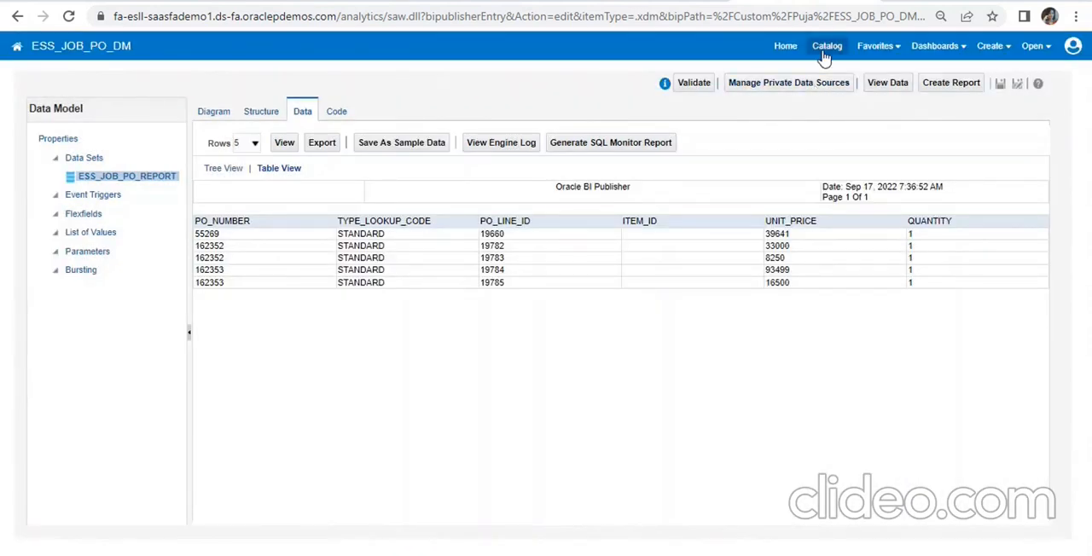
click(1000, 85)
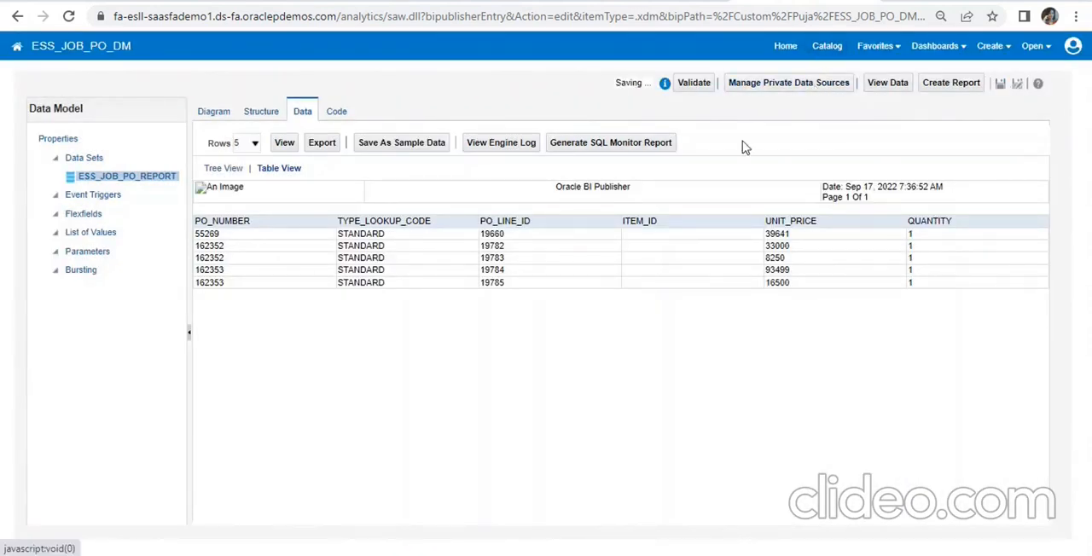
- View the output of ESS_JOB_PO_Report from the catalog and return to the catalog
click(823, 47)
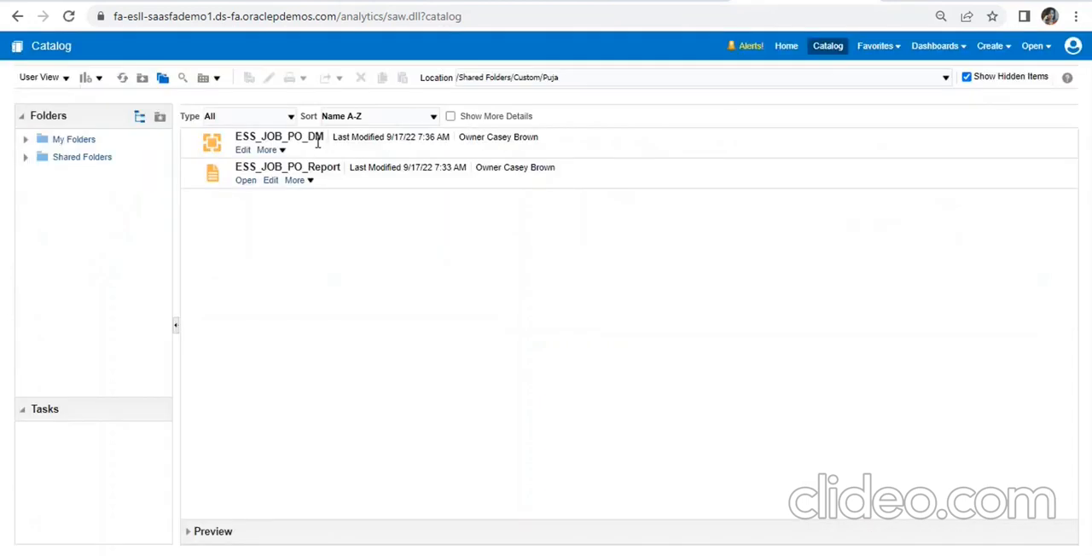
click(246, 182)
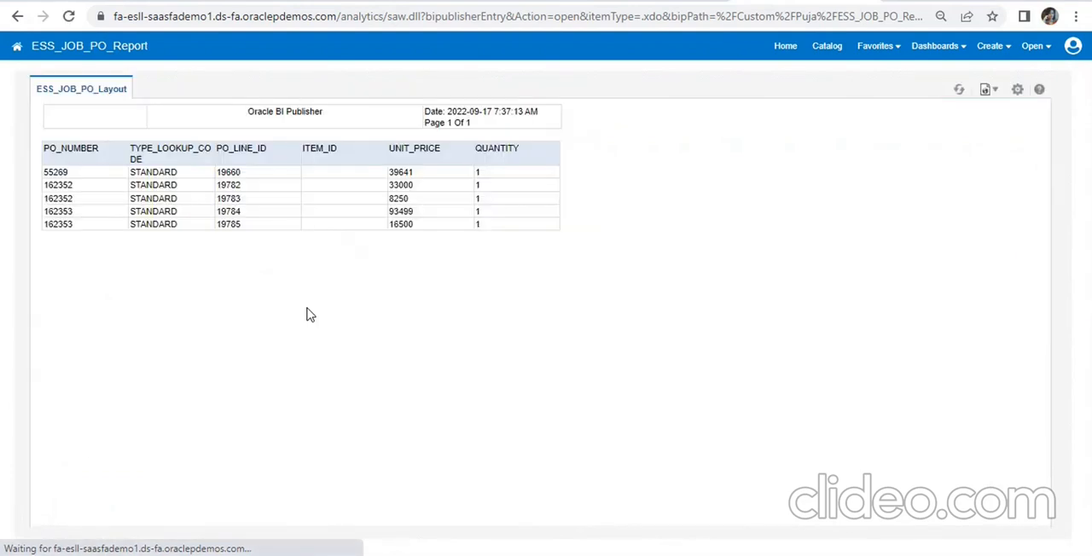
click(829, 46)
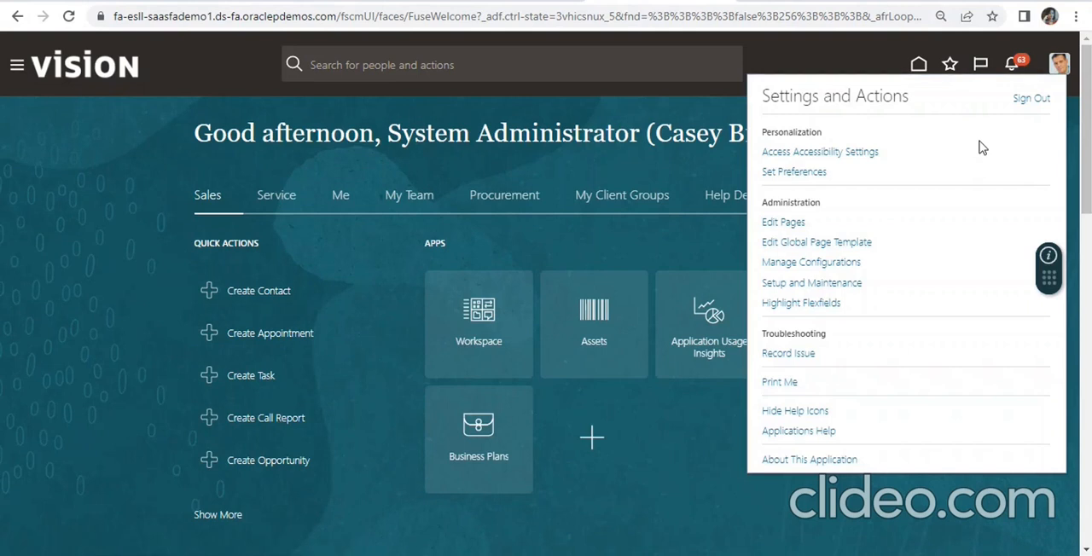
- Search Setup and Maintenance for "manage%enterprise%" and open the Enterprise Scheduler job definitions task for Financial, Supply Chain Management, and Related Applications
click(801, 284)
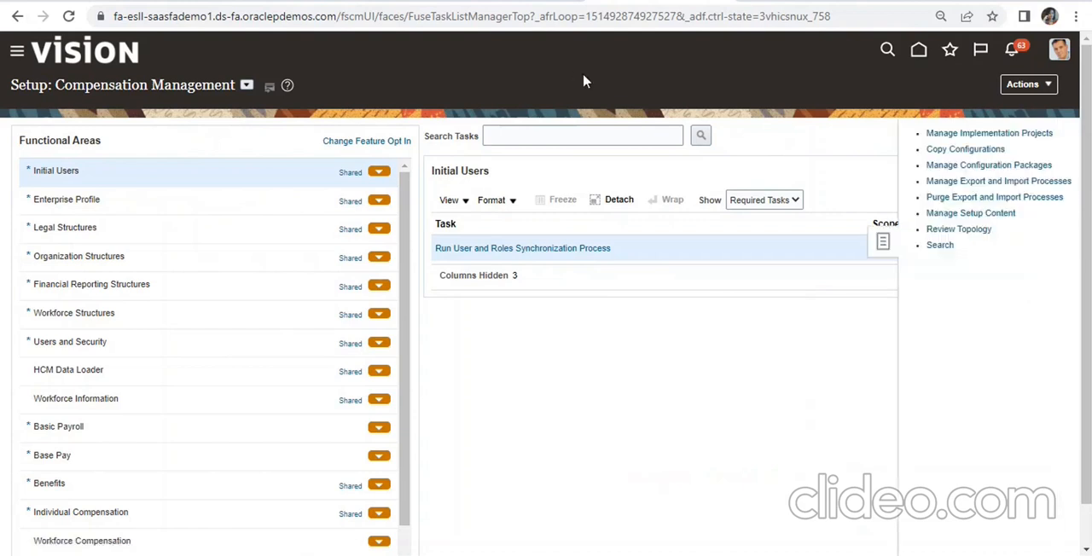
click(932, 245)
click(362, 145)
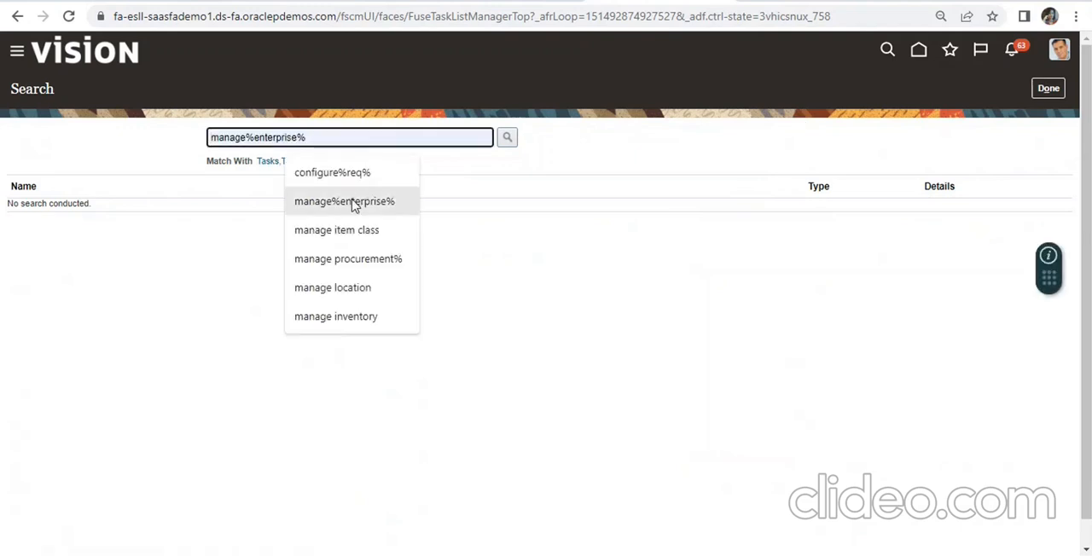
click(357, 202)
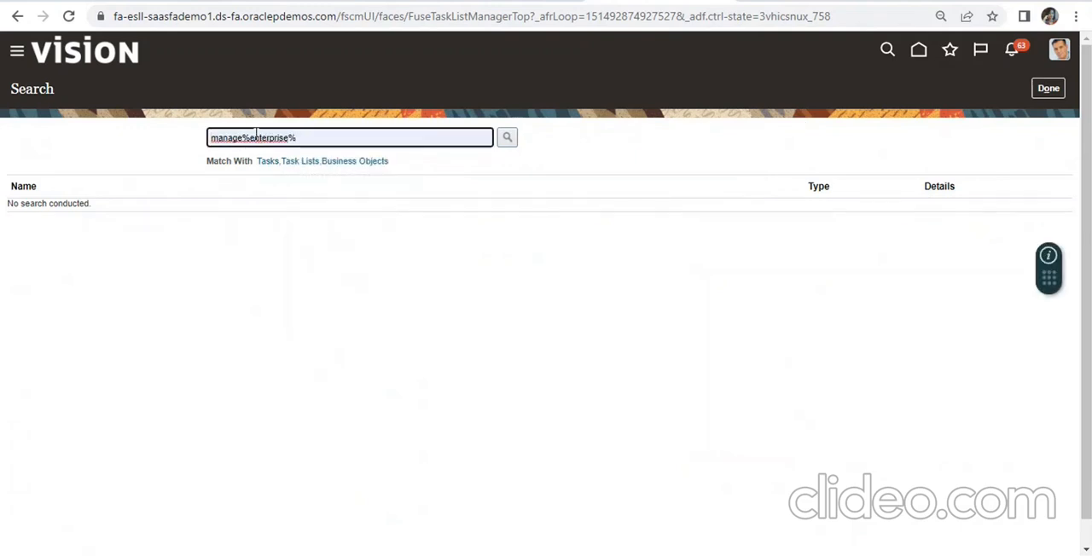
click(508, 136)
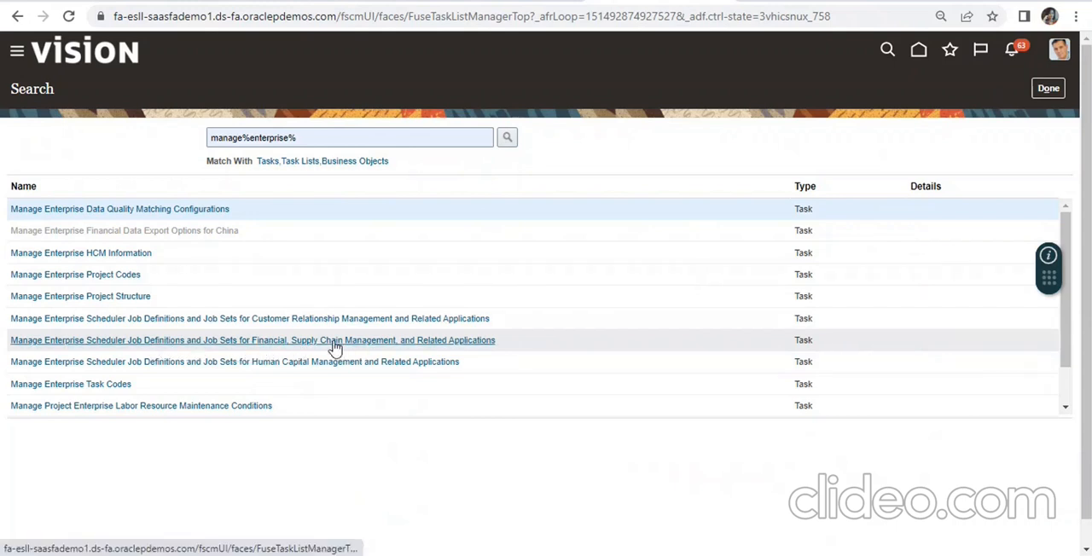
click(274, 340)
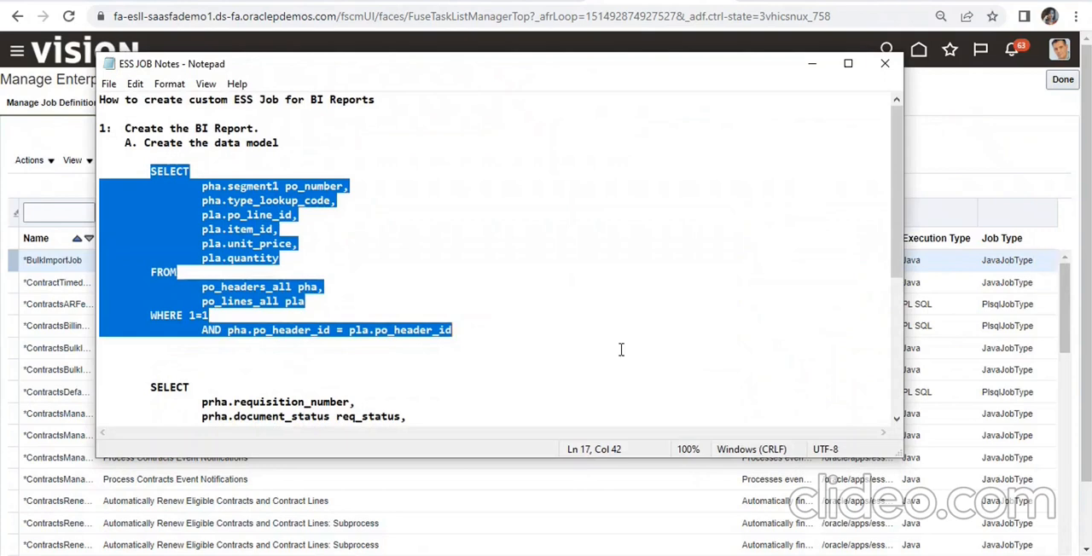
- Switch to the ESS JOB Notes in Notepad, review the remaining steps listed after the queries, and minimize the notes
click(621, 349)
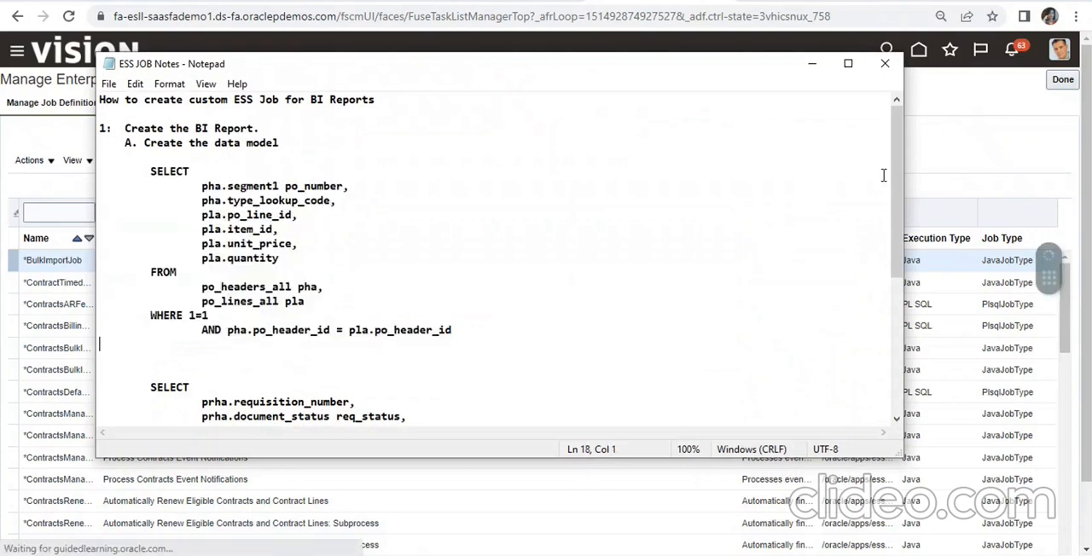
drag(896, 164, 907, 319)
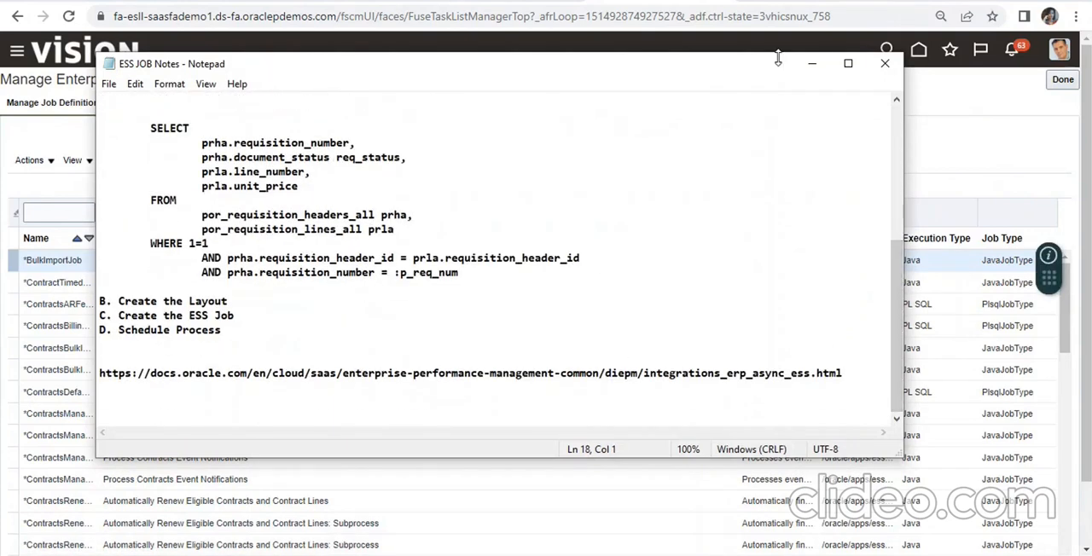
click(811, 67)
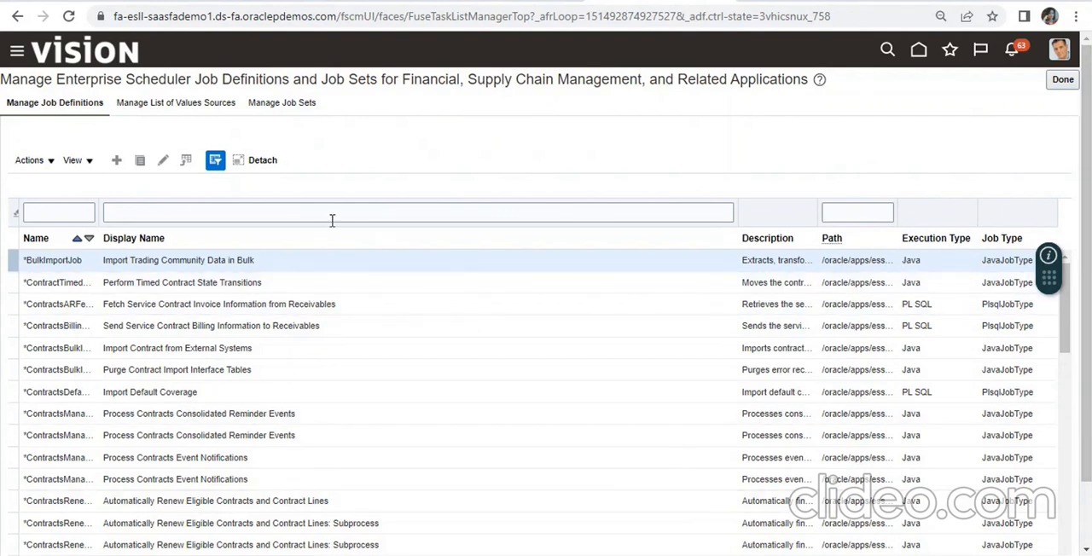
- Create a new job definition with the display name XXX_FIRST_ESS_JOB_PO_REPORT
click(116, 161)
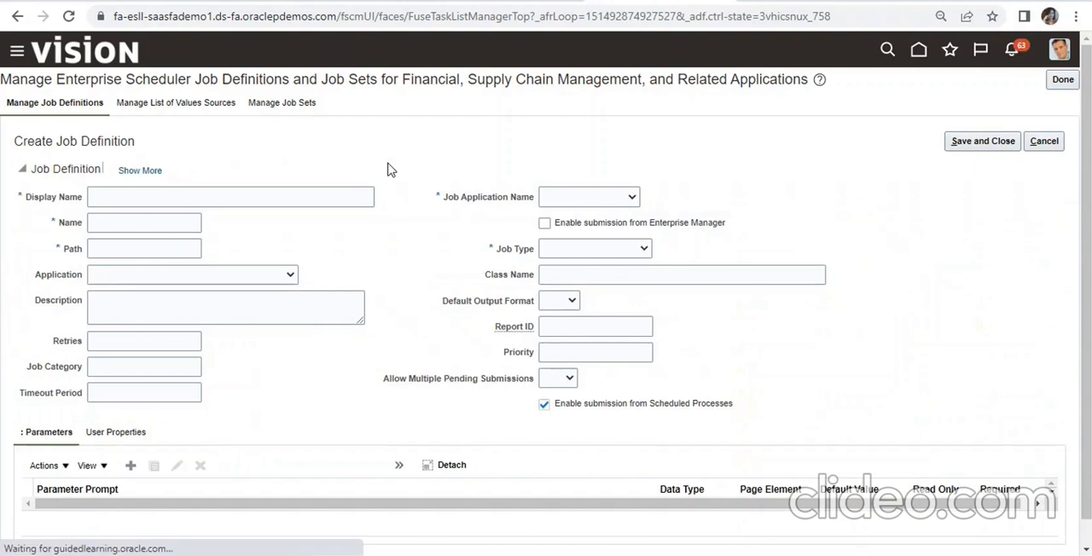
click(154, 195)
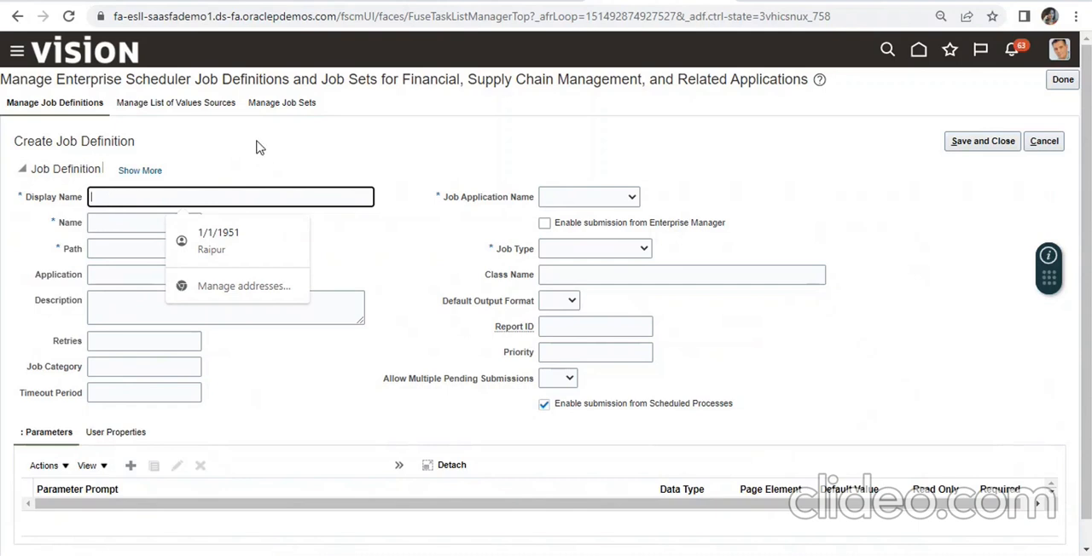
text(XXX)
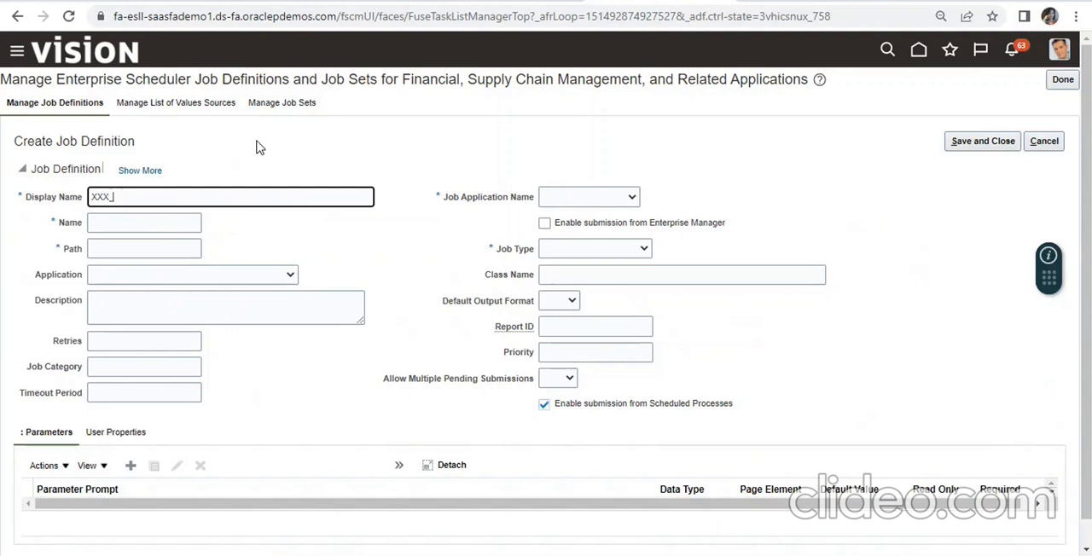
text(_FIRST)
text(_)
text(ESS_JOB_PO_REPORT)
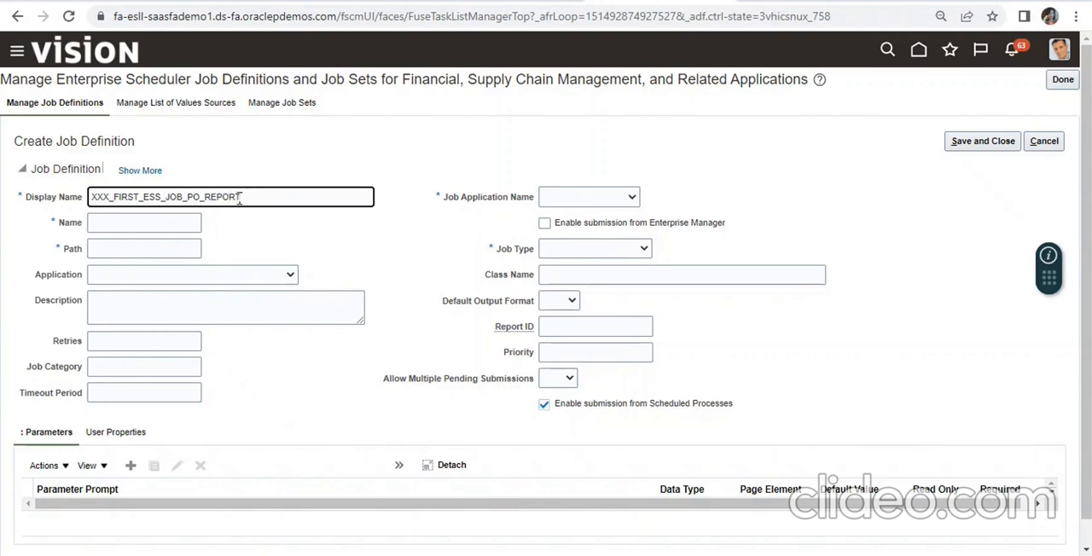
- Copy the display name XXX_FIRST_ESS_JOB_PO_REPORT into the job definition's Name field
drag(240, 197, 84, 203)
key(ctrl+c)
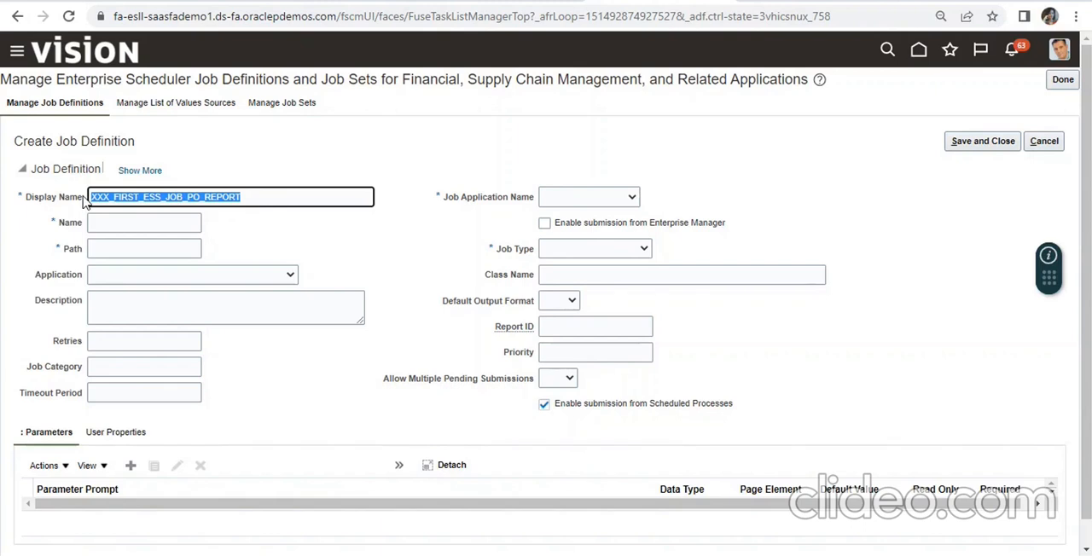
click(98, 223)
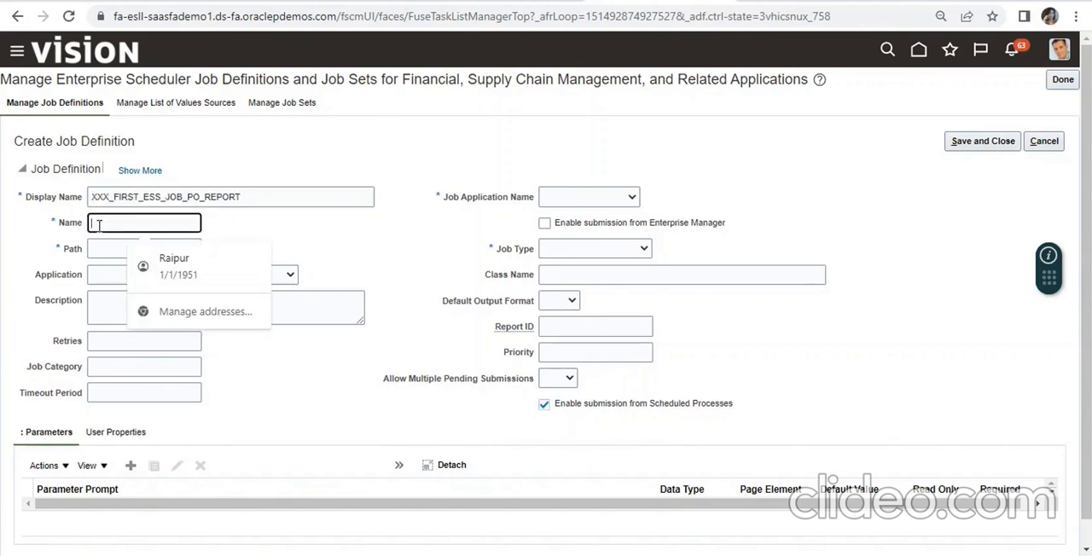
key(ctrl+v)
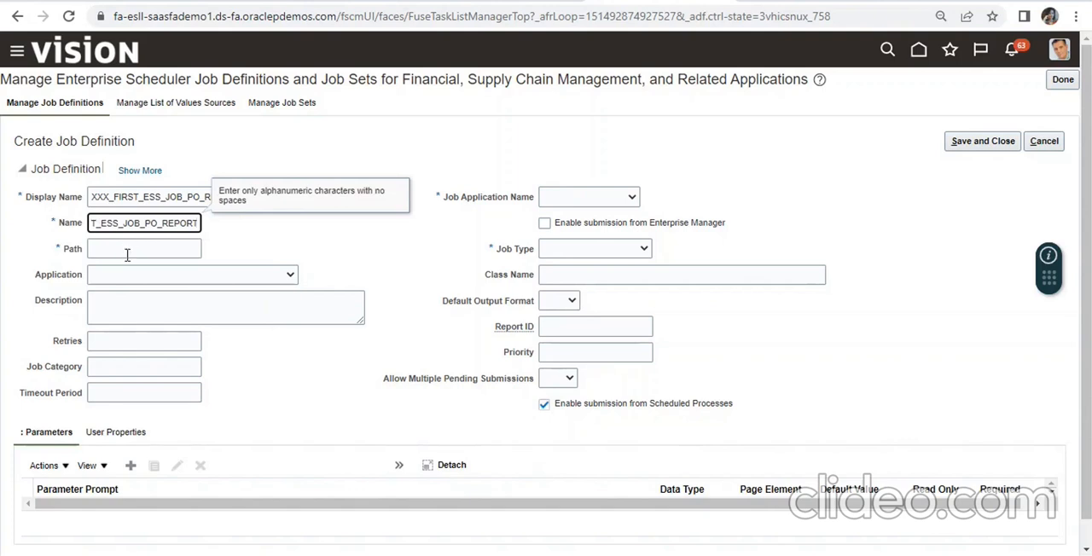
- Copy the containing folder's name from ESS_JOB_PO_Report's catalog properties and enter it with a trailing slash as the job definition's path
click(127, 254)
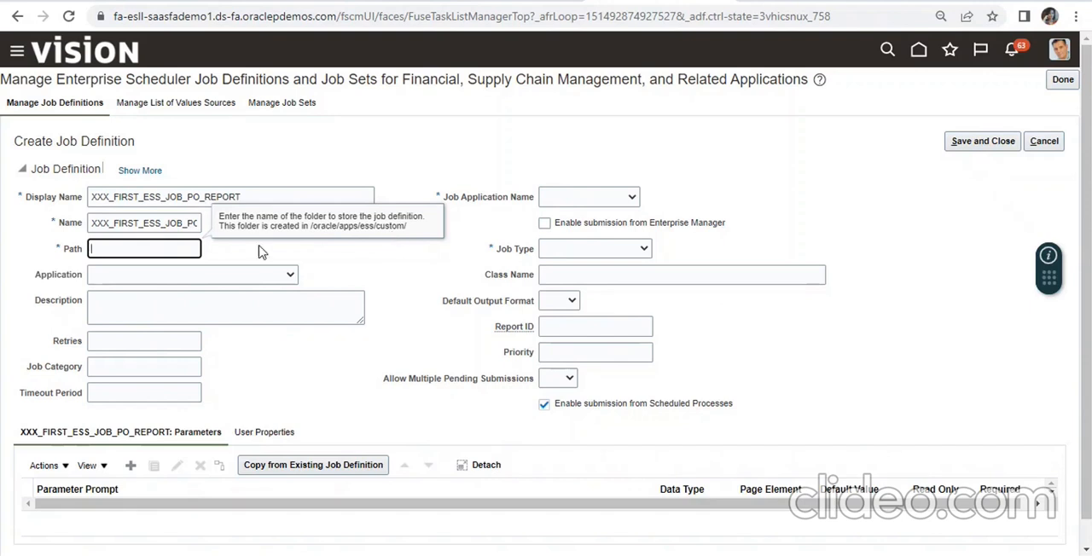
click(384, 230)
key(ctrl+Tab)
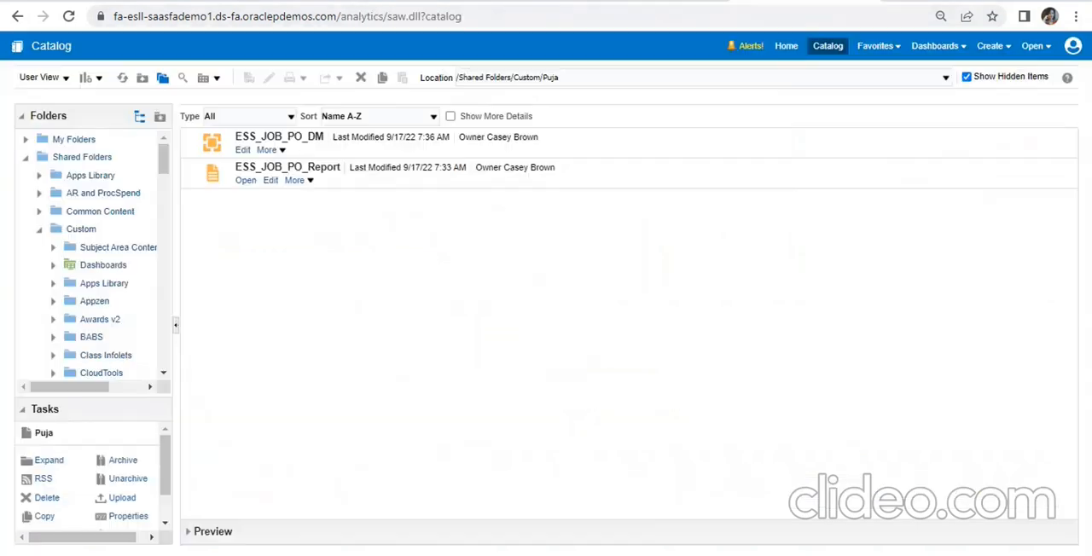
click(295, 181)
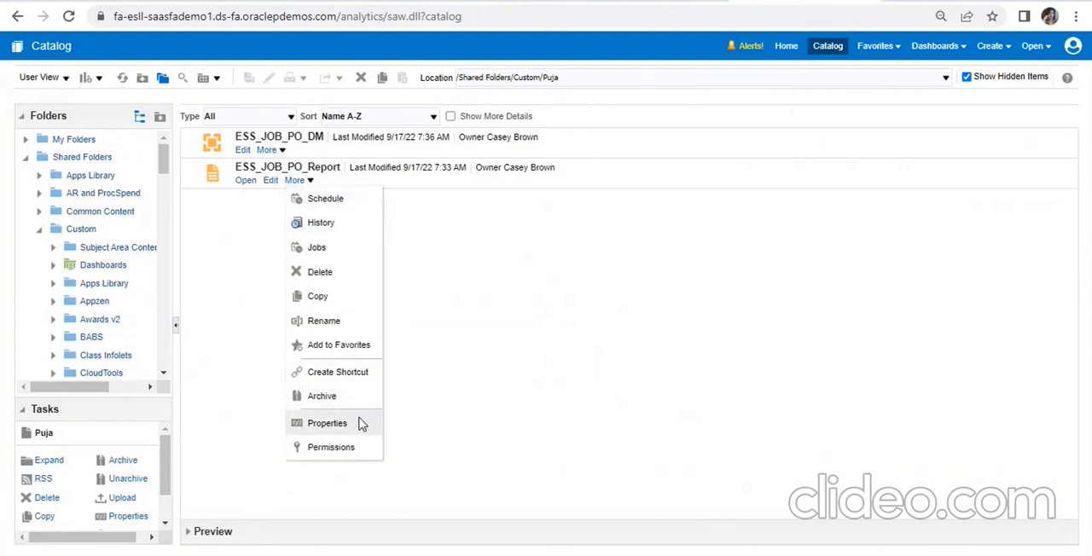
click(328, 424)
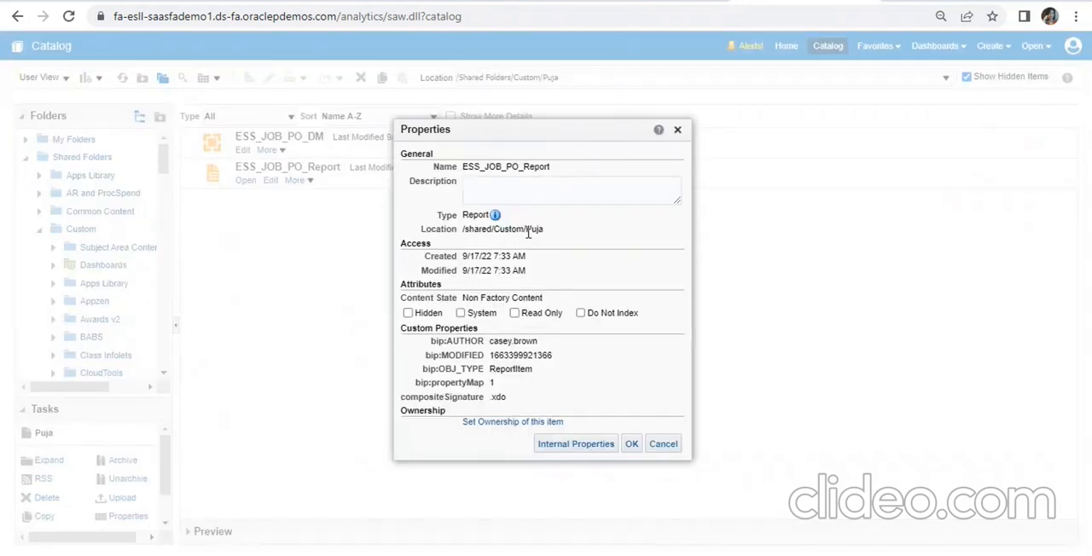
drag(526, 230, 546, 233)
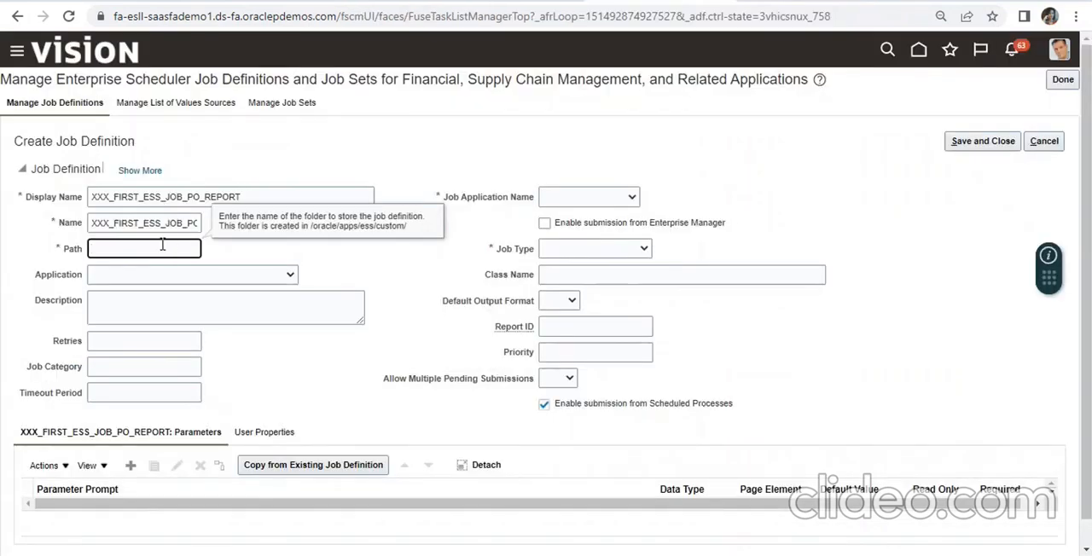
text(Puja)
text(/)
key(BackSpace)
click(512, 148)
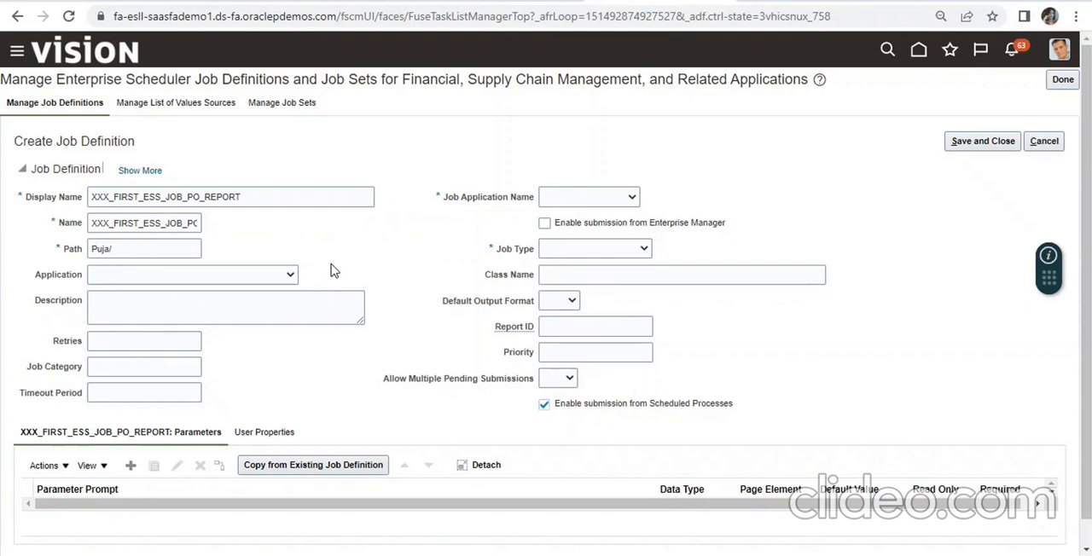
- Remove the trailing slash from the job definition's path and compare the path with the report's location in its catalog properties
click(810, 1)
click(117, 249)
key(BackSpace)
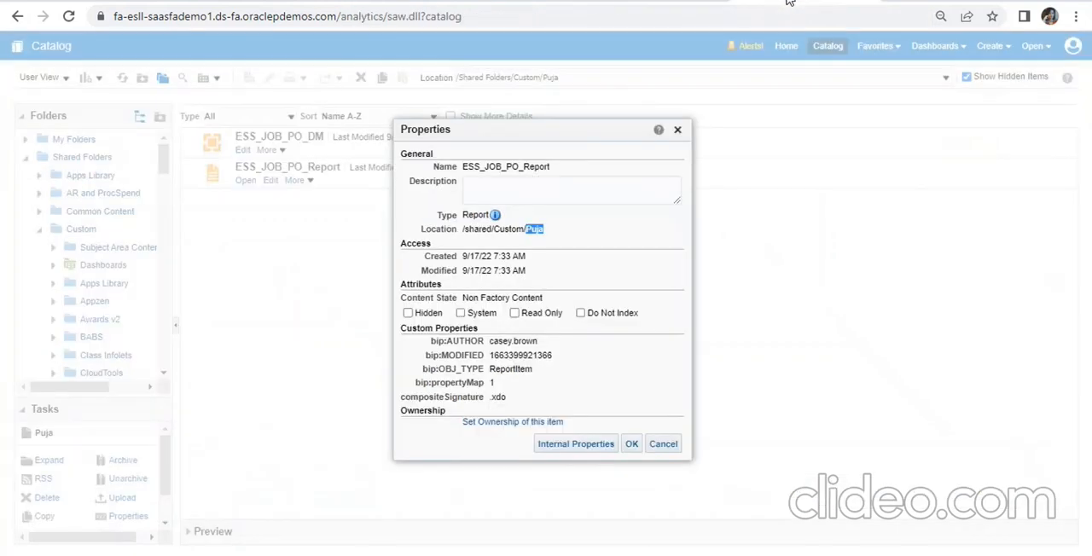
click(788, 1)
click(633, 2)
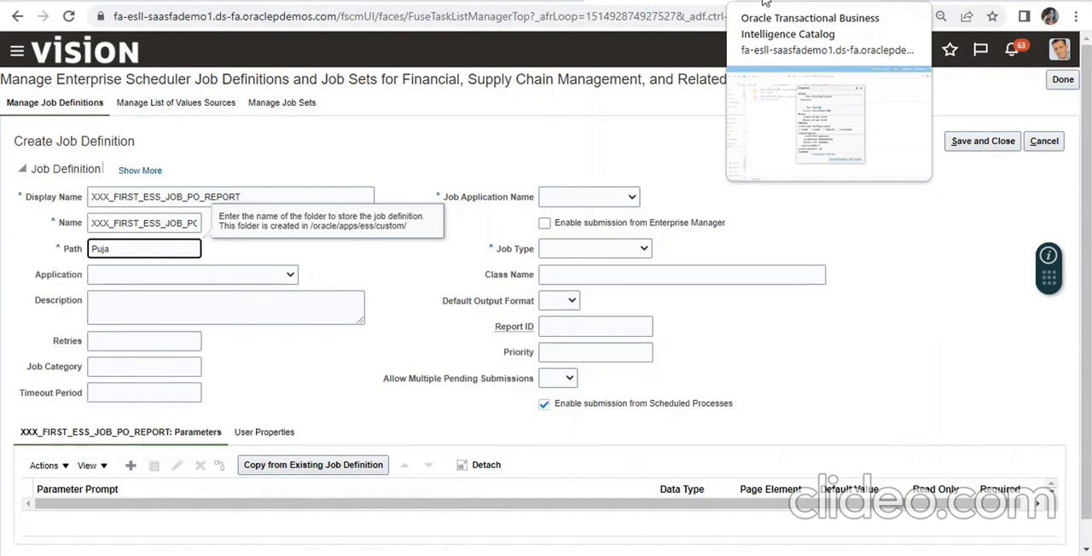
- Set the job definition's application to Purchasing
click(226, 275)
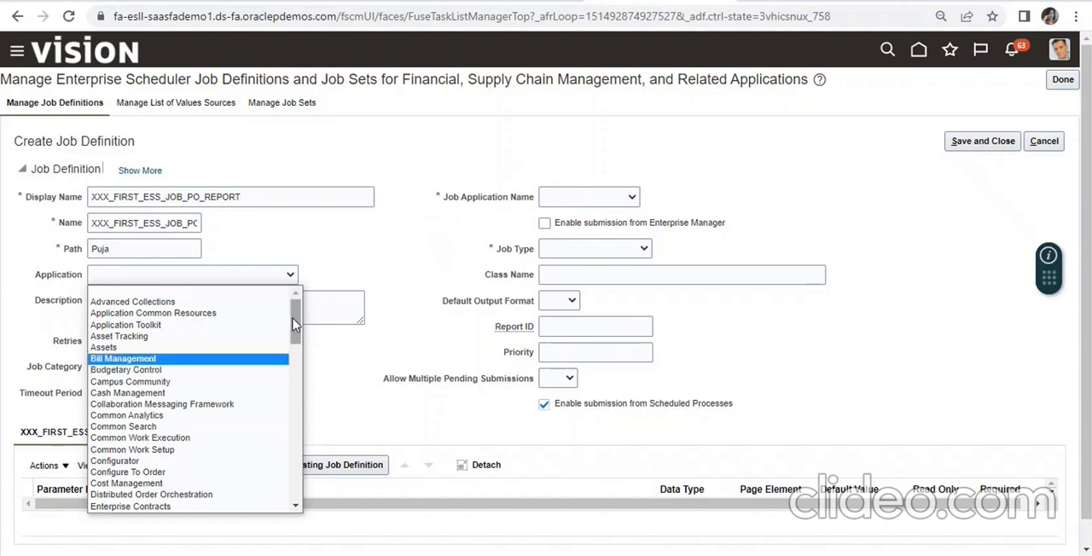
drag(294, 325, 305, 435)
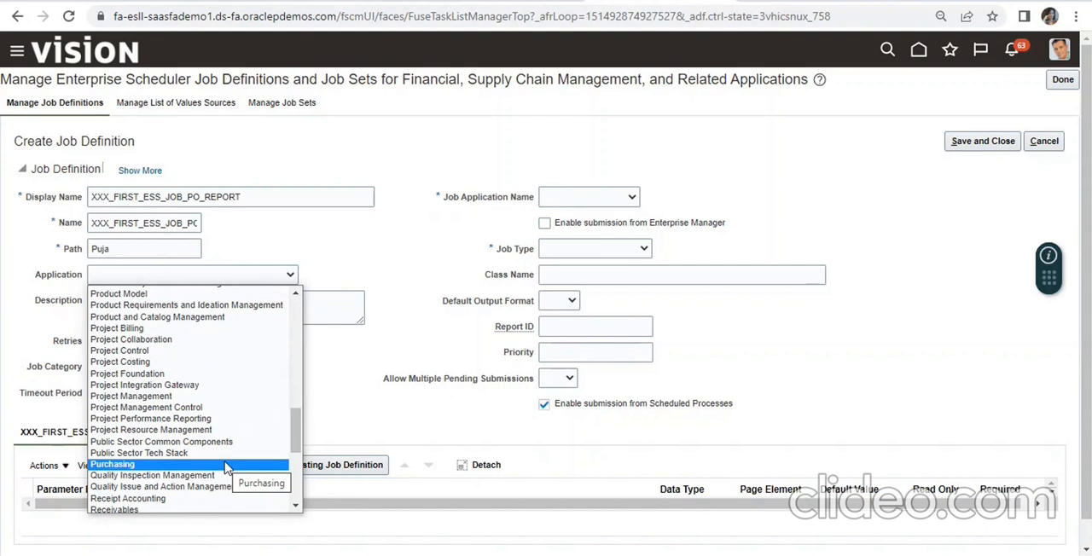
click(146, 465)
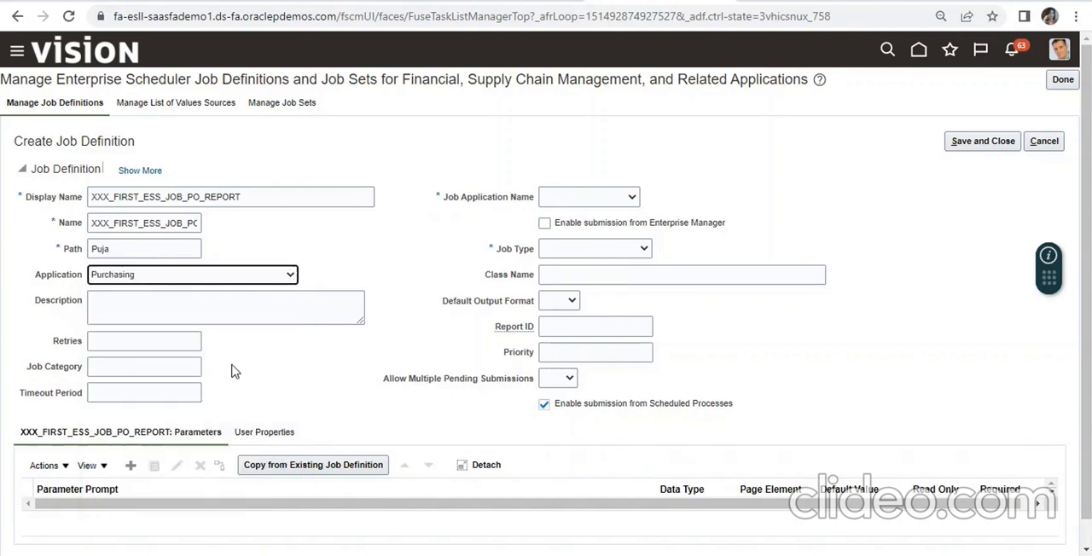
- Enter Purchasing as the job definition's description
click(187, 315)
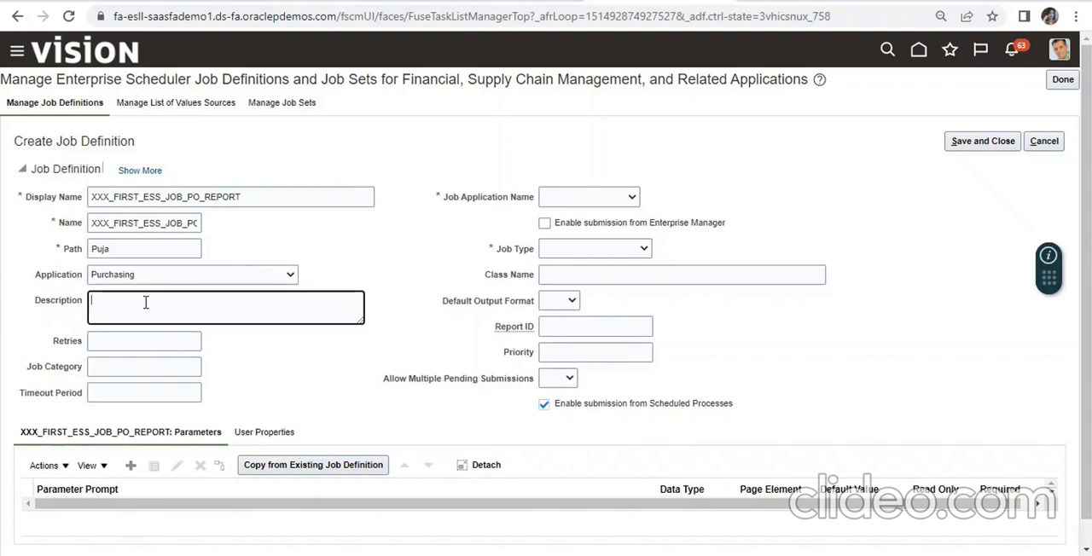
text(Puj)
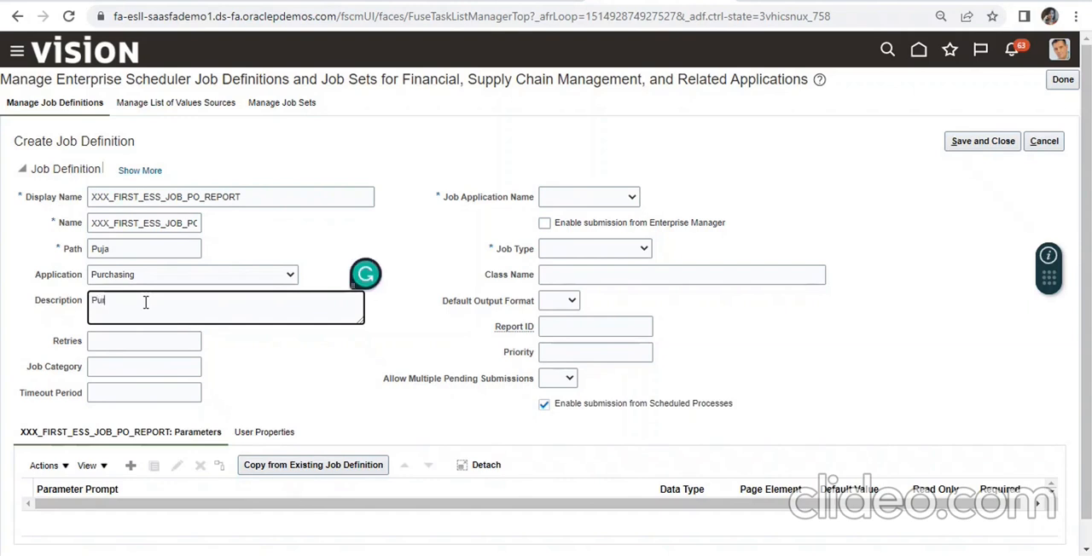
text(rchasing)
- Set the job application name to FscmEss and the job type to BIPJobType
click(610, 205)
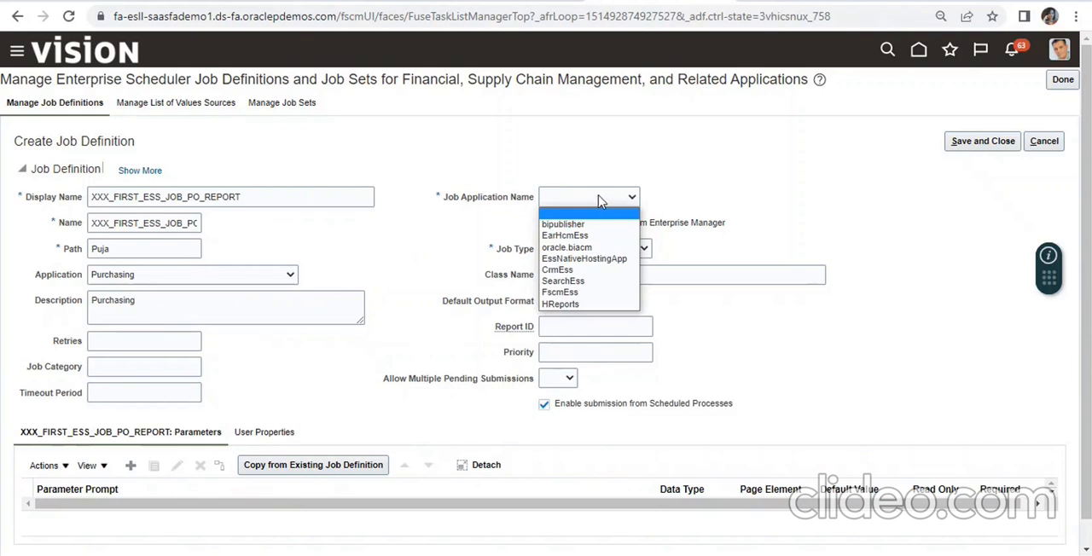
click(582, 296)
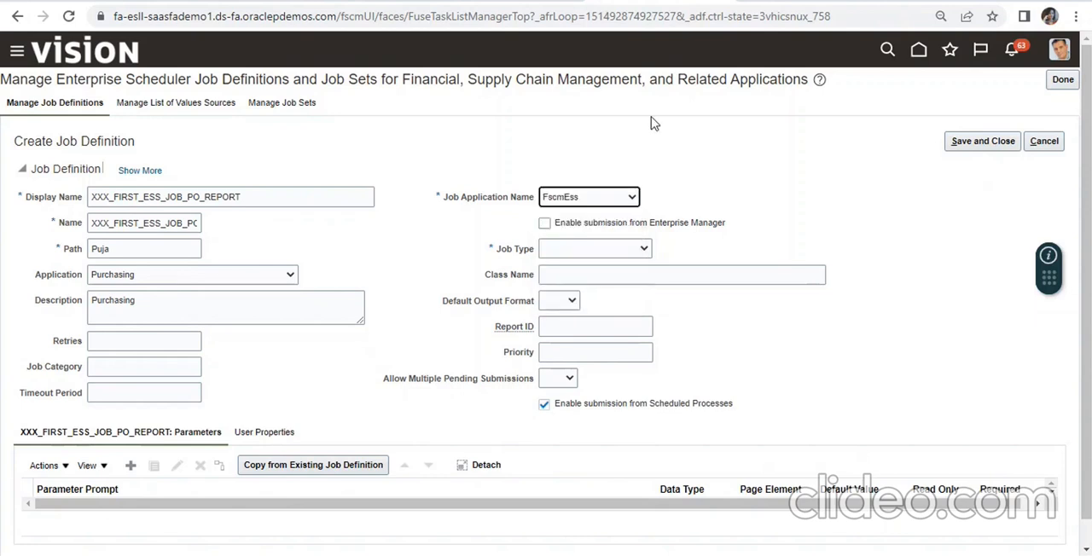
click(638, 249)
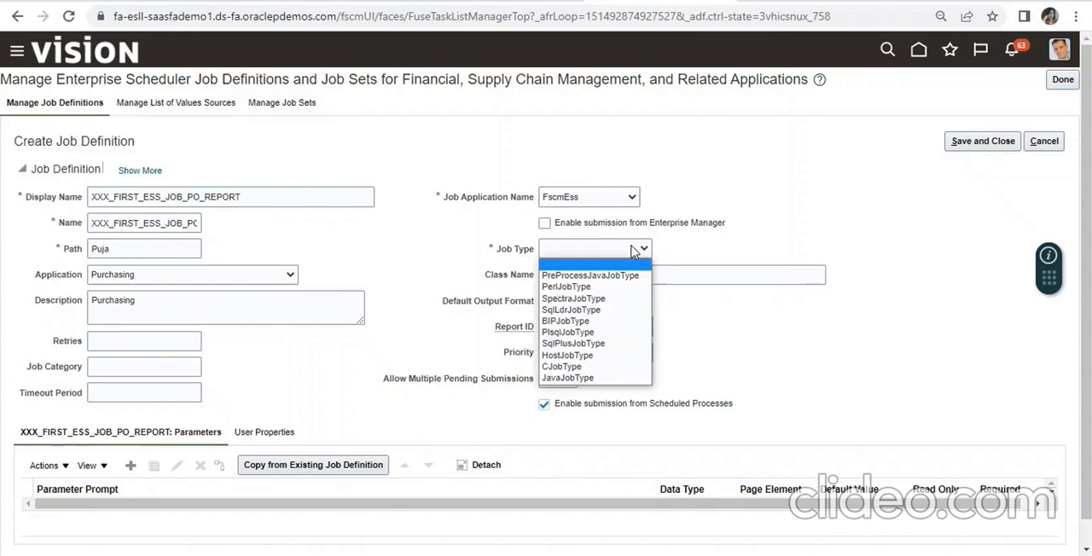
click(584, 321)
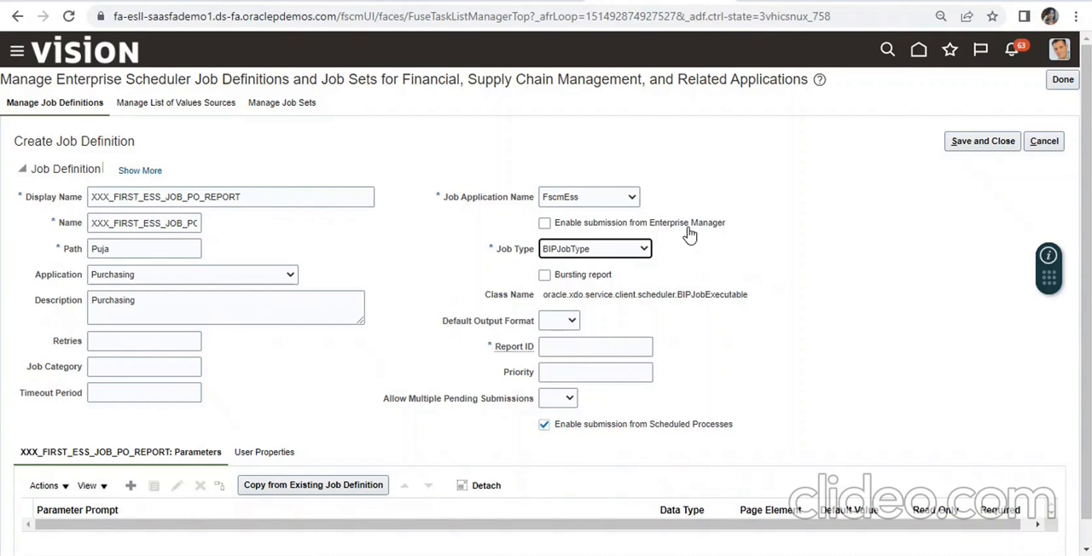
- Compare the form under PerlJobType, restore BIPJobType, and view the default output format choices without picking one
click(644, 249)
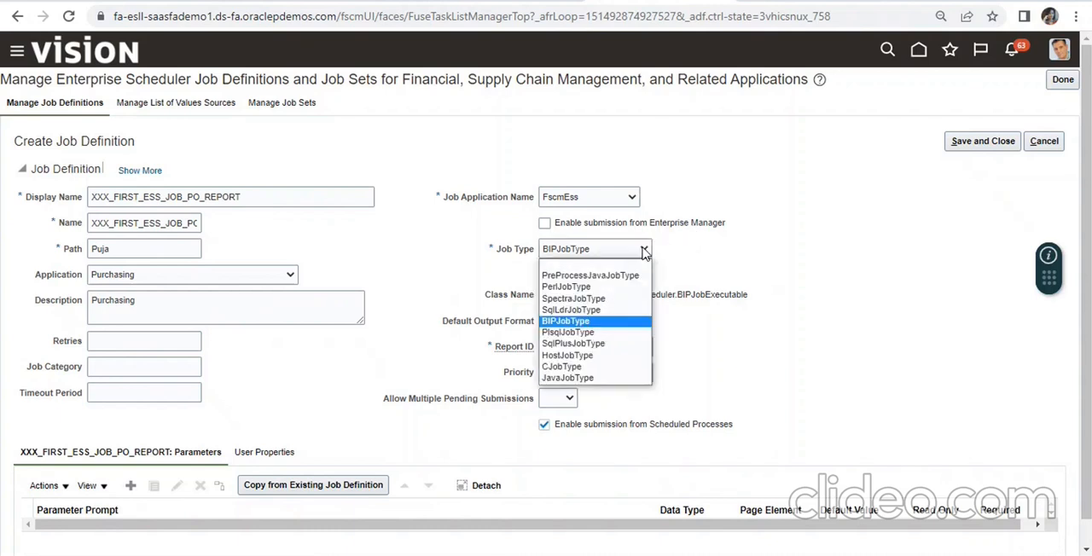
click(602, 290)
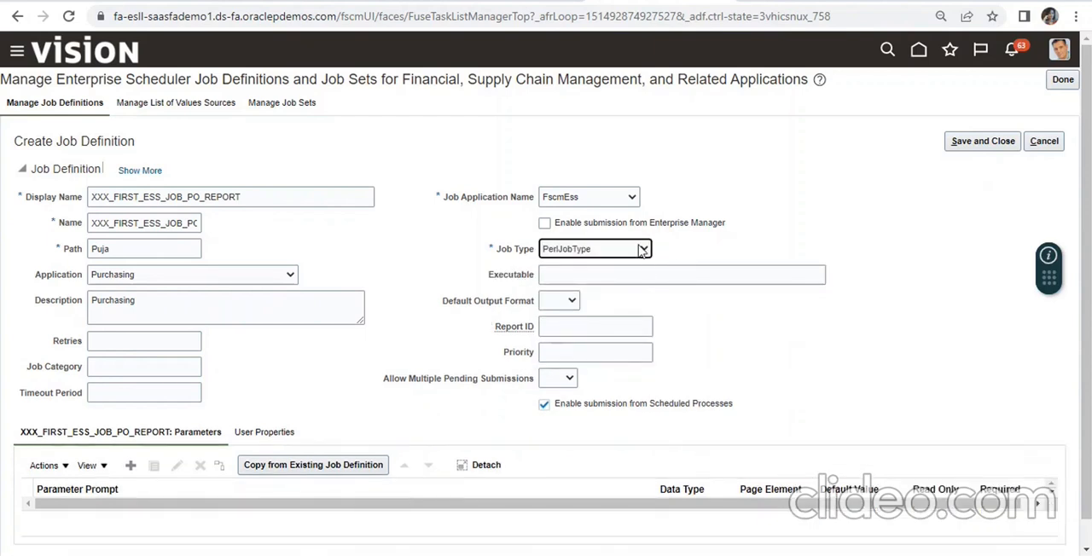
click(642, 249)
click(606, 317)
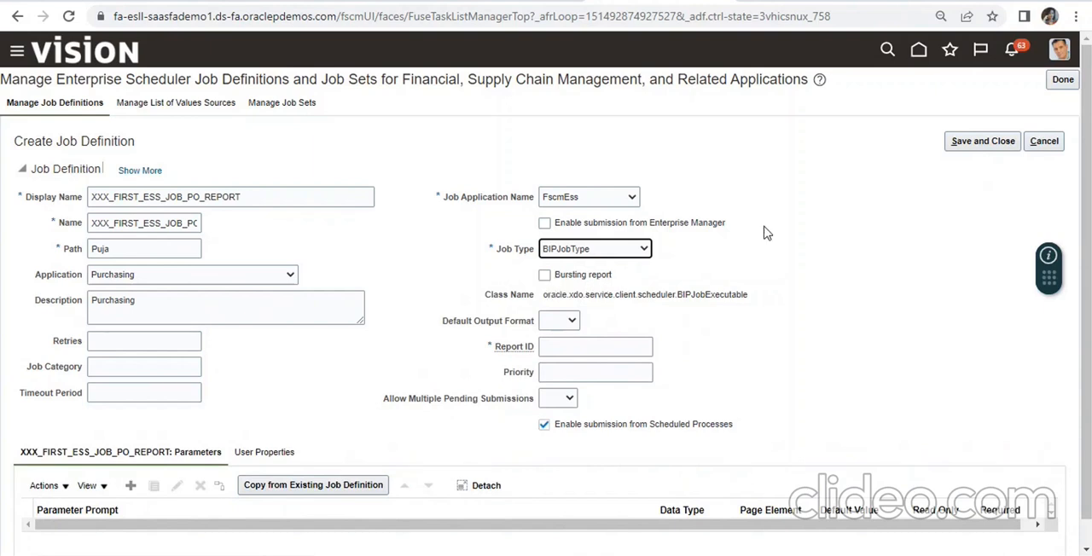
click(571, 323)
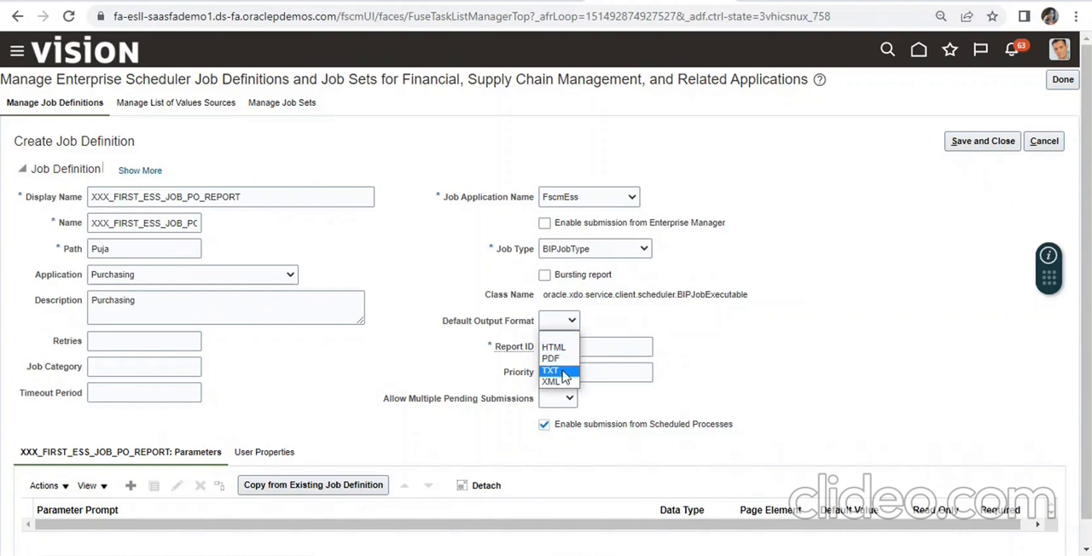
click(653, 325)
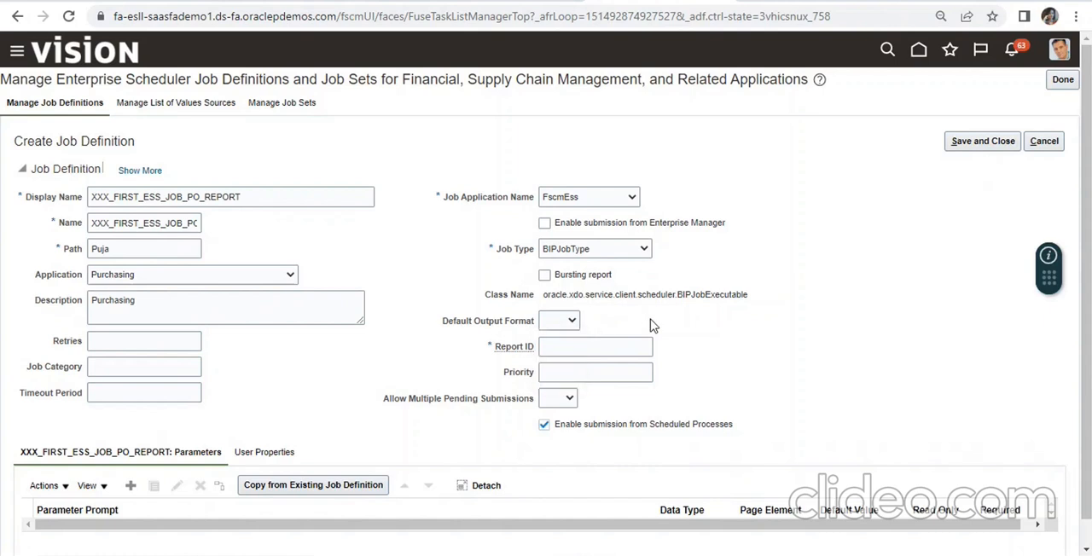
- Copy ESS_JOB_PO_Report's full report path from its job history filters into the job definition's Report ID
click(584, 346)
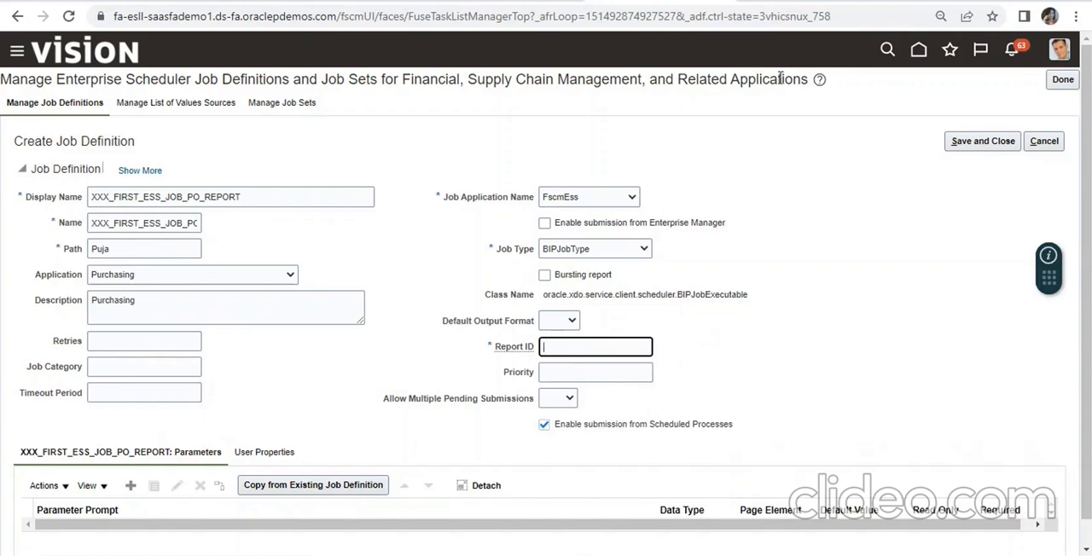
click(777, 0)
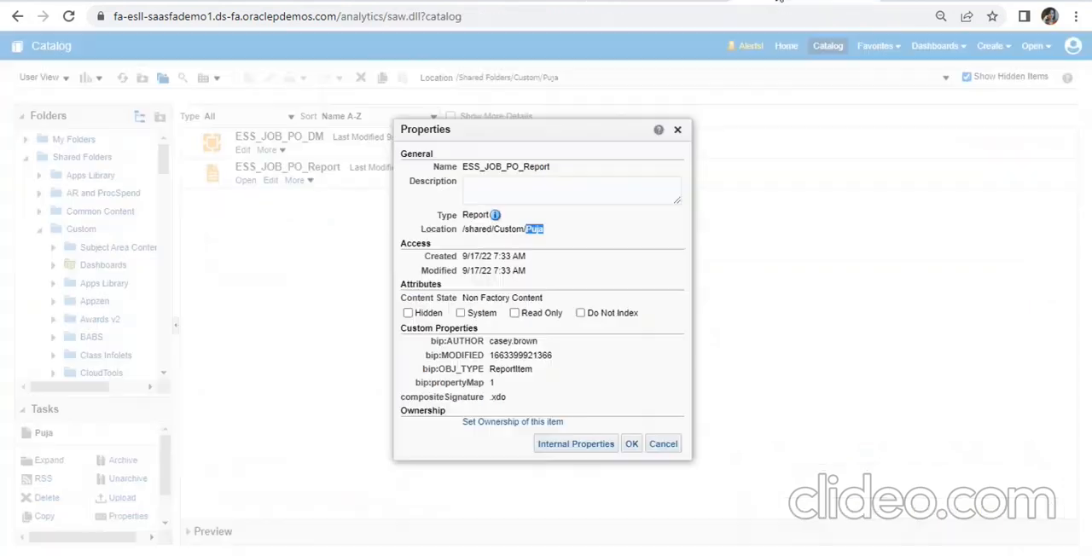
click(677, 130)
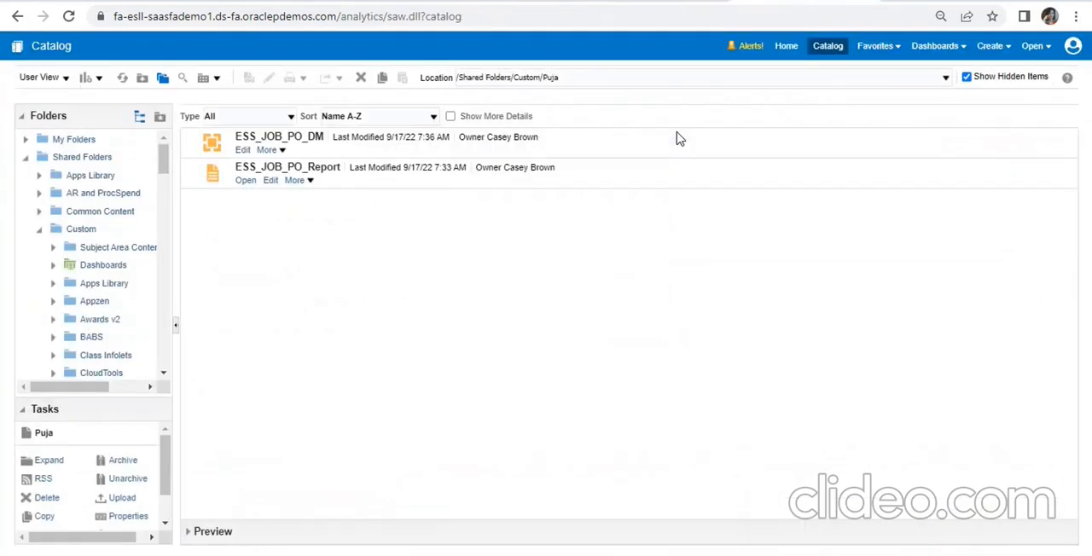
click(297, 182)
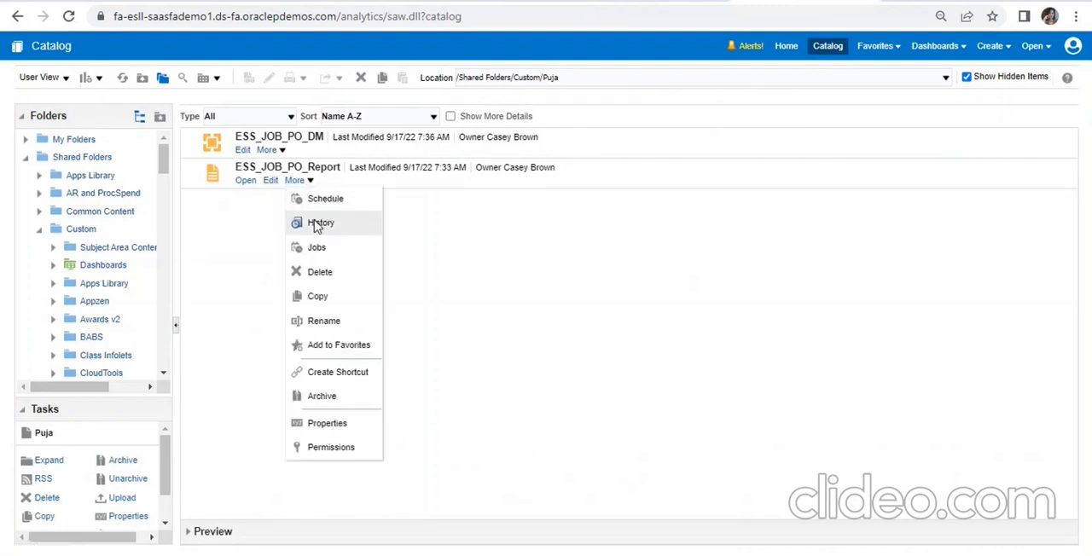
click(315, 224)
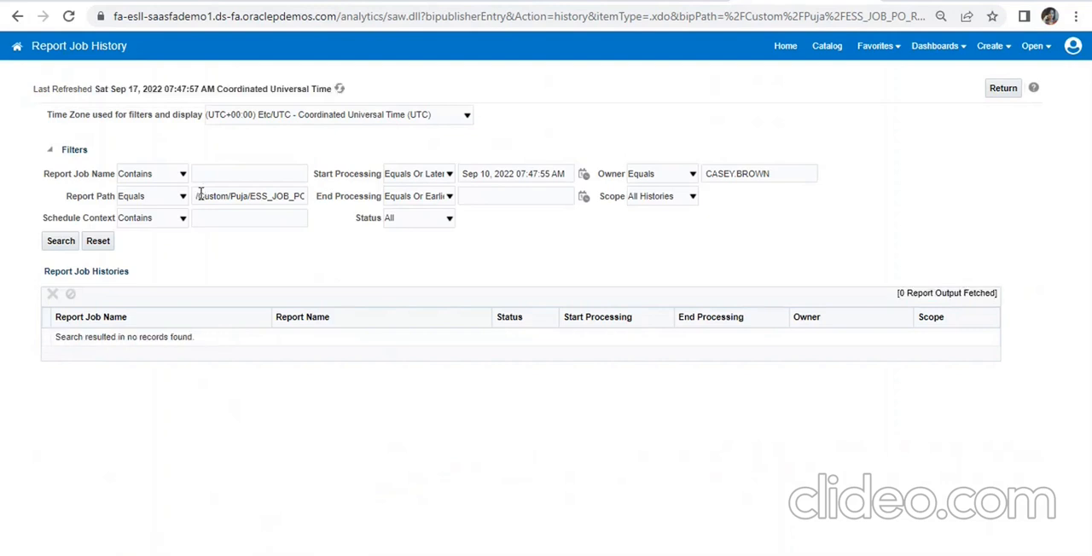
drag(196, 196, 315, 213)
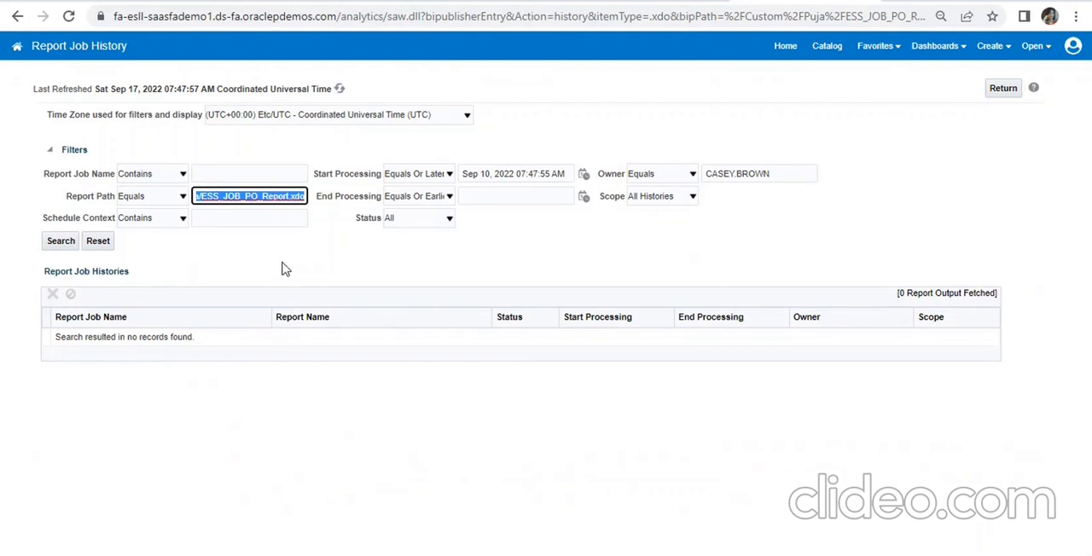
click(638, 1)
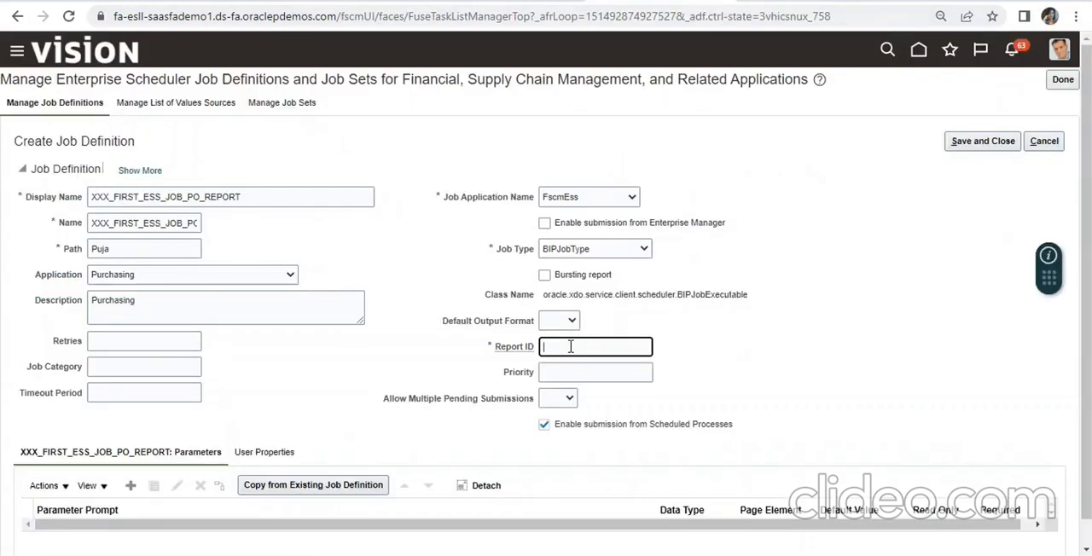
key(ctrl+v)
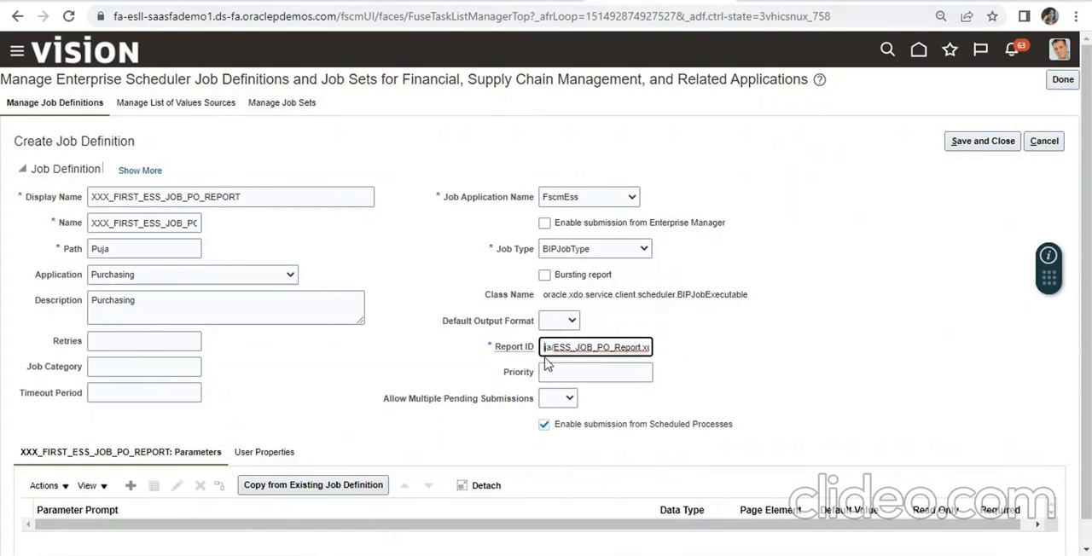
key(Home)
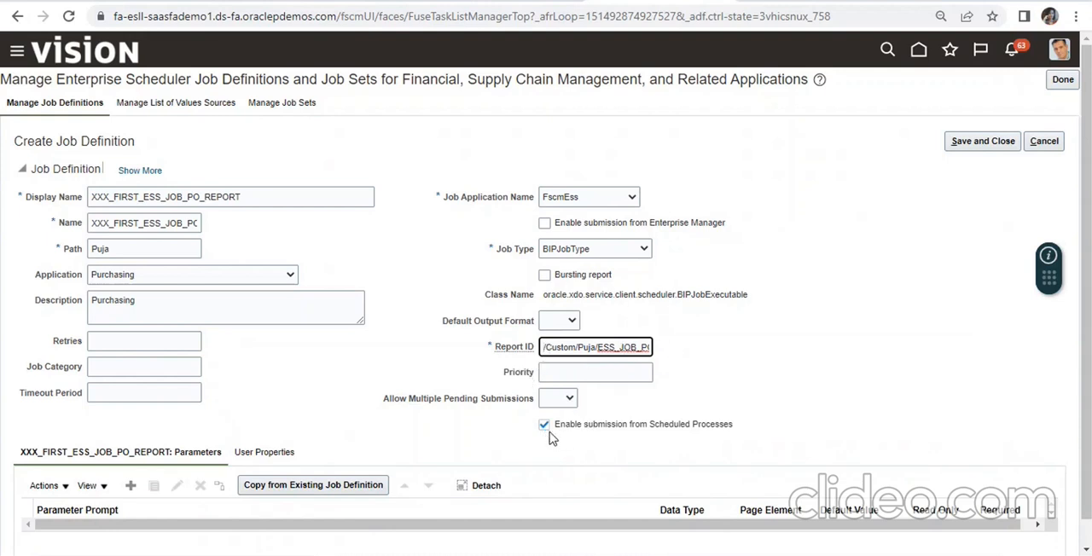
- Draft a job parameter with prompt po_number and data type String, view its page element options, and discard it
scroll(593, 436, down, 1)
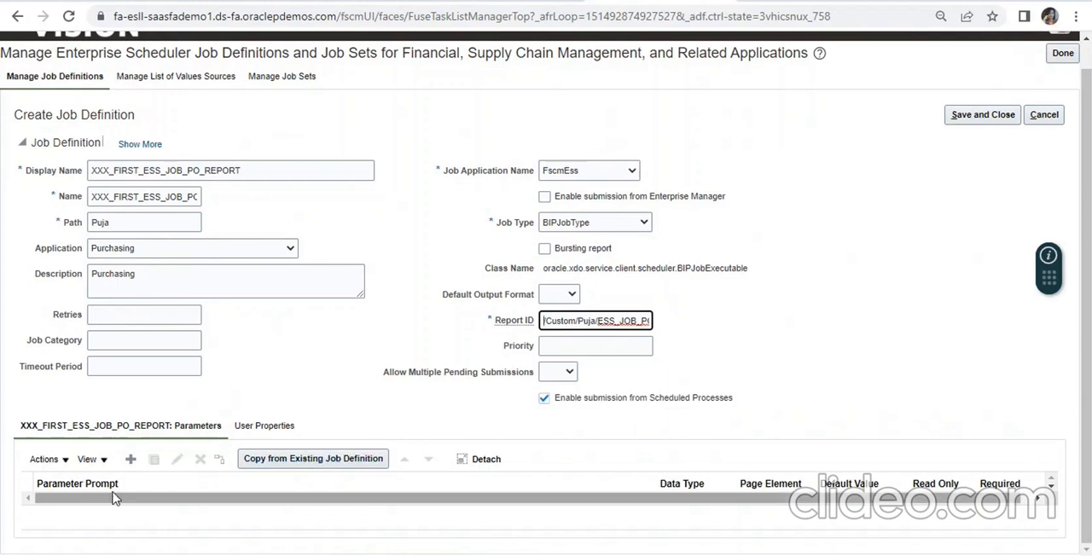
click(131, 460)
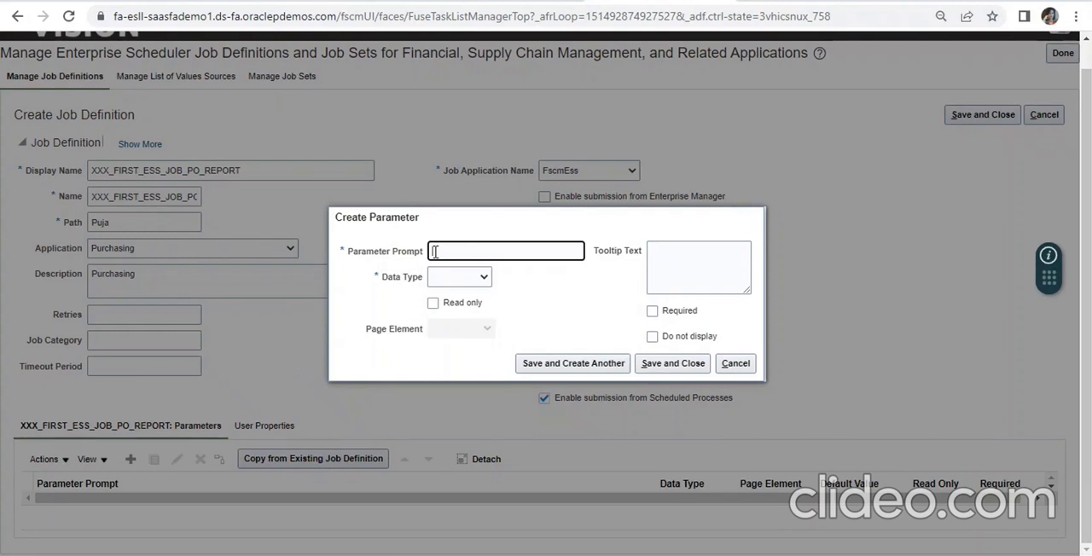
click(478, 278)
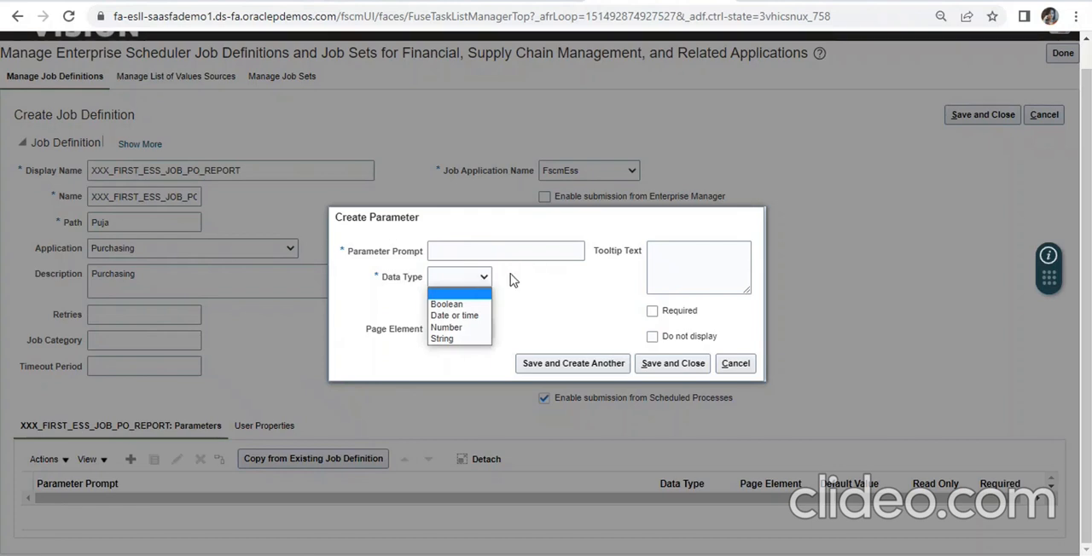
click(469, 339)
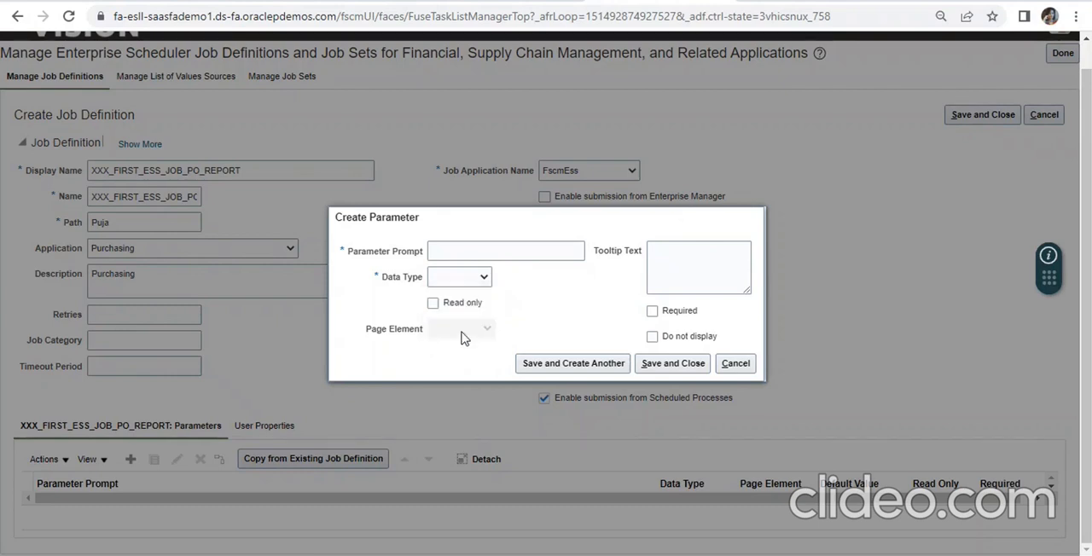
click(454, 252)
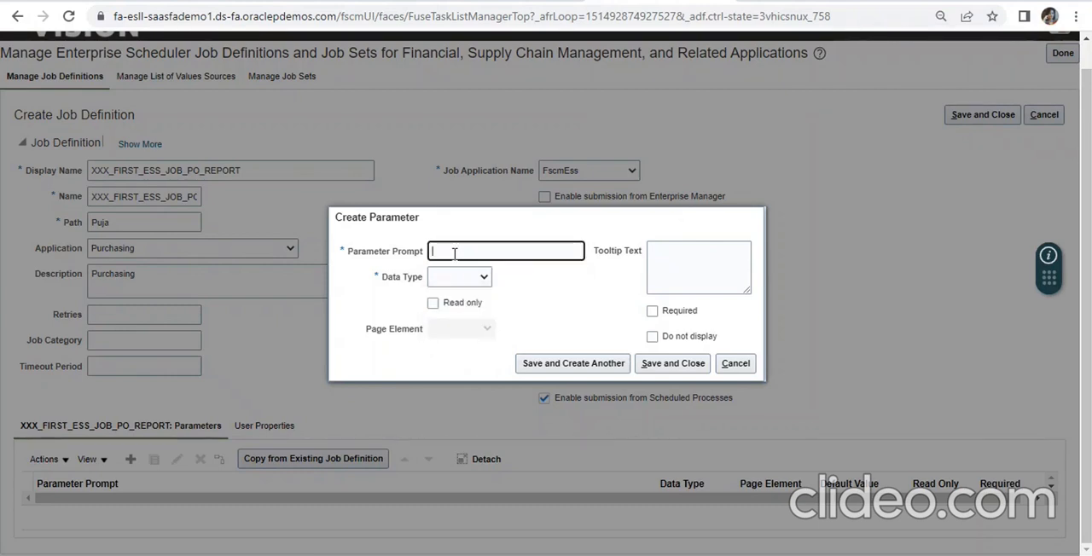
text(po_noumber)
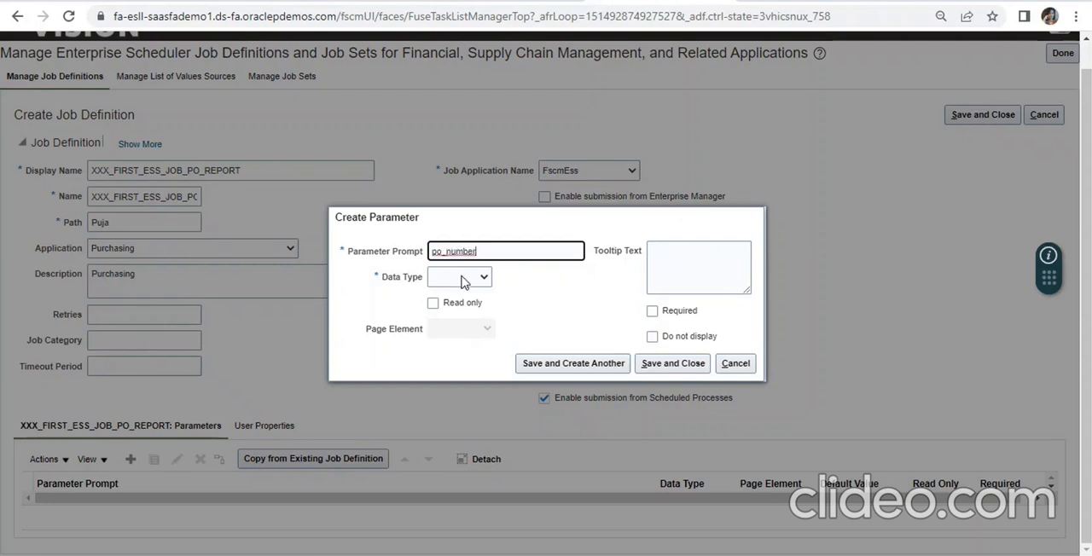
click(463, 280)
click(461, 341)
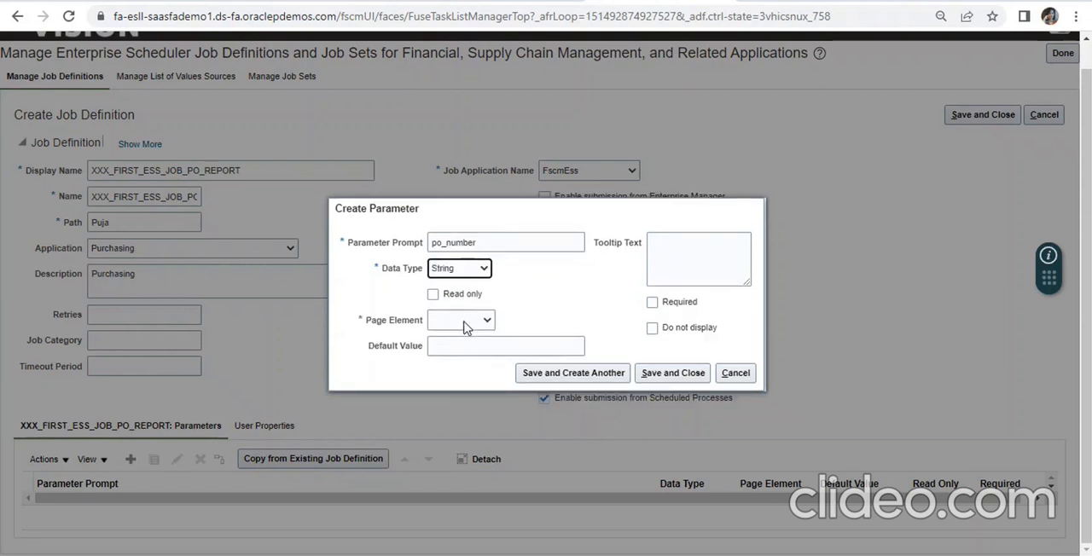
click(465, 322)
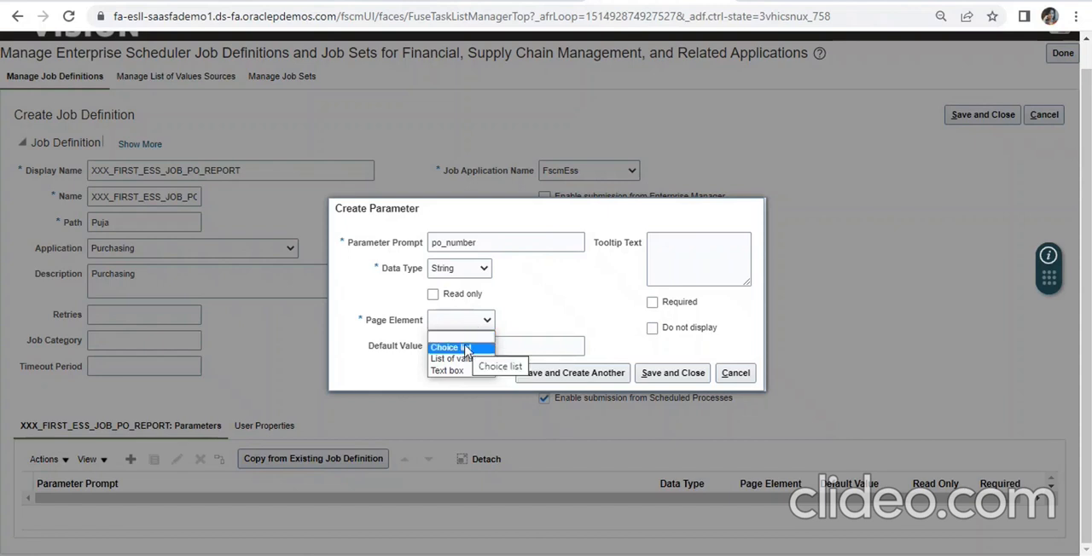
click(546, 314)
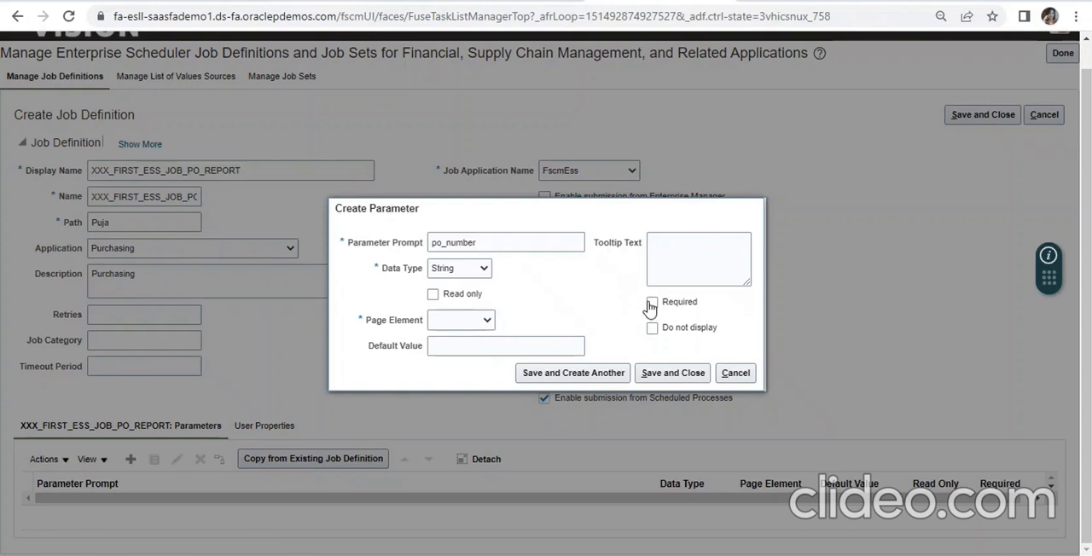
click(739, 379)
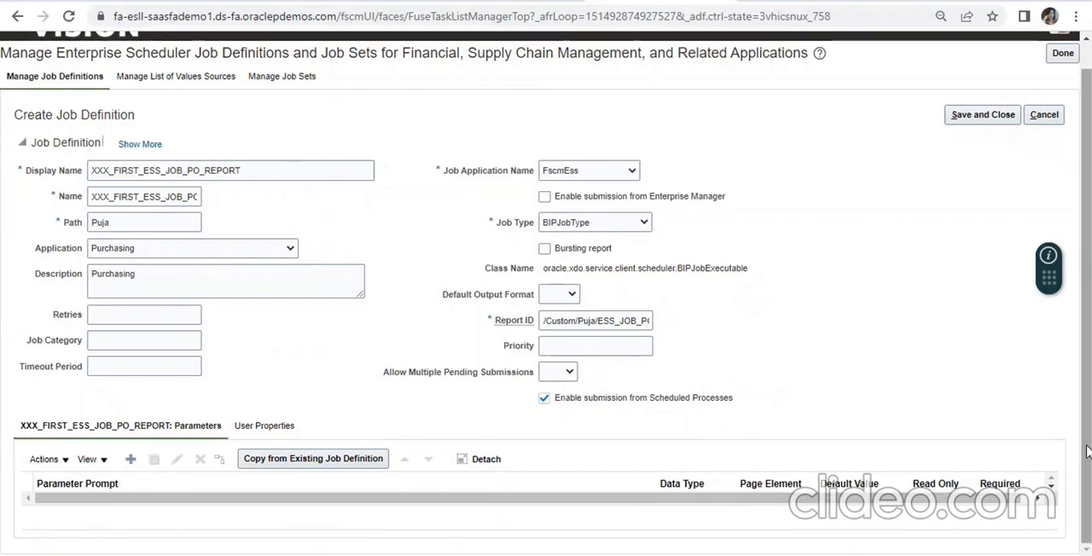
- Add a trailing slash to the job definition's path
scroll(1088, 452, up, 1)
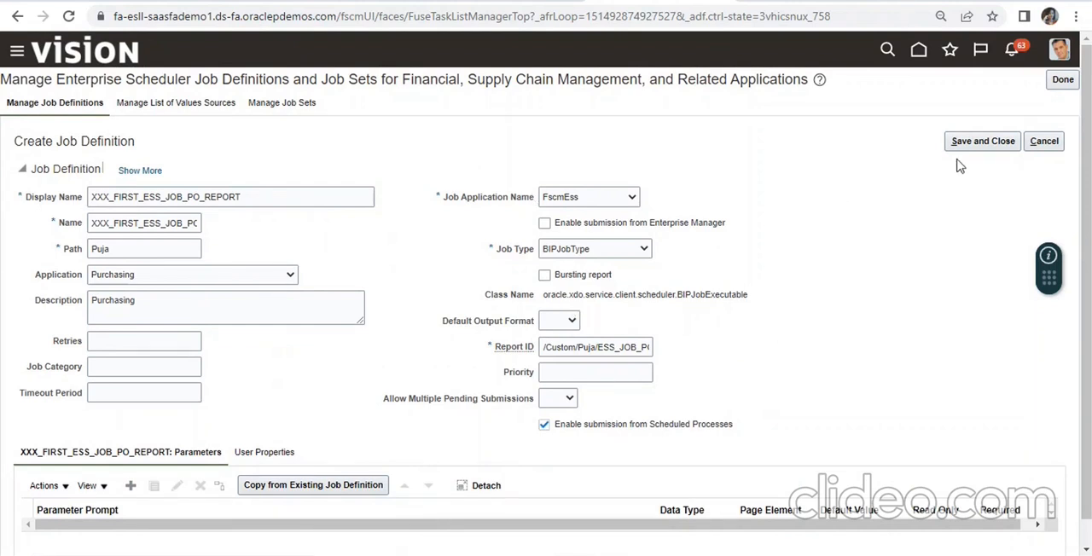
click(144, 245)
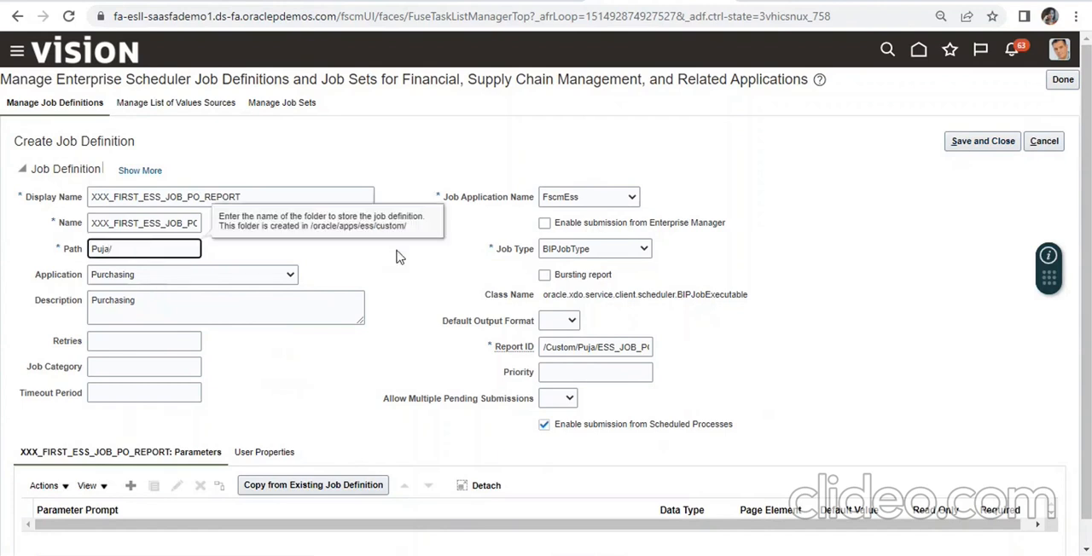
click(859, 164)
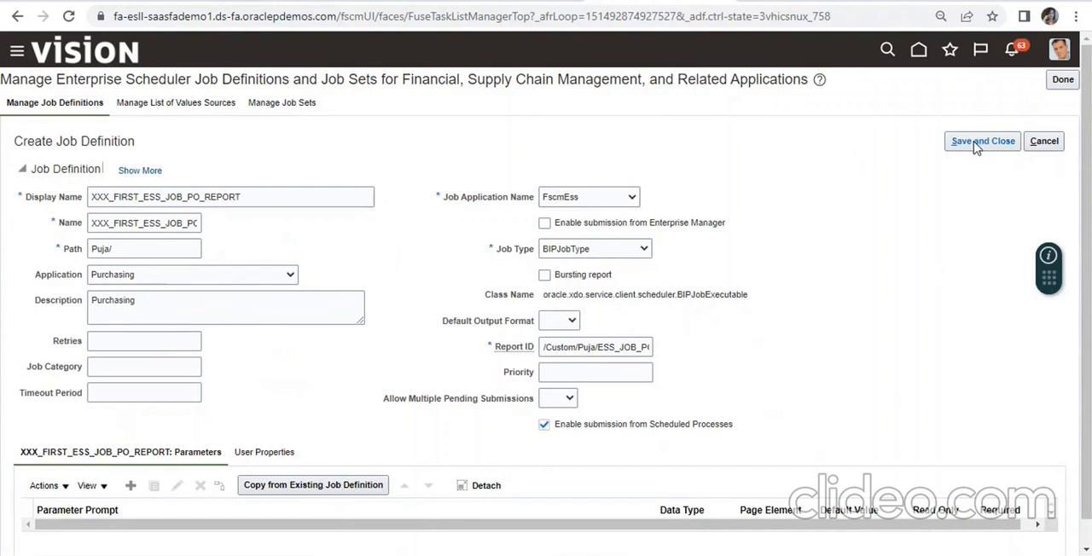
- Copy the display name XXX_FIRST_ESS_JOB_PO_REPORT and add it below the documentation link in the ESS JOB Notes file in Notepad
drag(246, 197, 75, 205)
key(ctrl+c)
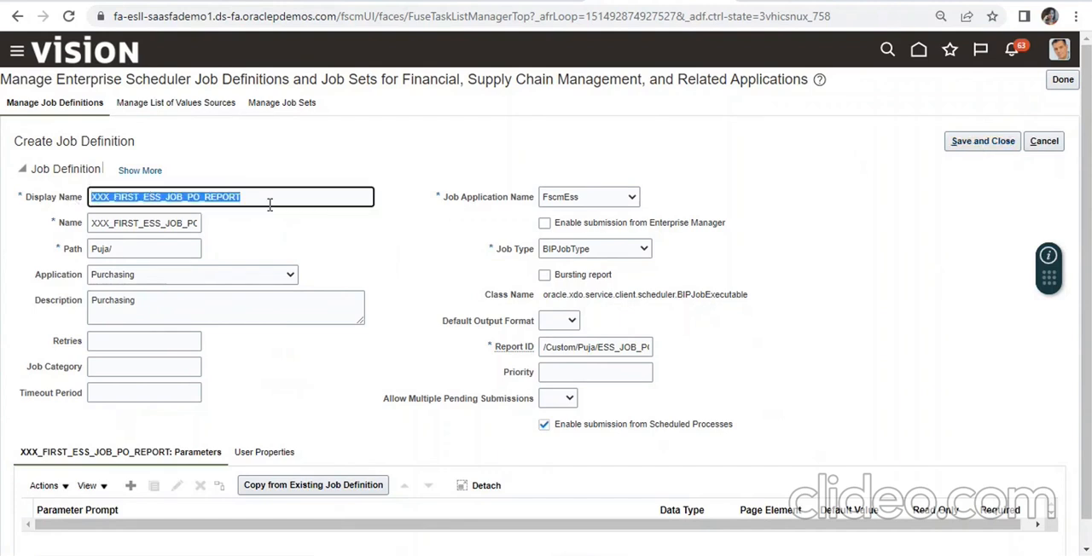
key(alt+Tab)
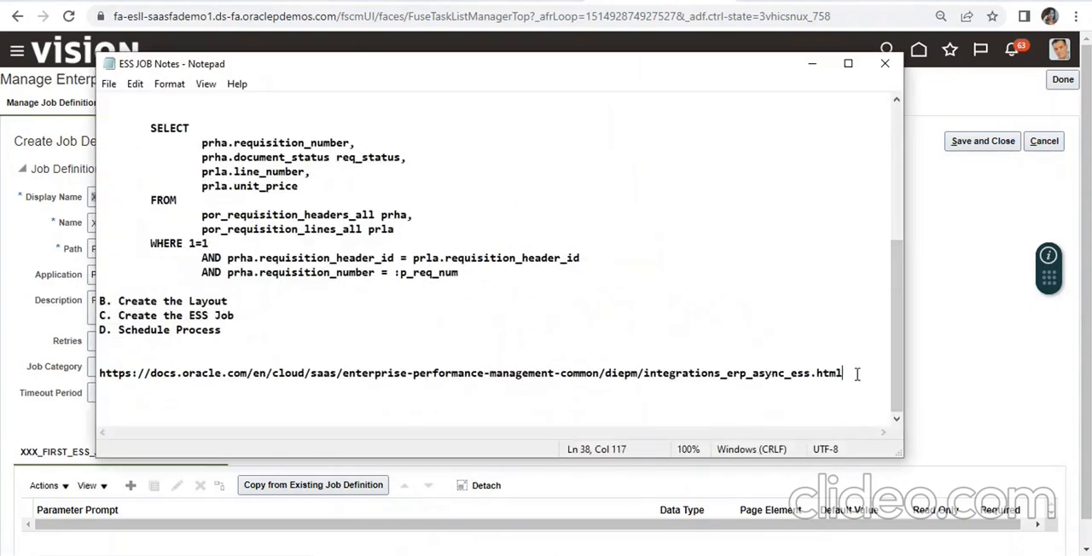
key(Return)
key(Return)
key(ctrl+v)
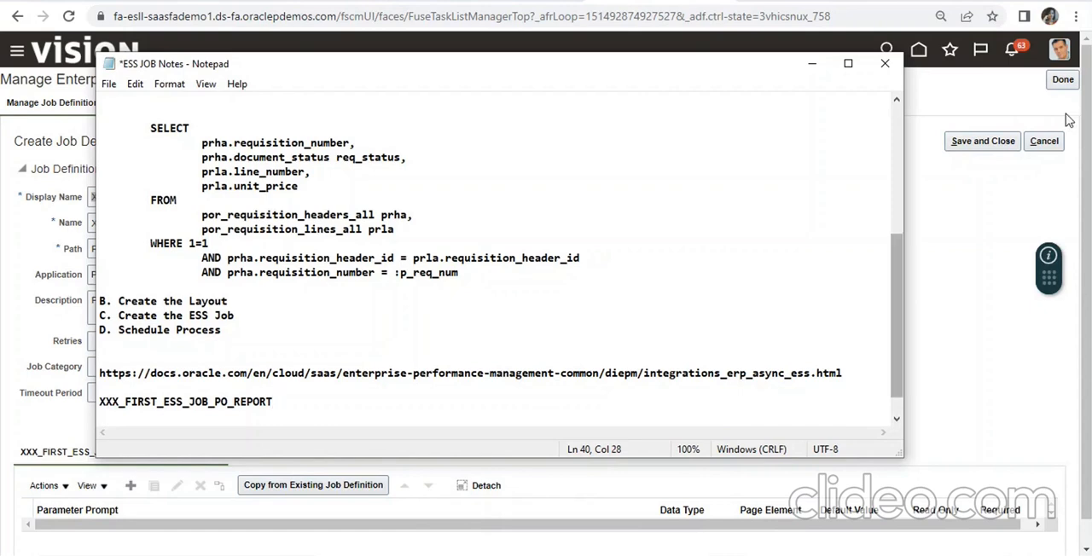
- Return to the job definition in the browser, then save and close it
click(810, 64)
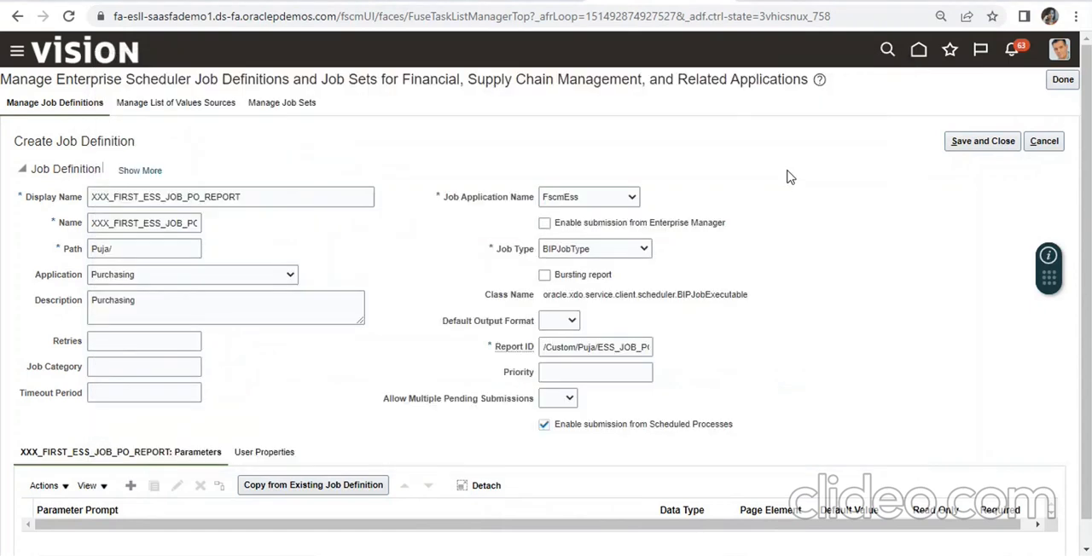
click(957, 147)
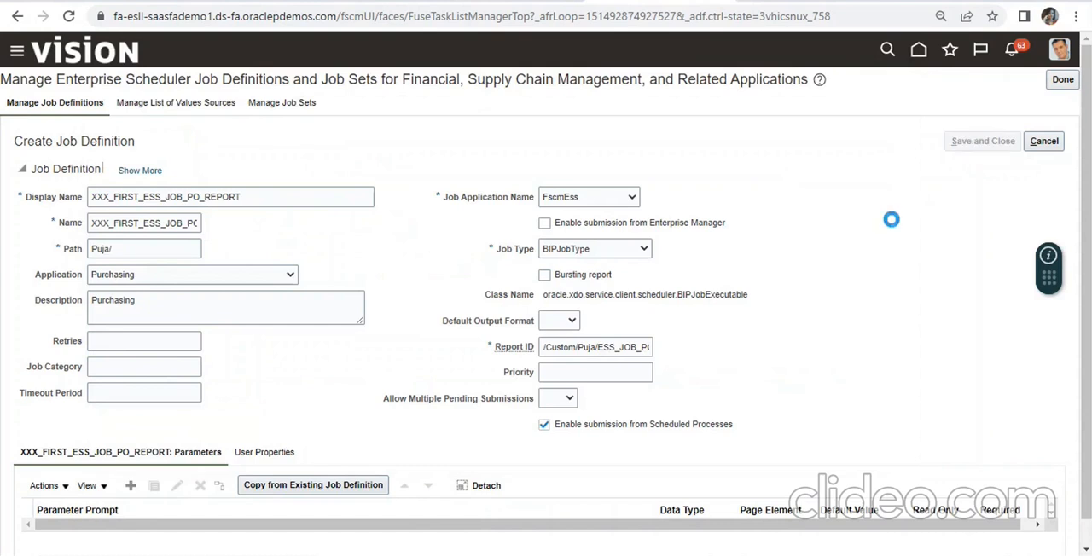
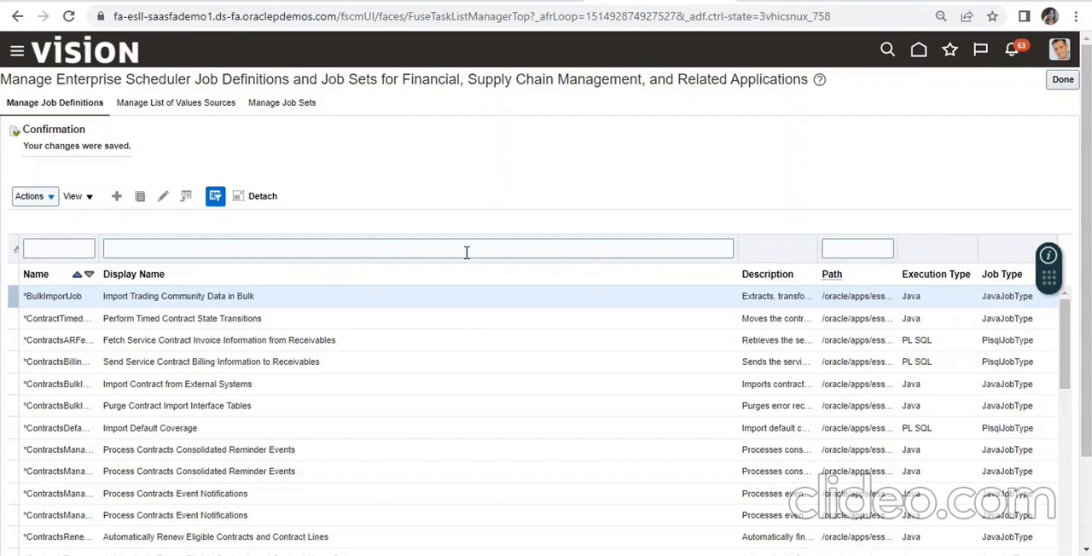
- Copy the job name XXX_FIRST_ESS_JOB_PO_REPORT from the Notepad notes and filter the job definitions by that display name in the browser
key(alt+Tab)
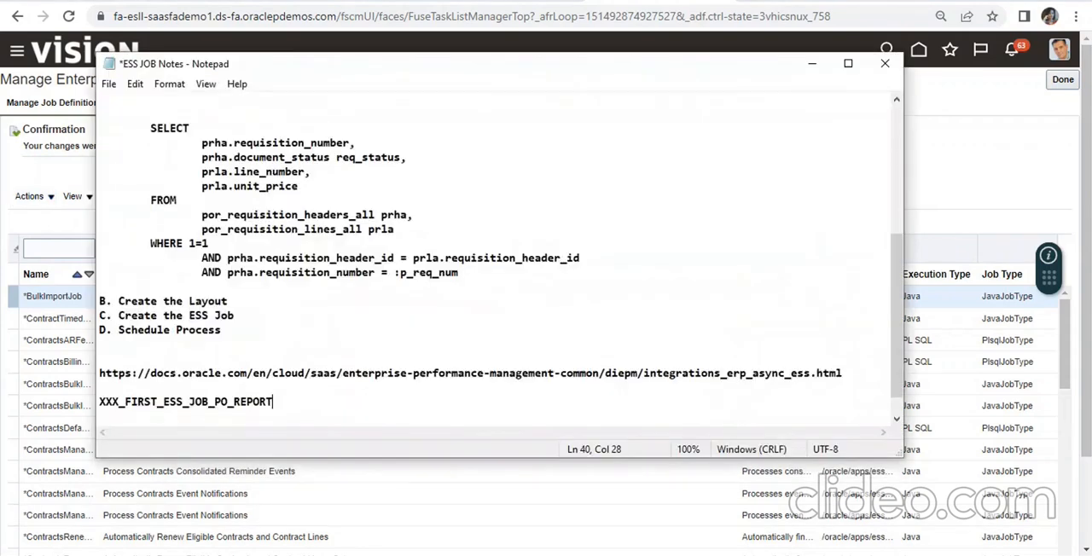
click(121, 412)
drag(122, 412, 89, 401)
key(ctrl+c)
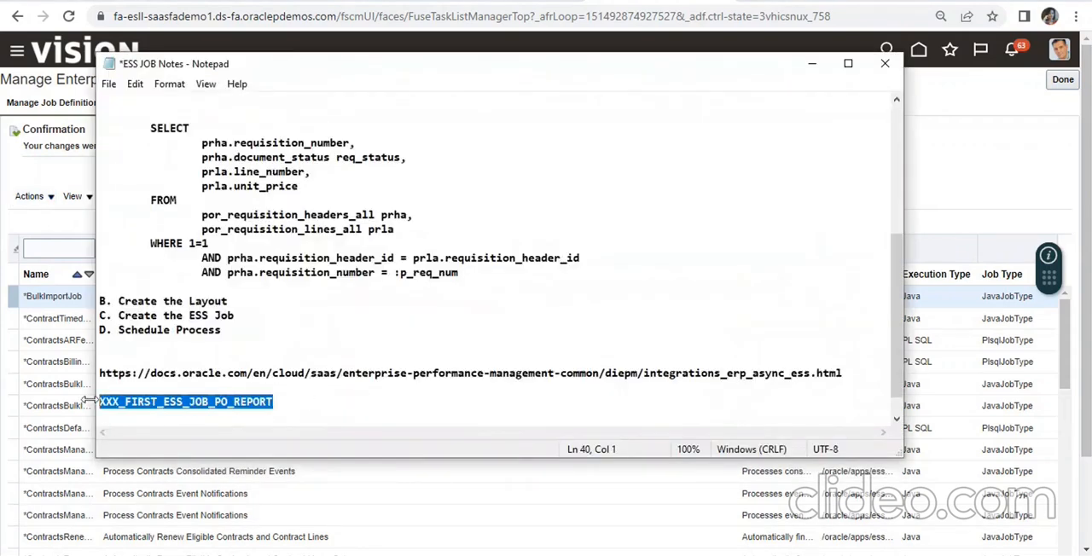
click(811, 73)
click(376, 246)
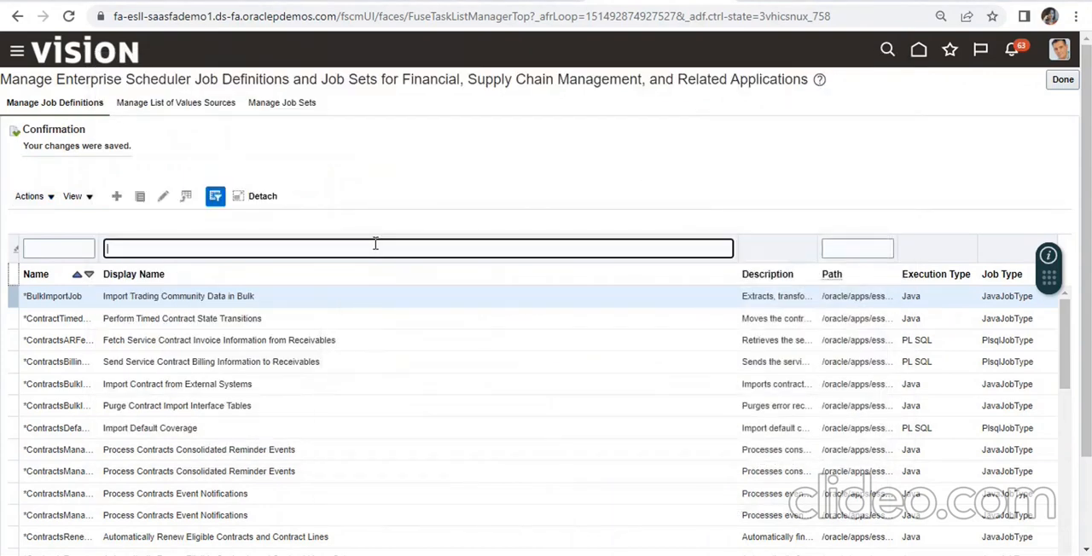
key(ctrl+v)
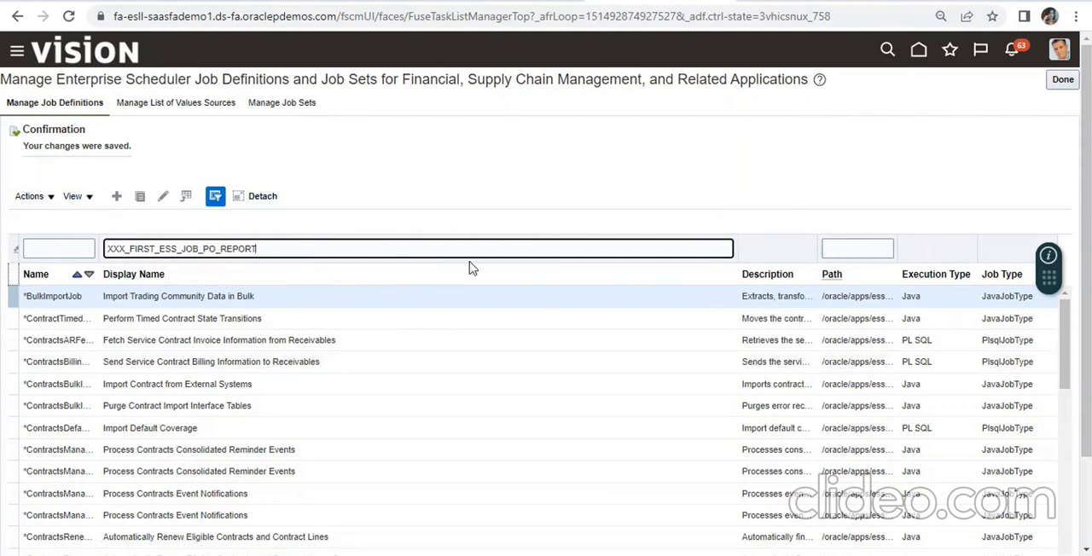
key(Return)
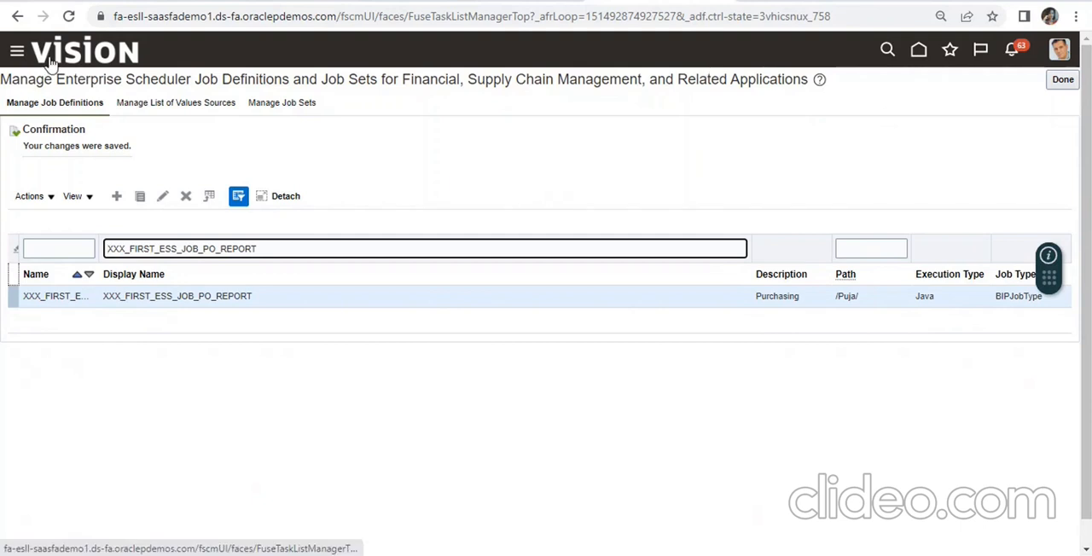
- Open the Scheduled Processes work area from the Tools group
click(16, 52)
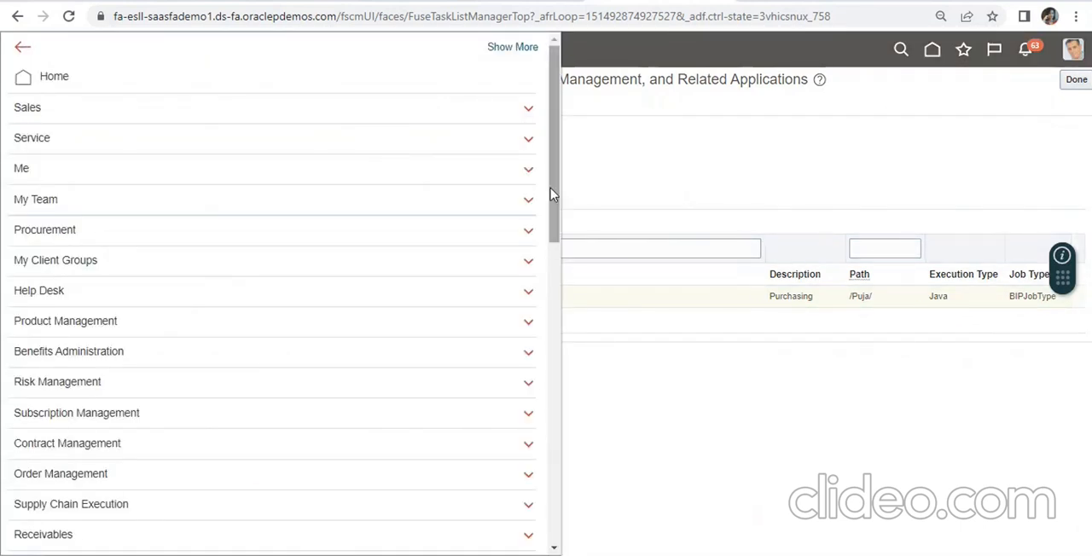
drag(555, 194, 575, 439)
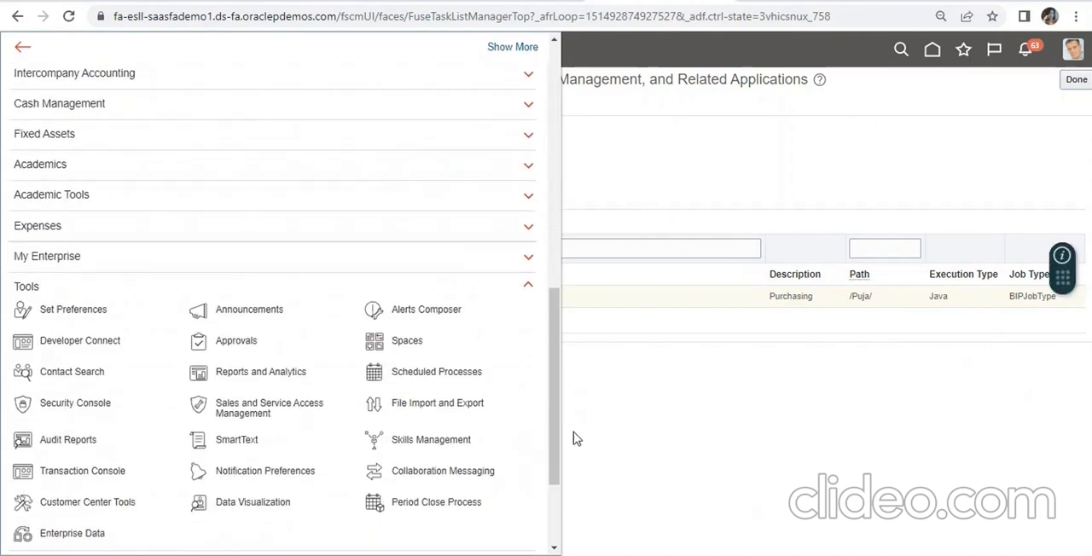
click(374, 372)
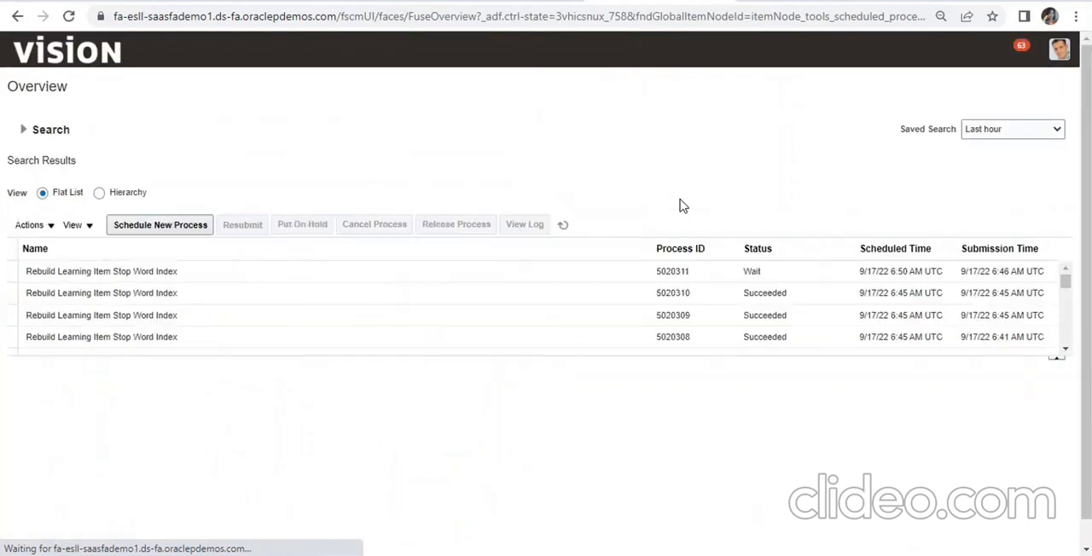
- Start a new scheduled process of type Job, search for XXX_FIRST_ESS_JOB_PO_REPORT by name, and select it as the job
click(170, 226)
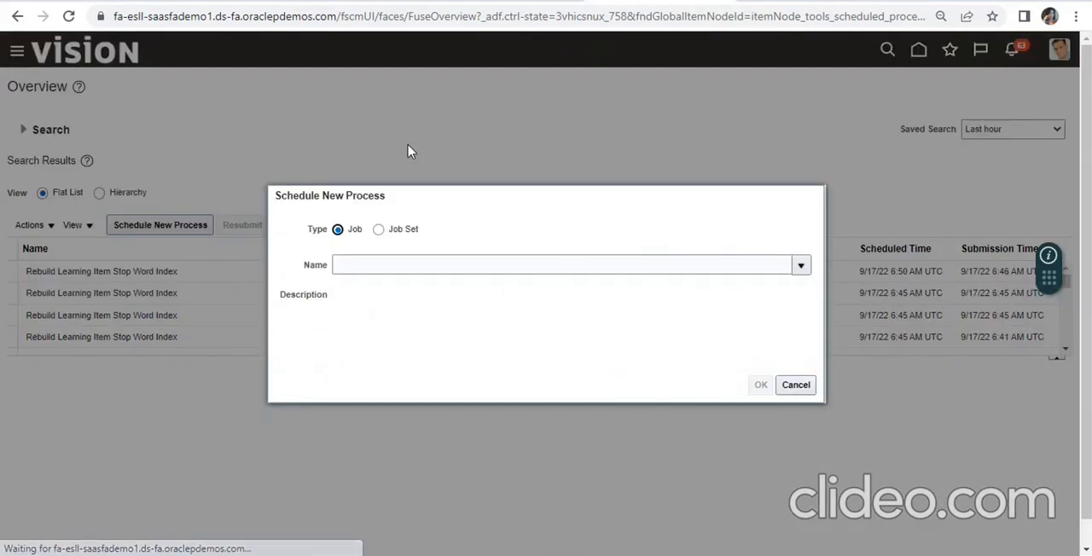
click(800, 266)
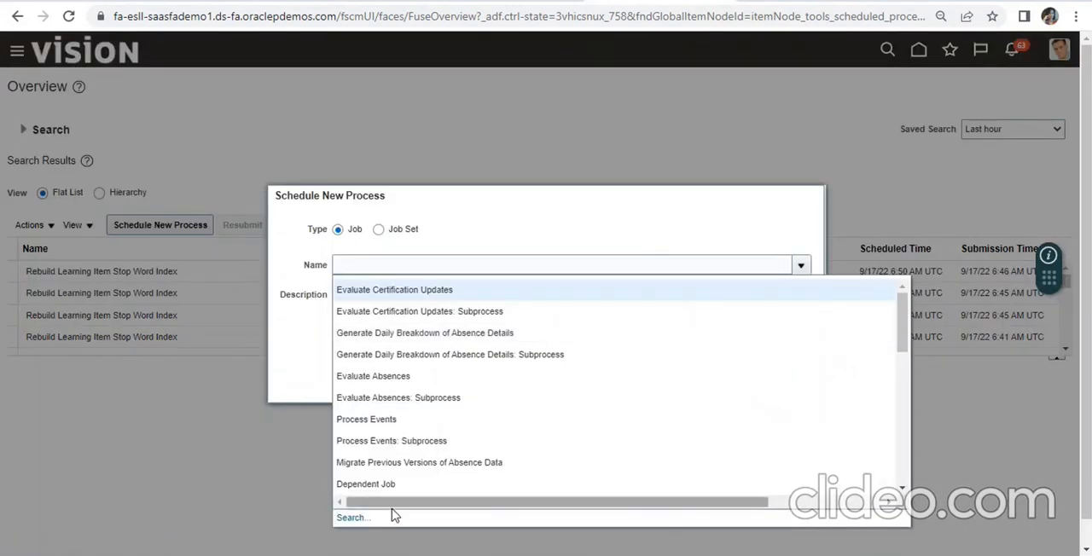
click(357, 520)
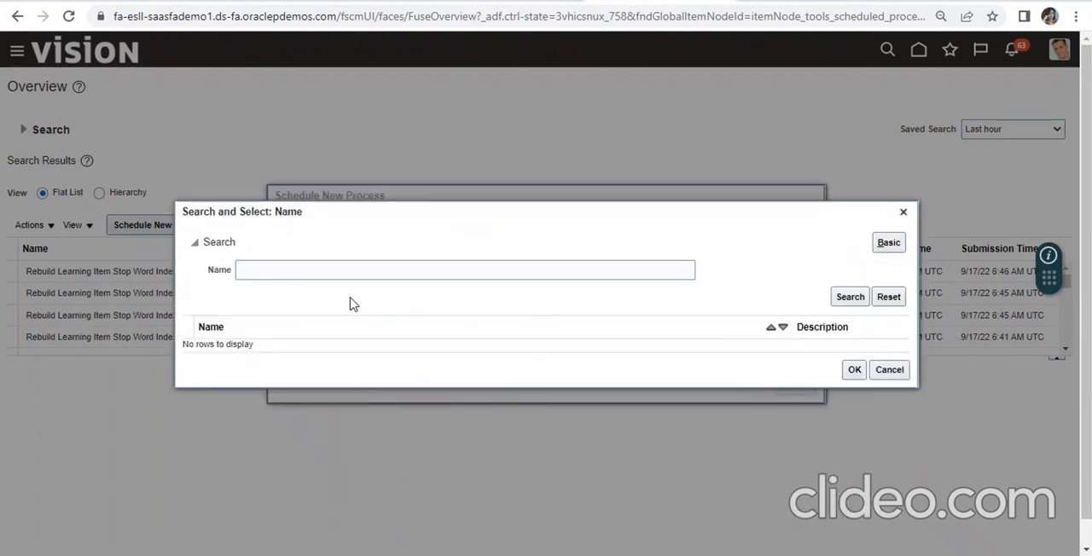
click(337, 269)
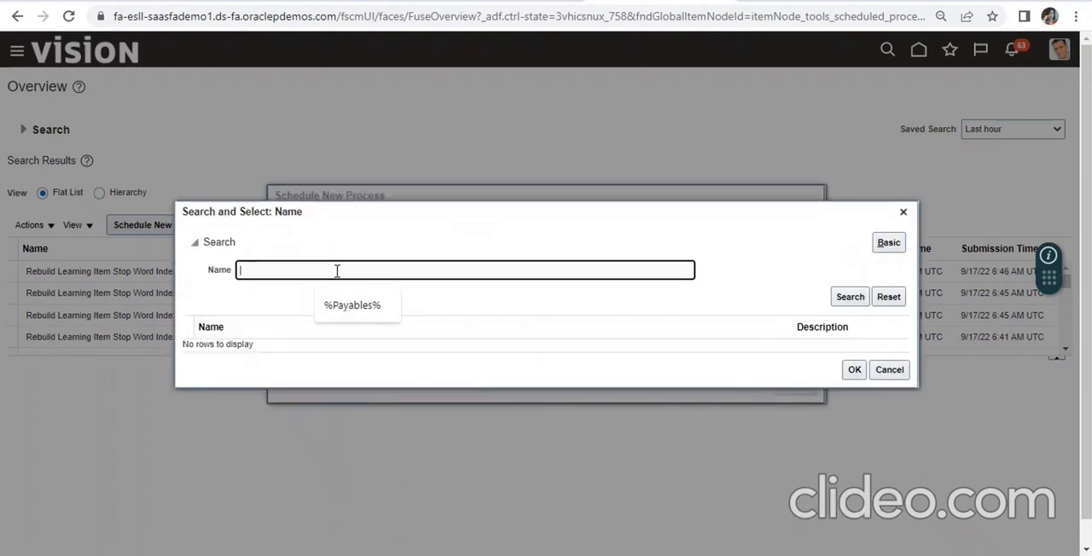
key(ctrl+v)
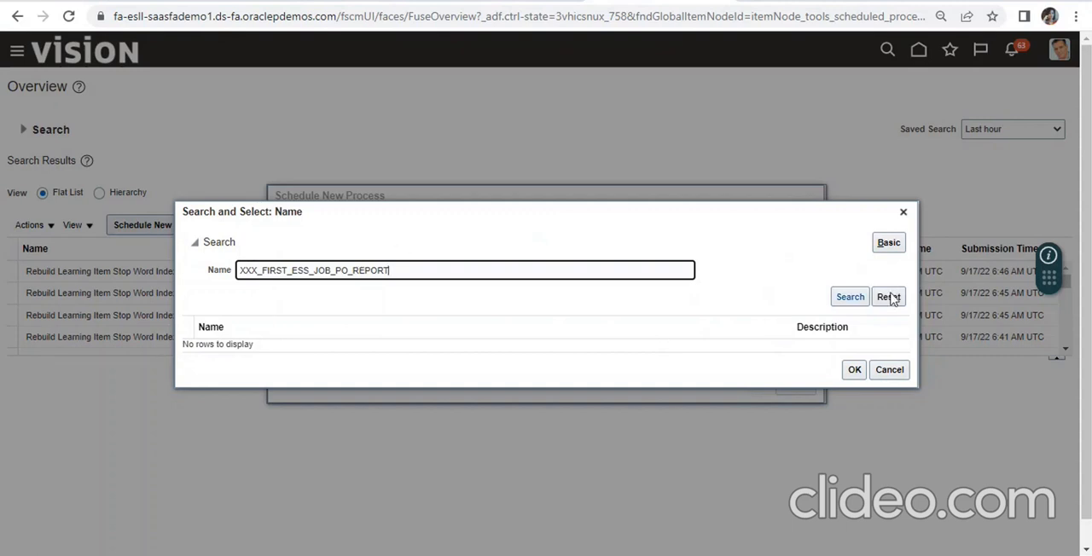
click(853, 297)
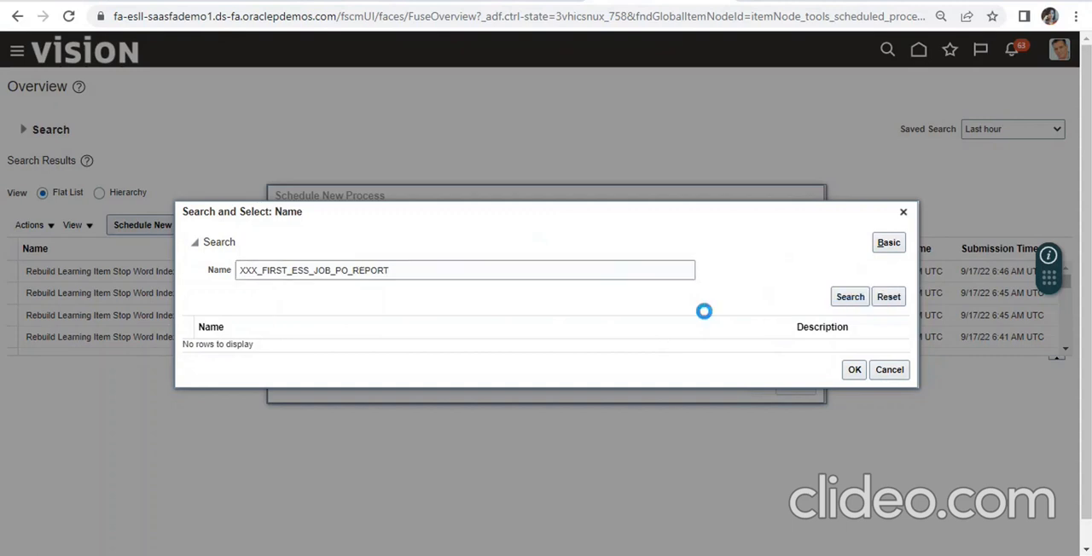
click(567, 353)
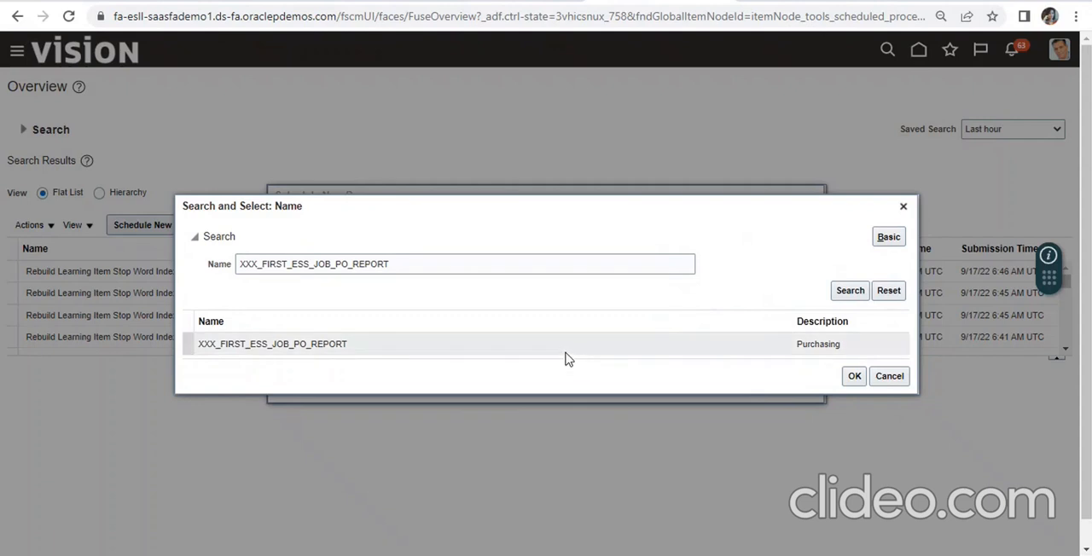
double_click(568, 359)
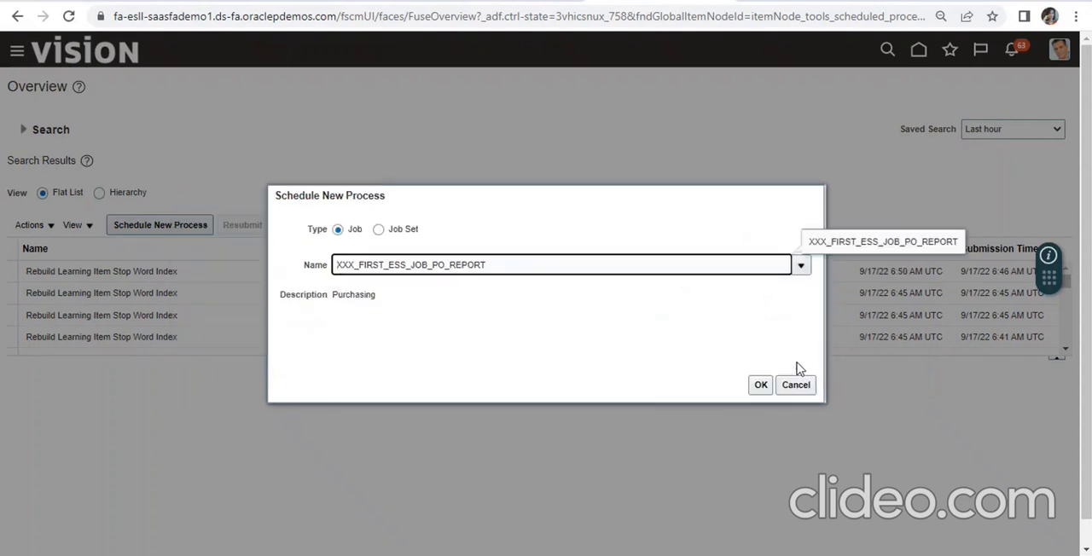
- Submit the XXX_FIRST_ESS_JOB_PO_REPORT process without changing its options, copy the process ID from the confirmation, and dismiss it
click(760, 384)
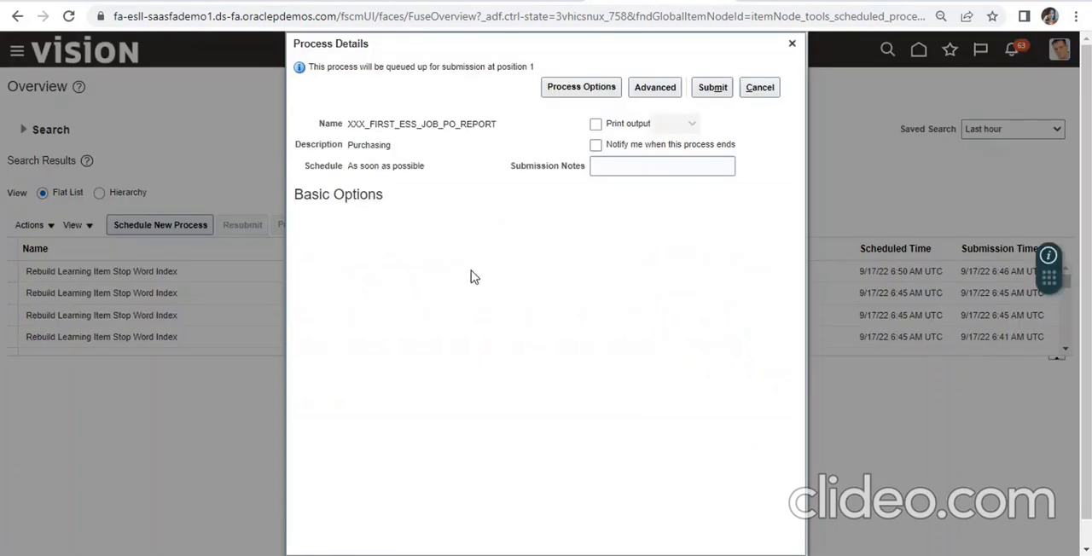
click(712, 88)
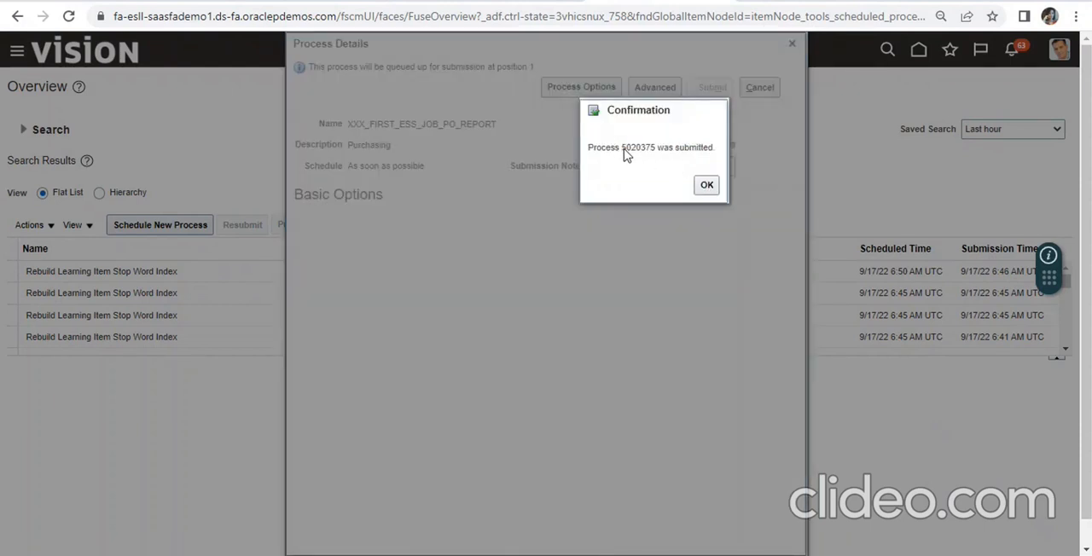
drag(624, 152, 651, 152)
click(629, 185)
drag(656, 151, 623, 156)
click(706, 186)
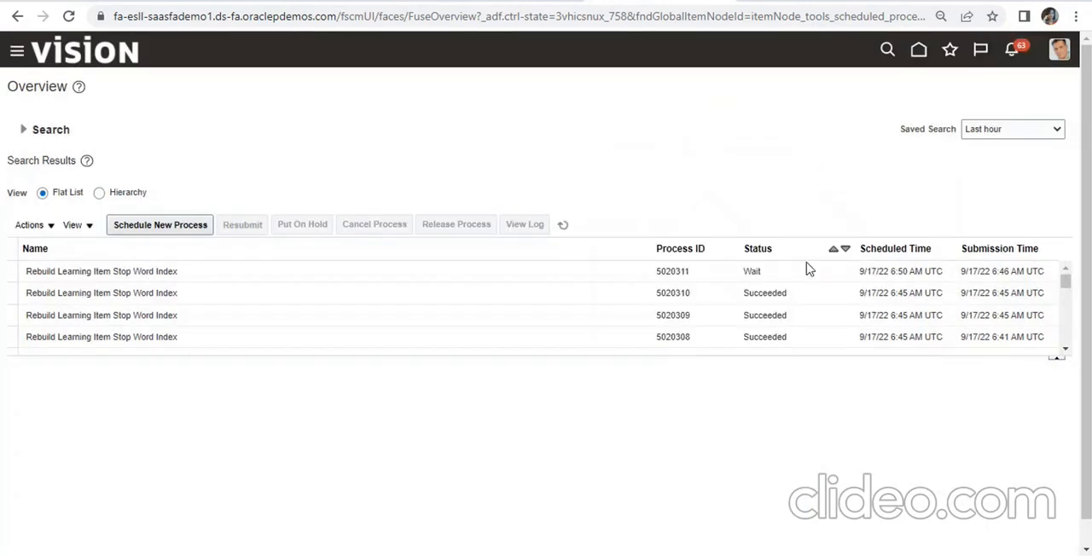
- Paste the copied process ID below the job name in the ESS JOB Notes file in Notepad, and return to the browser
key(alt+Tab)
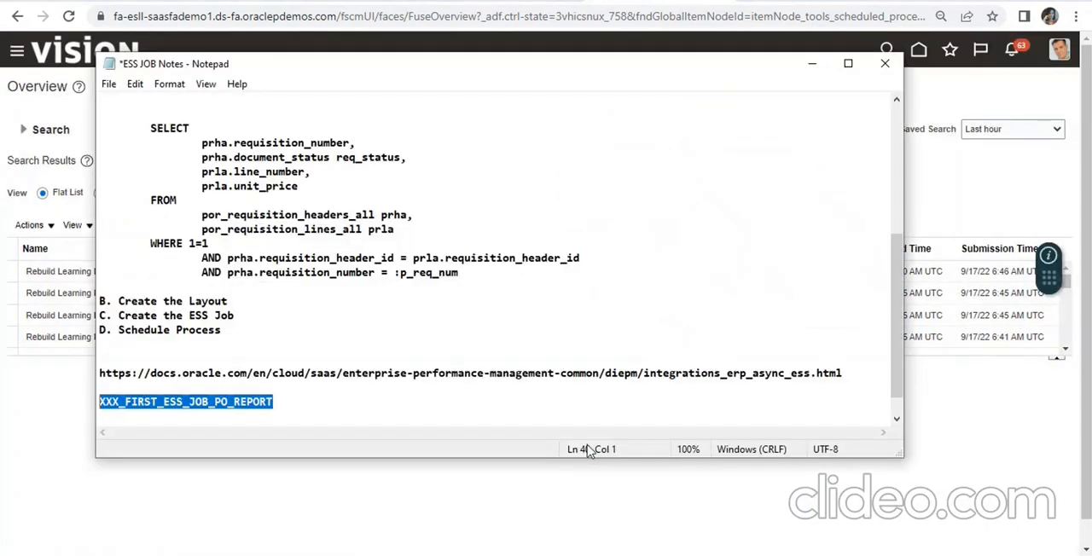
click(578, 419)
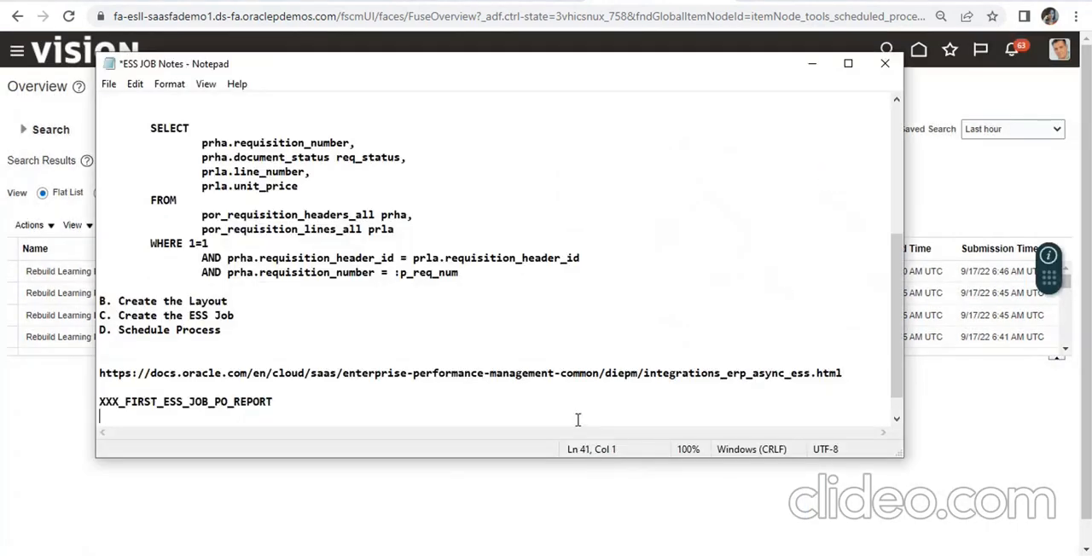
text(5020311)
click(812, 63)
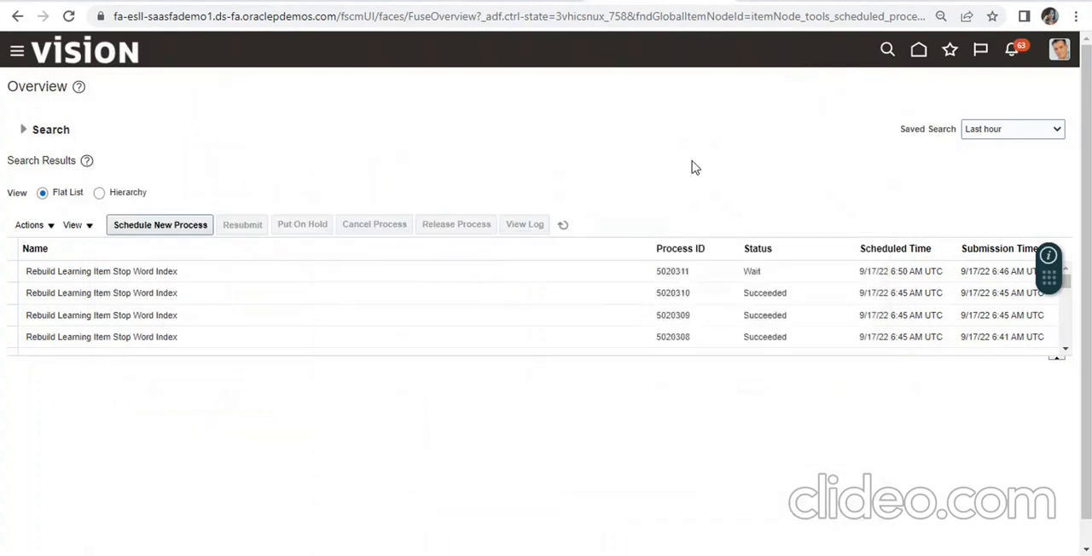
- Refresh the process list until the XXX_FIRST_ESS_JOB_PO_REPORT run finishes, and select that run to show its details
click(563, 225)
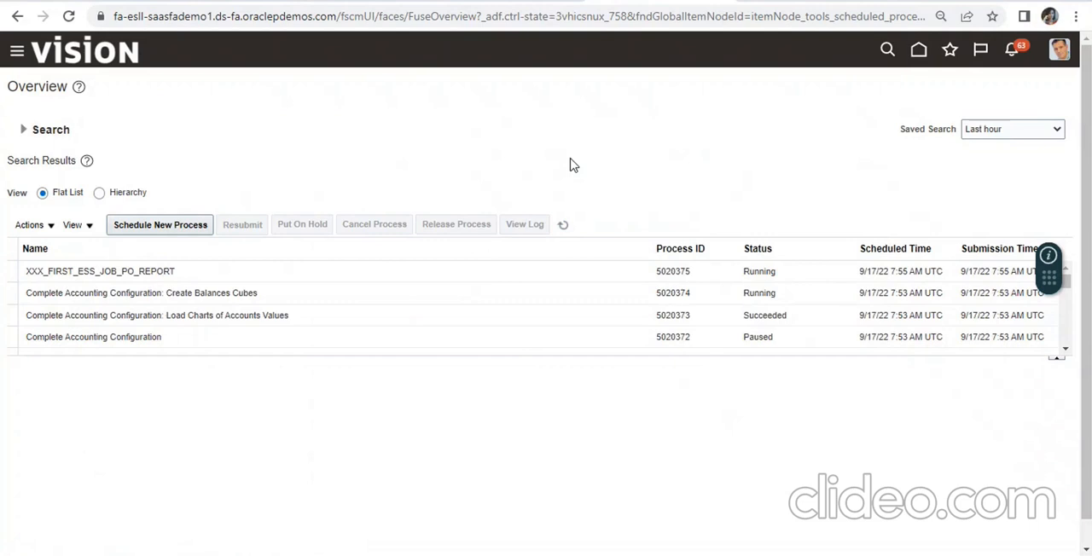
click(563, 225)
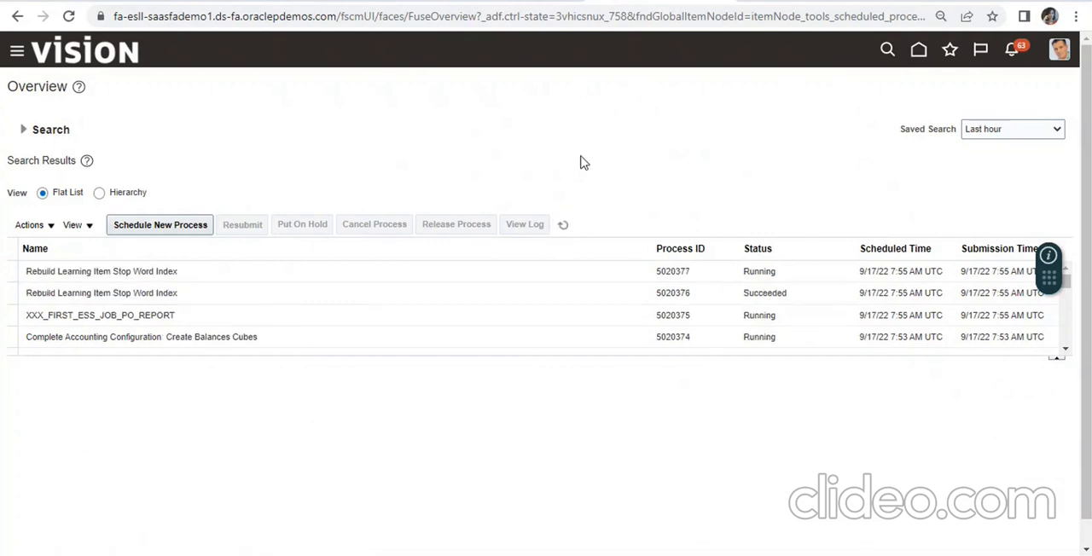
click(565, 226)
click(536, 318)
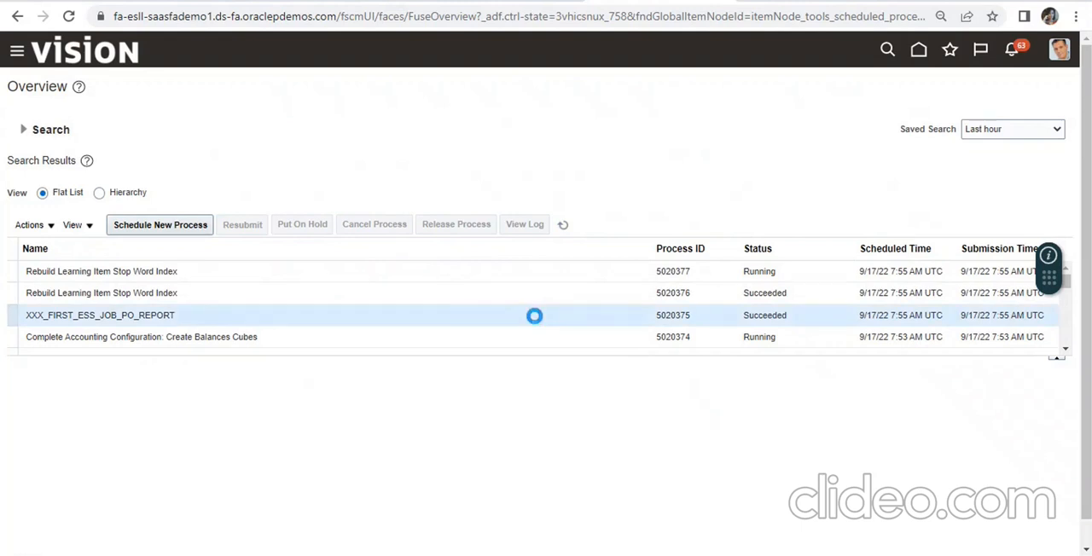
- Examine the run's log, output and delivery details, and expand its Parameters section
scroll(848, 466, down, 1)
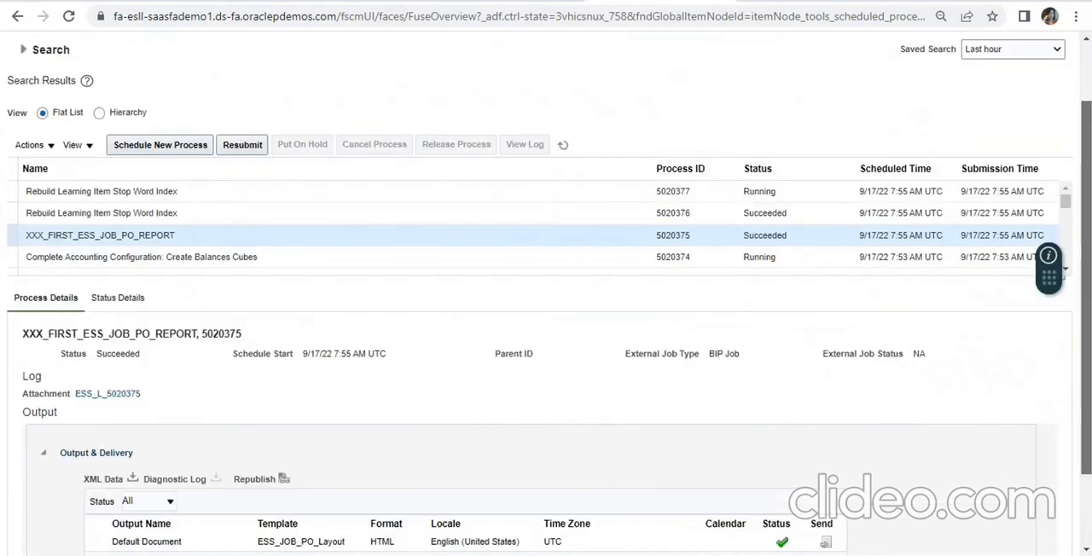
scroll(826, 505, down, 1)
scroll(1088, 444, down, 1)
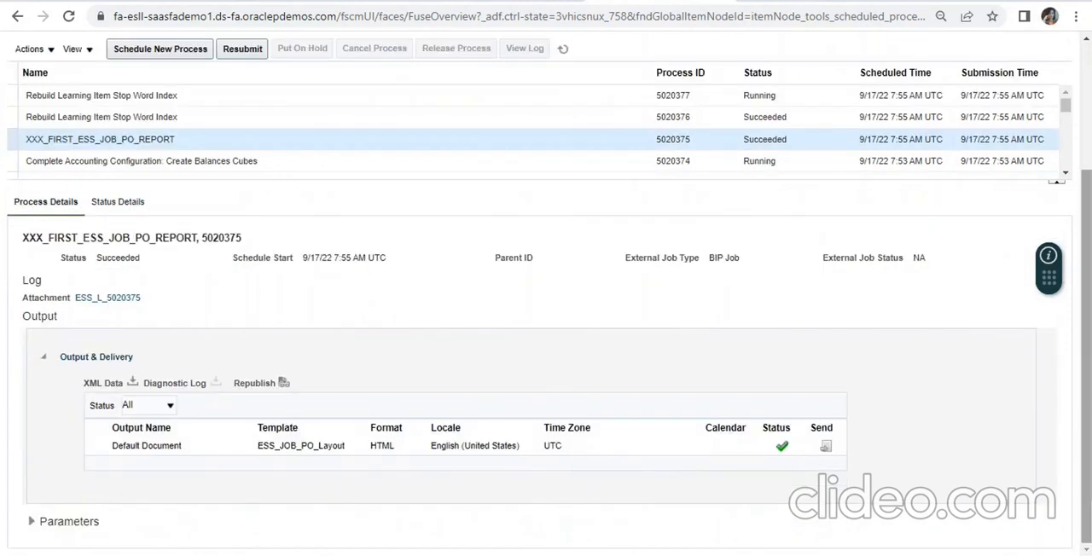
click(31, 521)
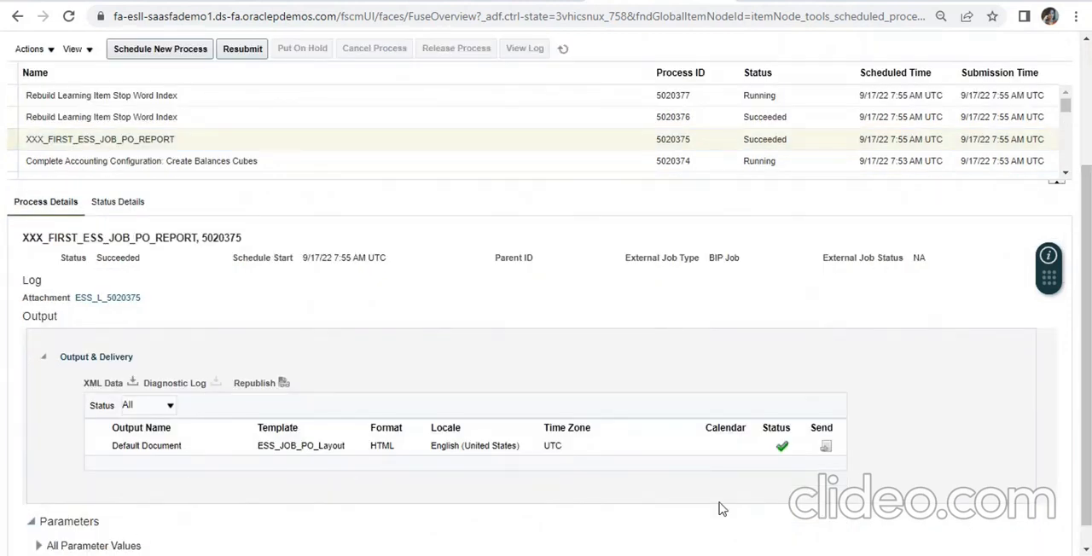
scroll(1088, 392, down, 1)
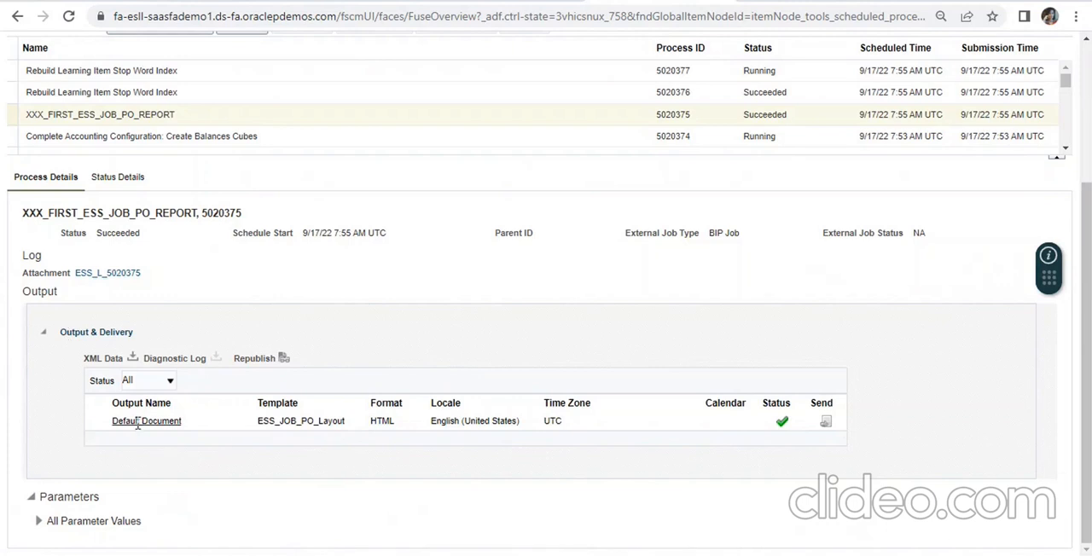
- Republish the run's output online and export the report as Excel (*.xlsx)
click(284, 359)
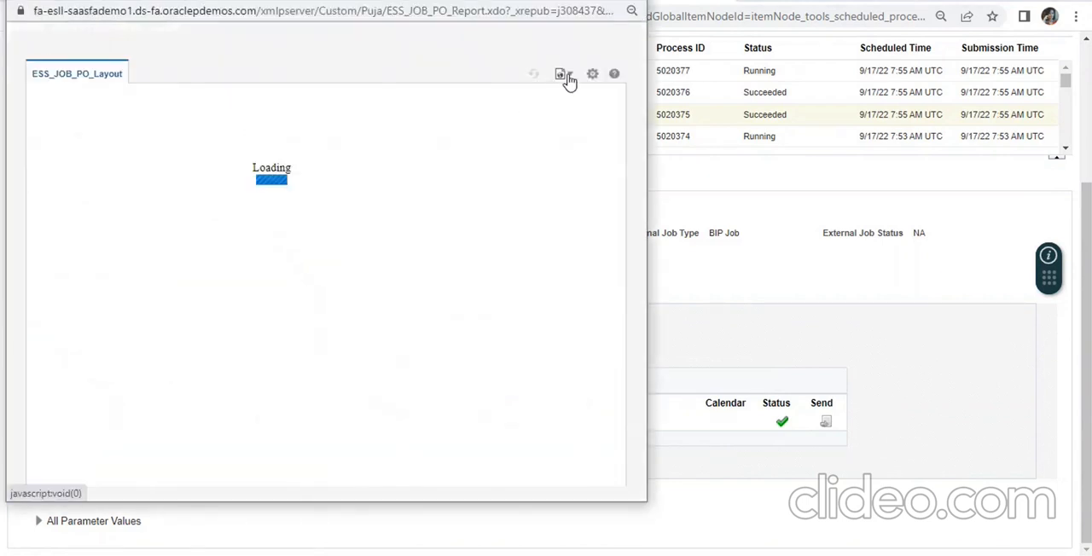
click(569, 78)
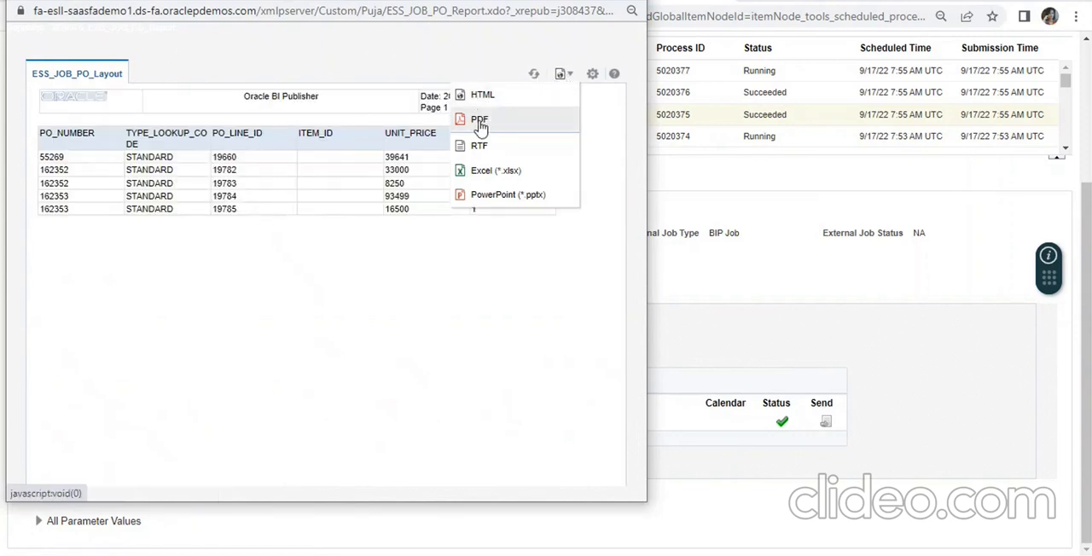
click(481, 171)
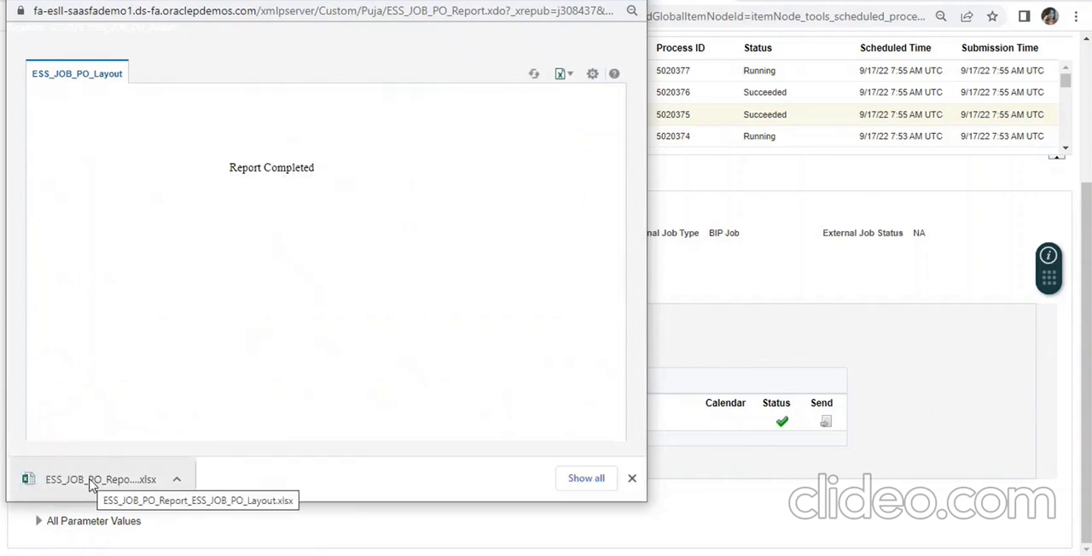
- Open the downloaded ESS_JOB_PO_Report_ESS_JOB_PO_Layout.xlsx in Excel to review the purchase order rows, then close the workbook and the report window
click(92, 483)
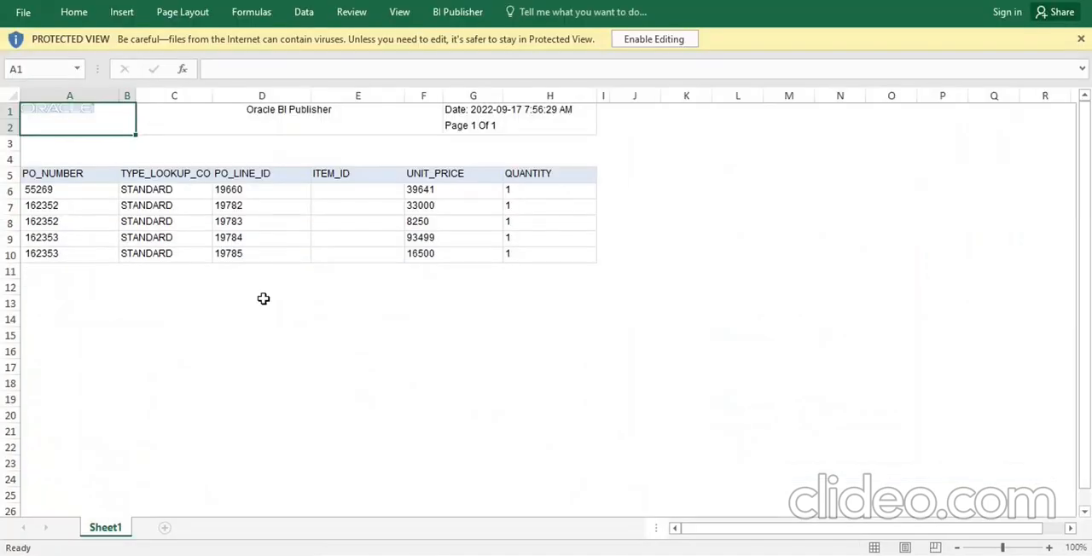
click(1007, 0)
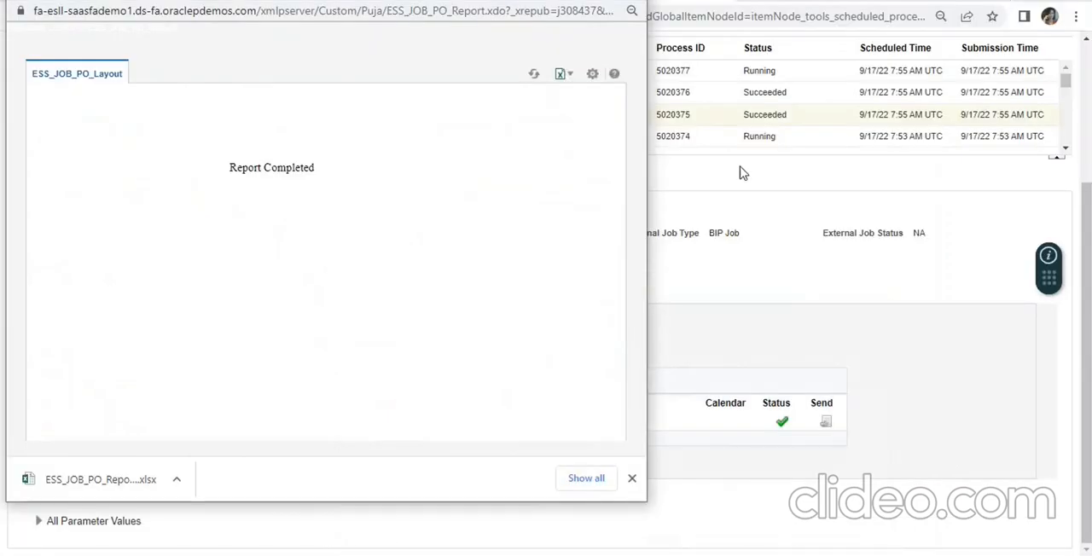
click(561, 2)
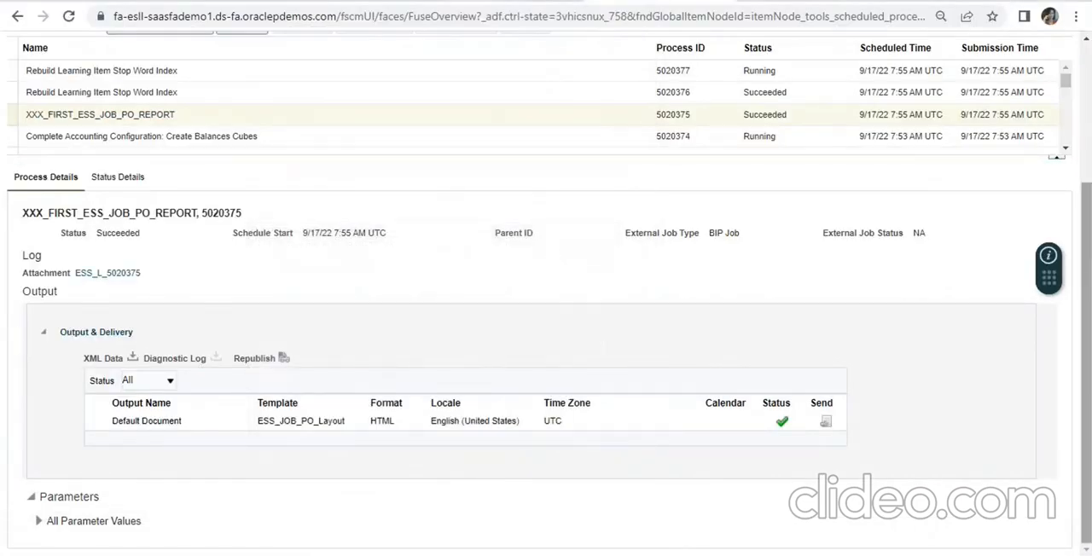
- Switch to the BI Publisher catalog and open ESS_JOB_PO_Report from the custom shared folder to view its purchase order data
drag(1086, 278, 1087, 134)
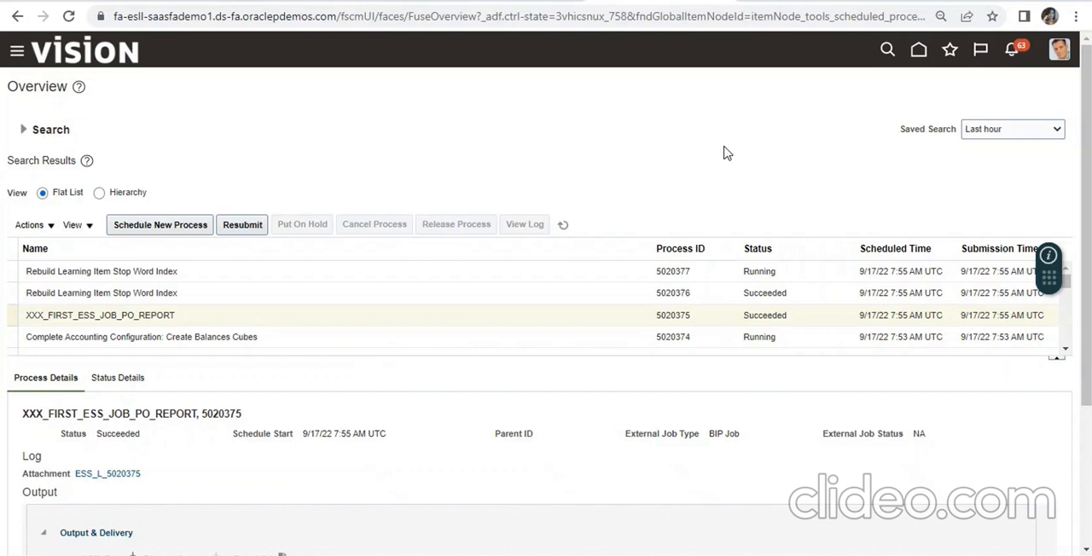
click(768, 2)
click(629, 155)
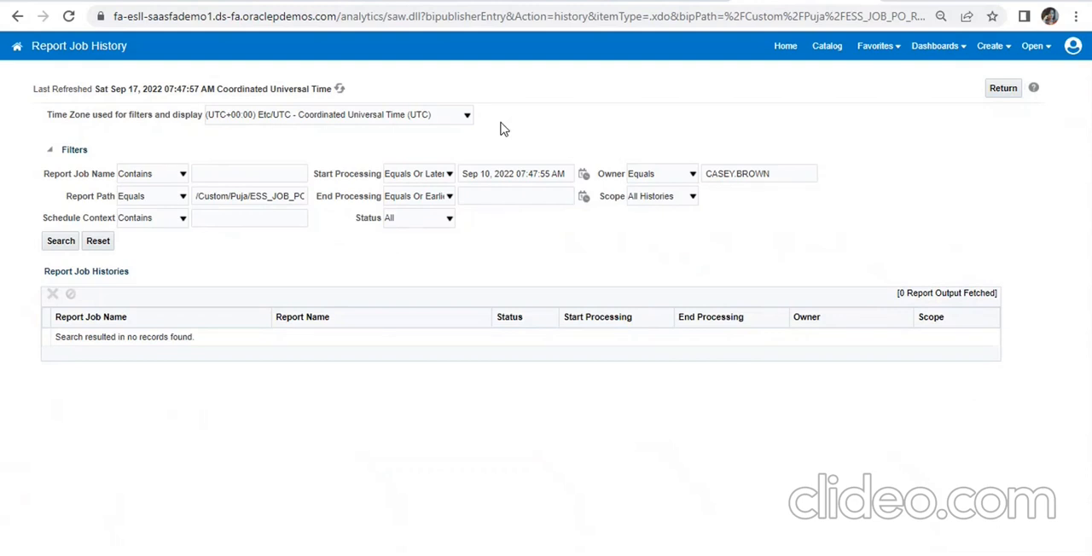
click(823, 49)
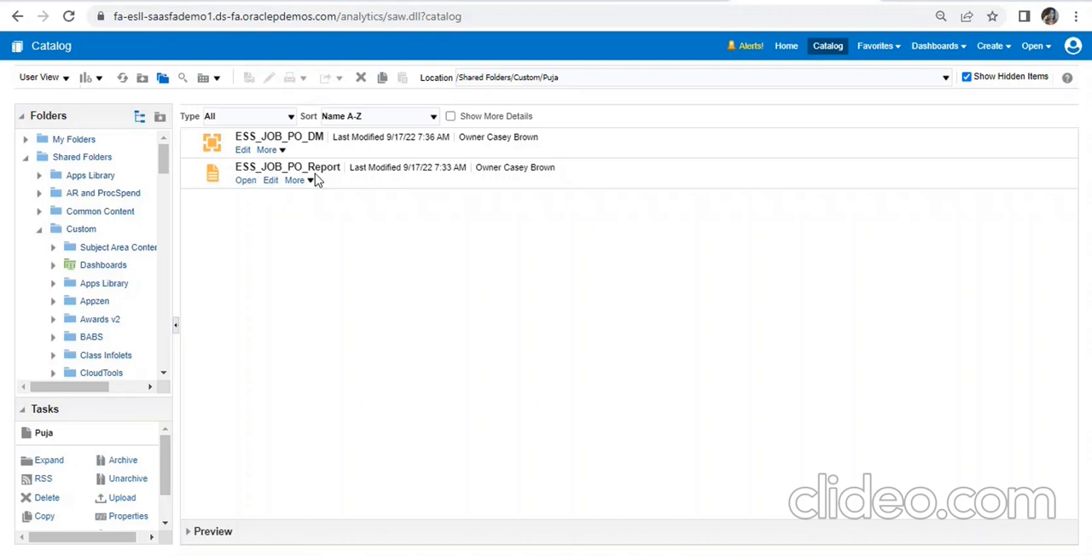
click(245, 182)
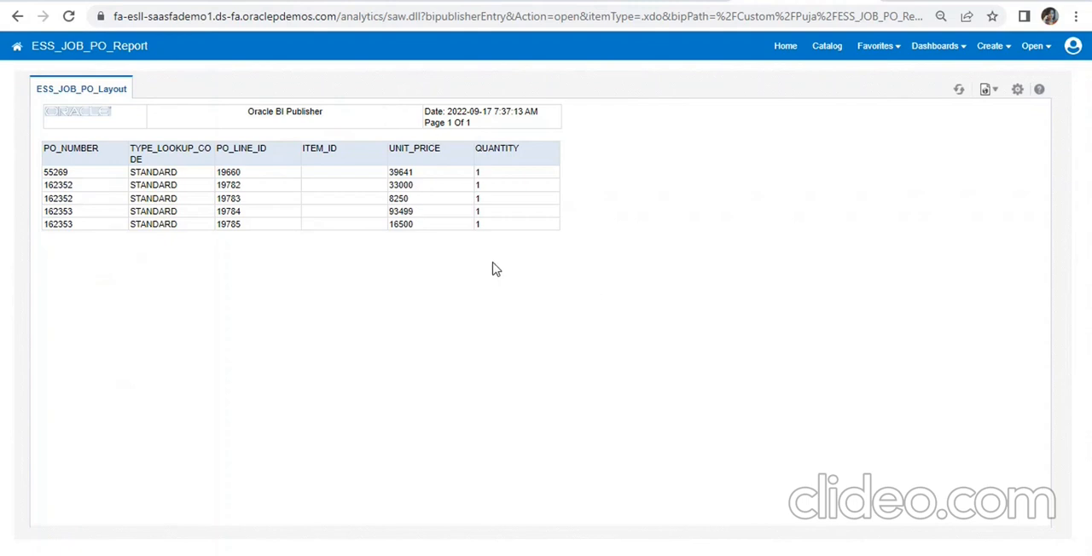
- Return to the catalog and review the additional actions offered for ESS_JOB_PO_Report, such as Schedule, History and Jobs, without choosing one
click(819, 53)
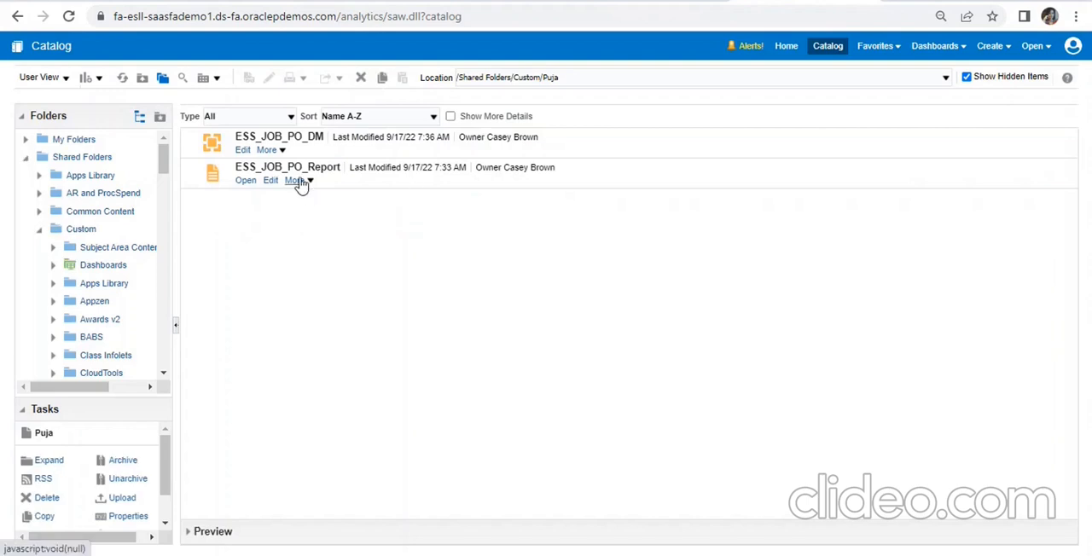
click(301, 182)
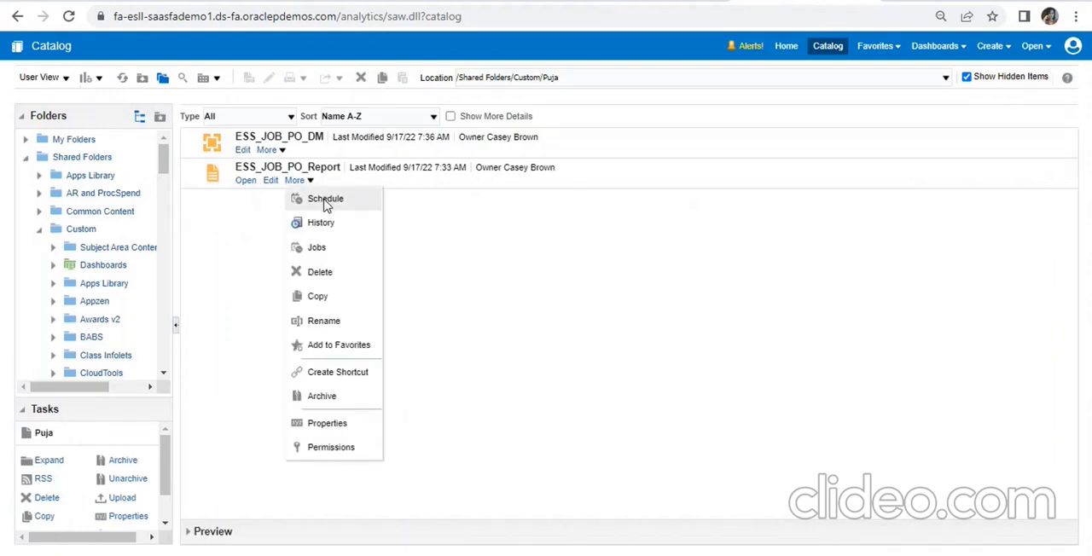
click(562, 271)
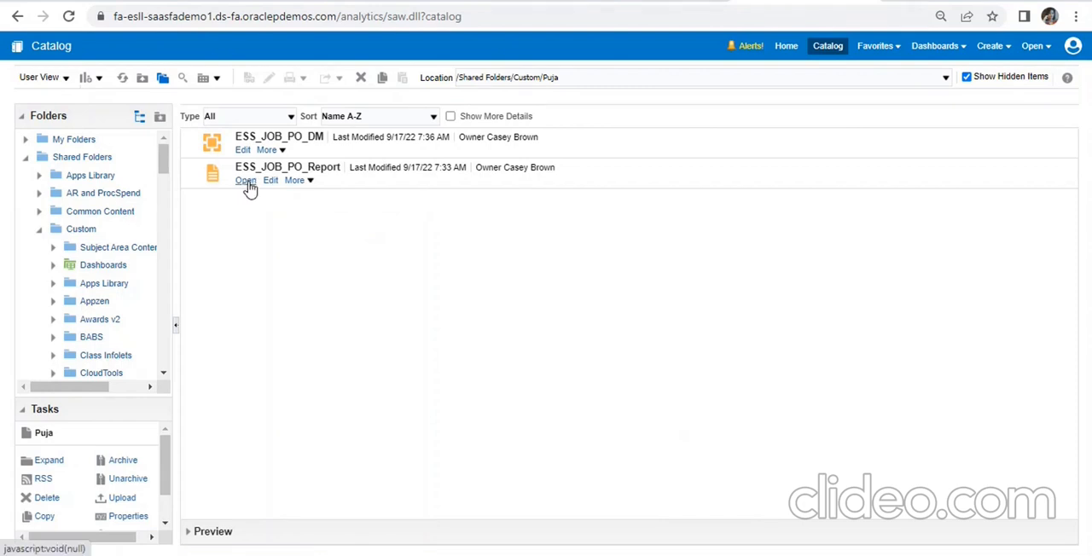
click(300, 181)
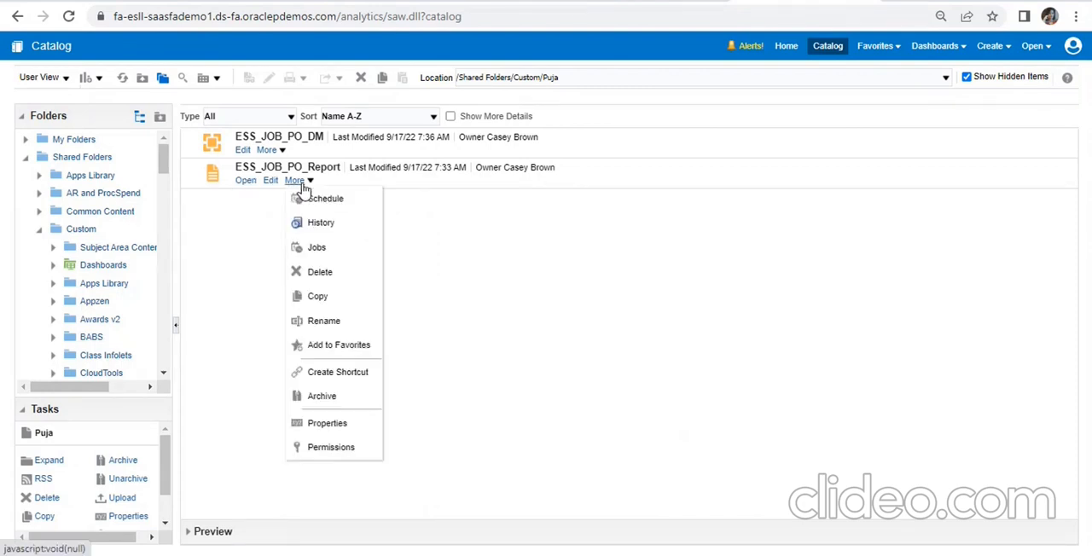
click(436, 285)
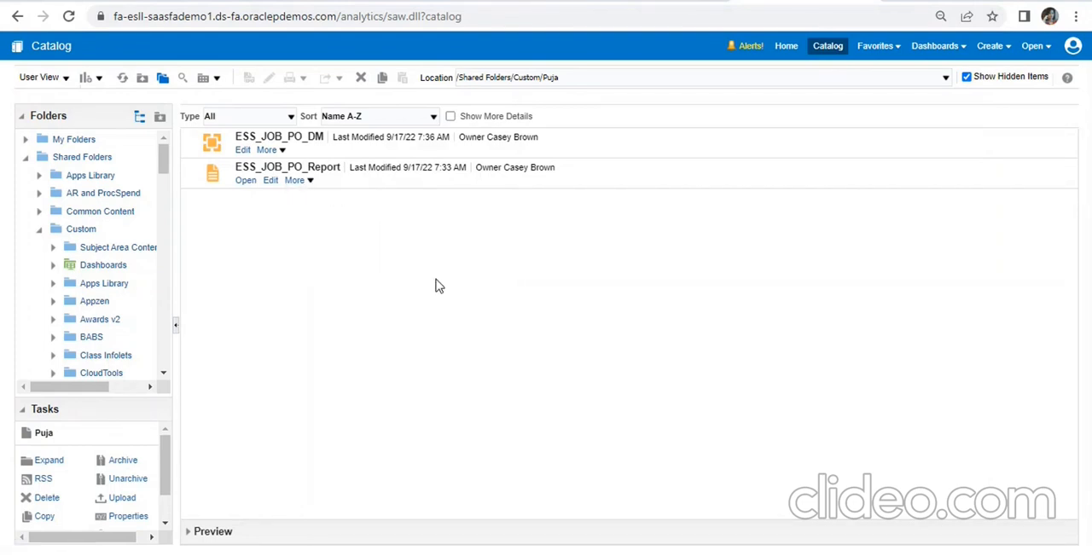